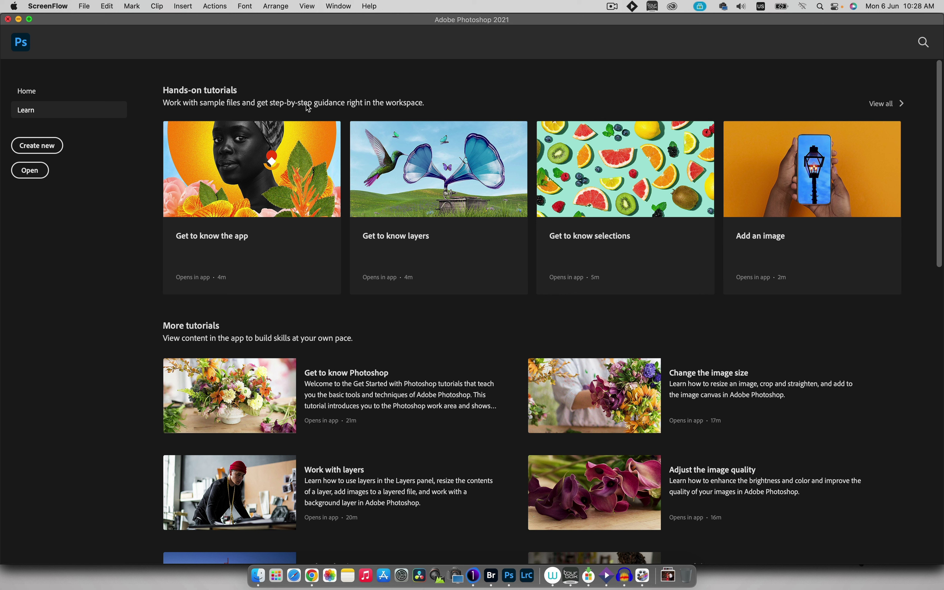
Start a new document and browse the Photo, Mobile, Film & Video, and Art & Illustration presets
click(31, 94)
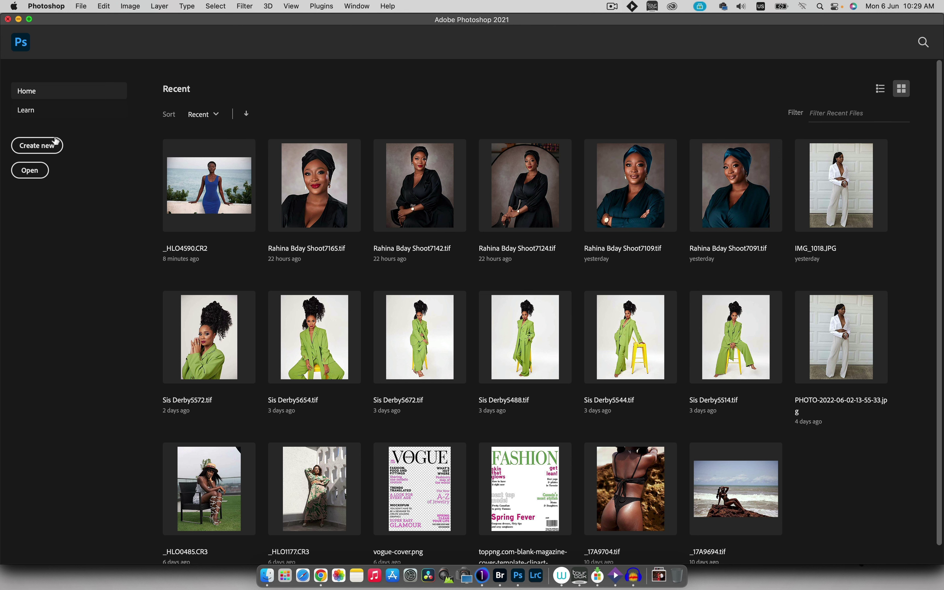
click(31, 148)
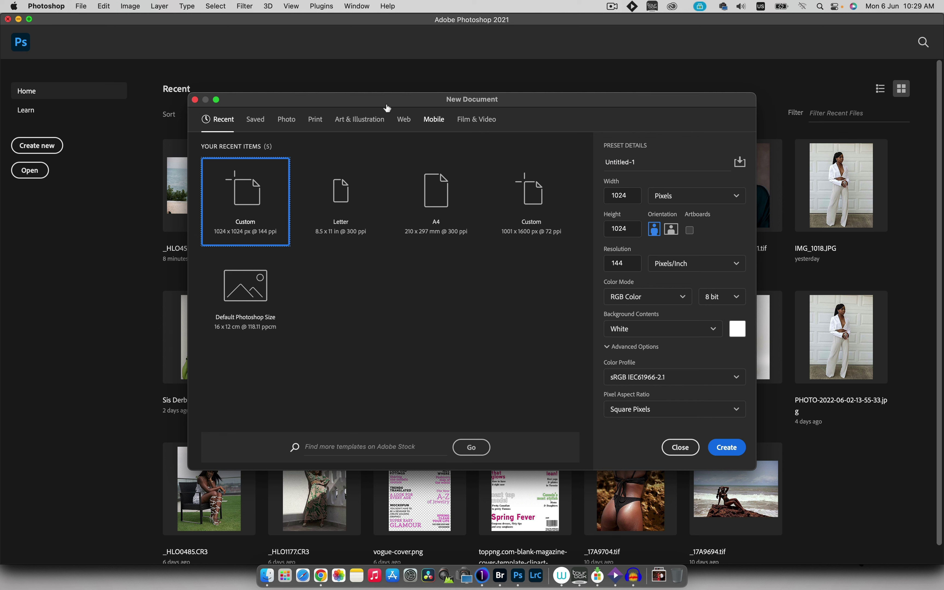
click(286, 119)
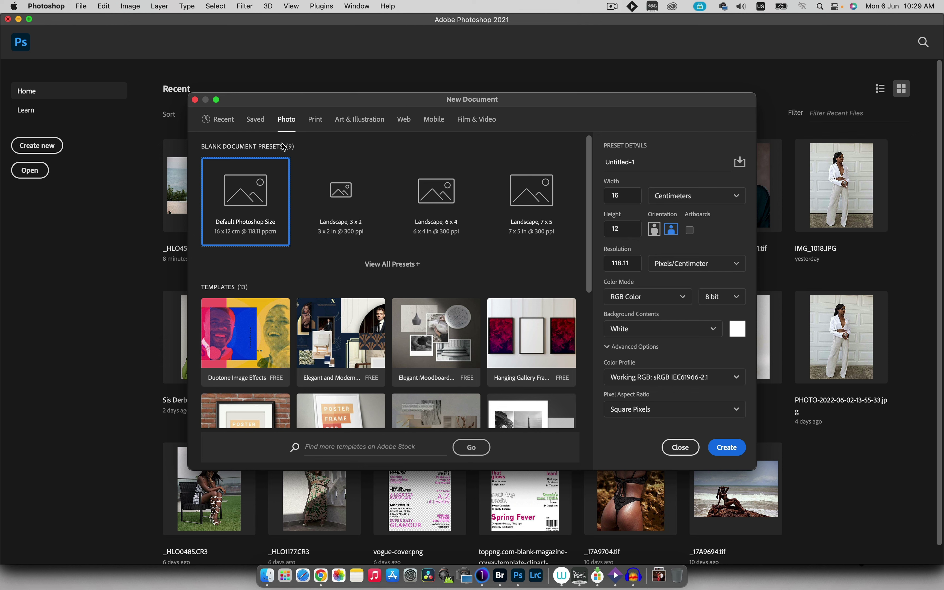
click(434, 119)
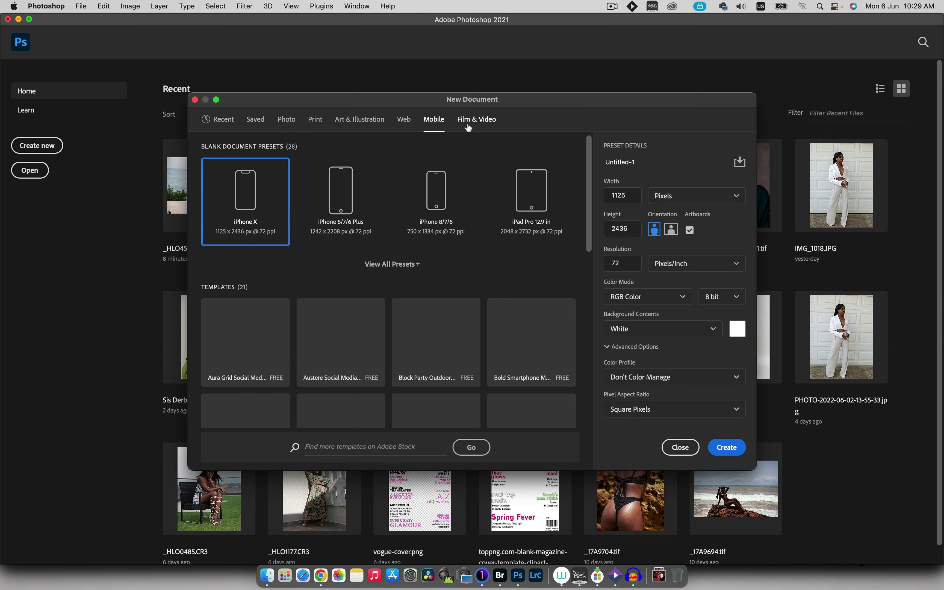
click(470, 124)
click(363, 121)
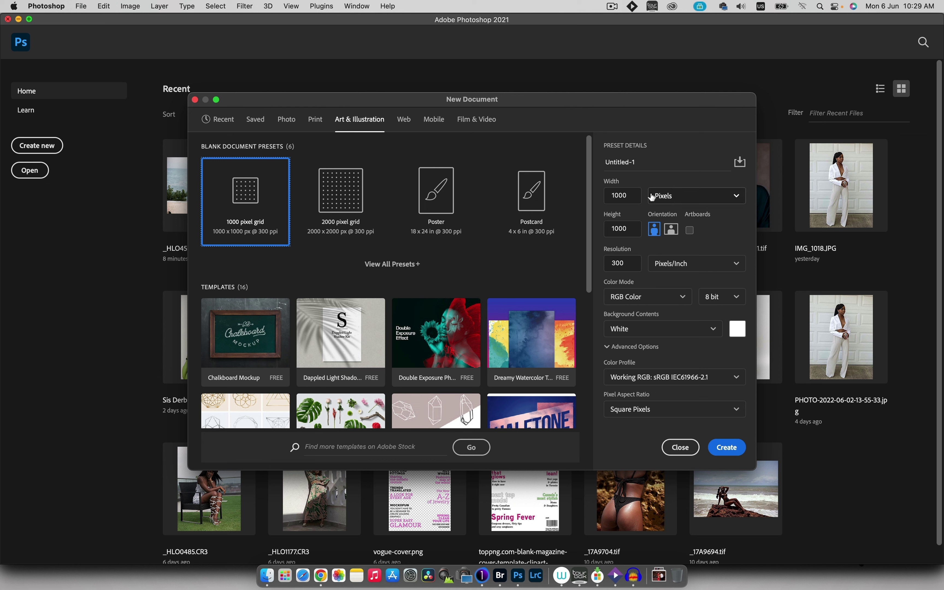
Name the new document Phlo Colour Print and set its size to 8 inches wide by 10 inches high
click(638, 163)
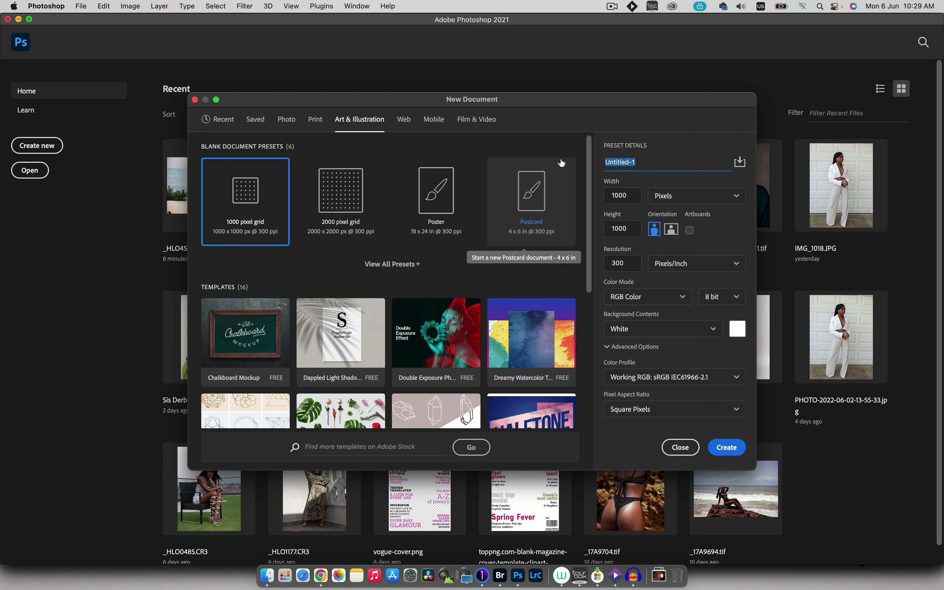
text(Phlo Colour Print)
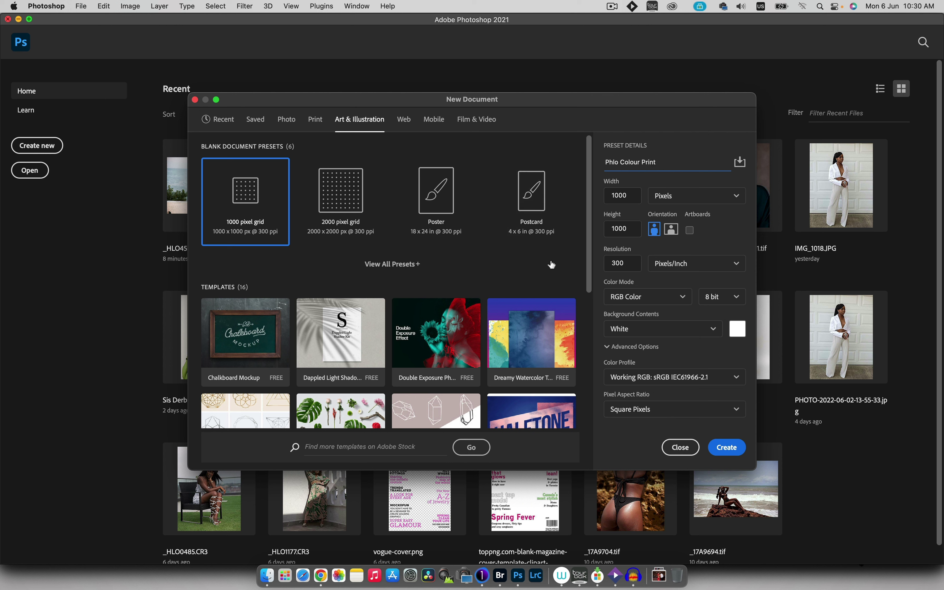
click(668, 197)
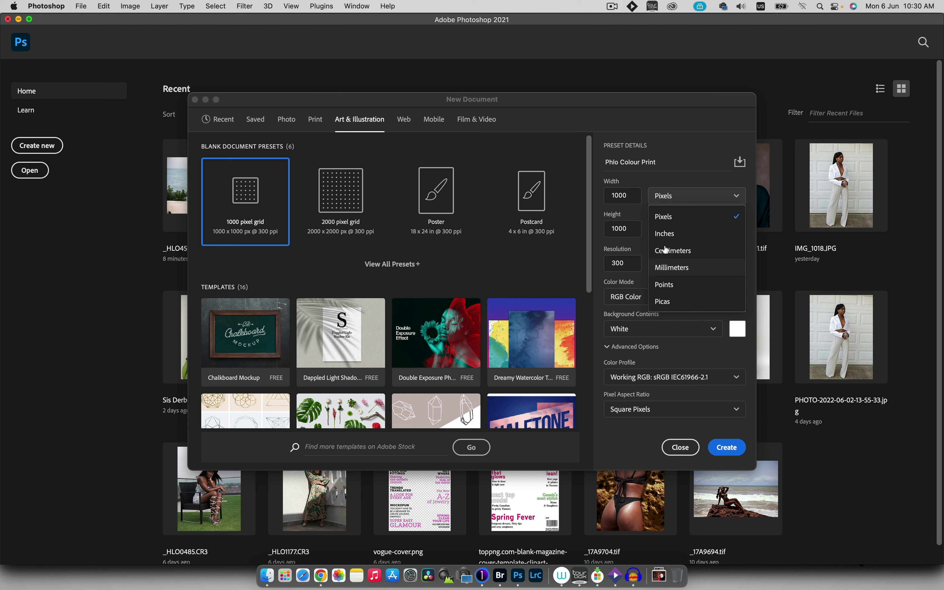
click(631, 193)
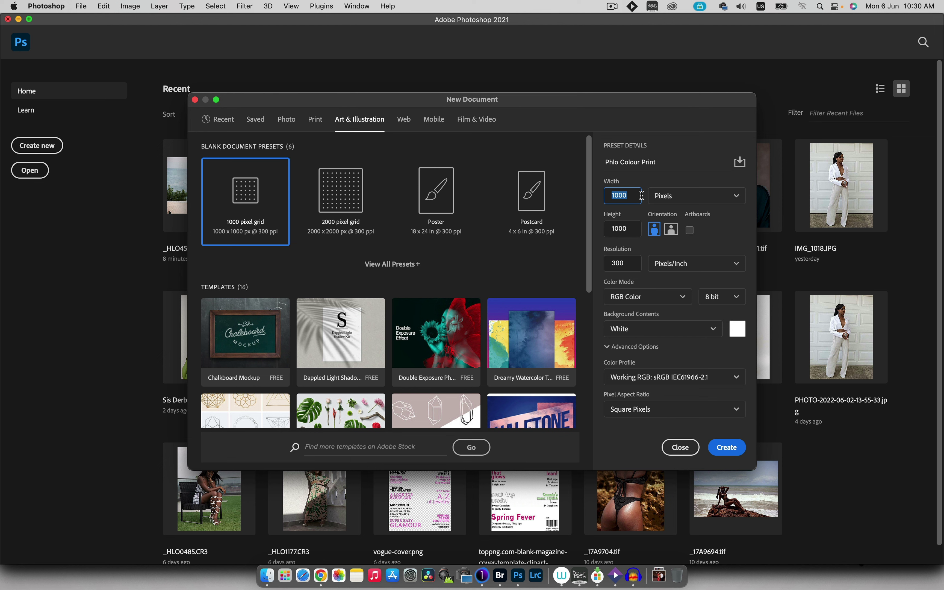
click(676, 196)
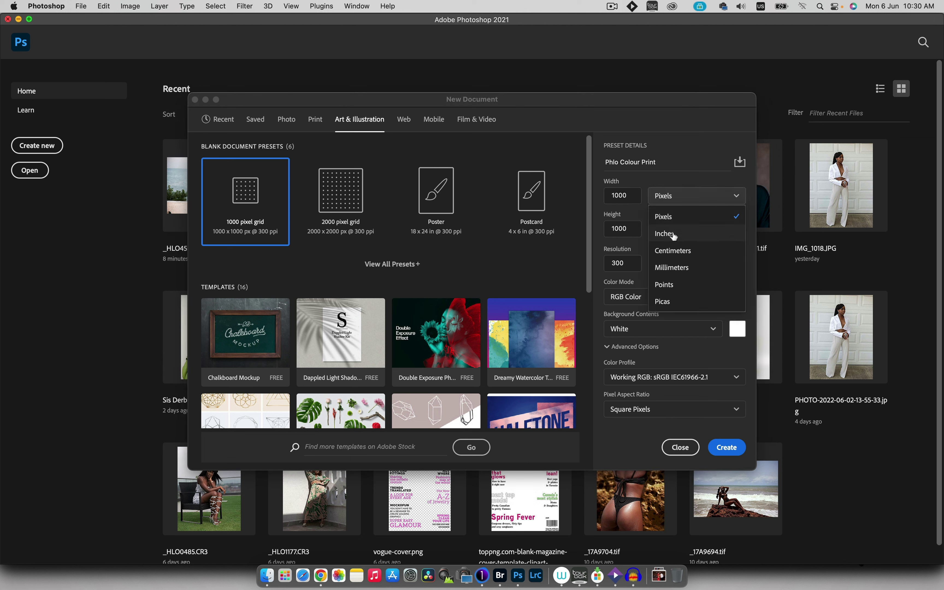
click(673, 237)
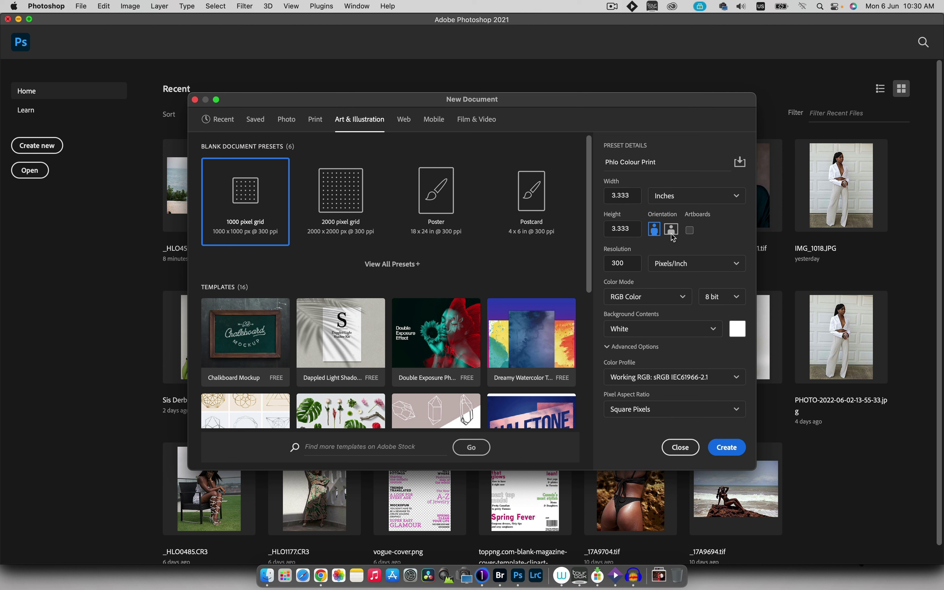
click(620, 195)
text(8)
key(Tab)
text(10)
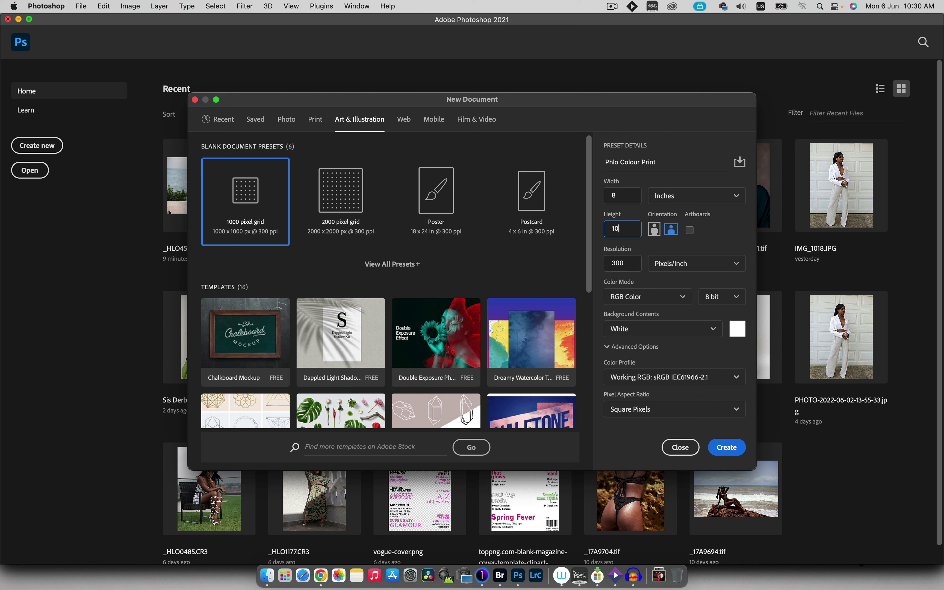
Examine the resolution unit, color mode and bit depth options for the new document, and close the setup without creating it
click(696, 264)
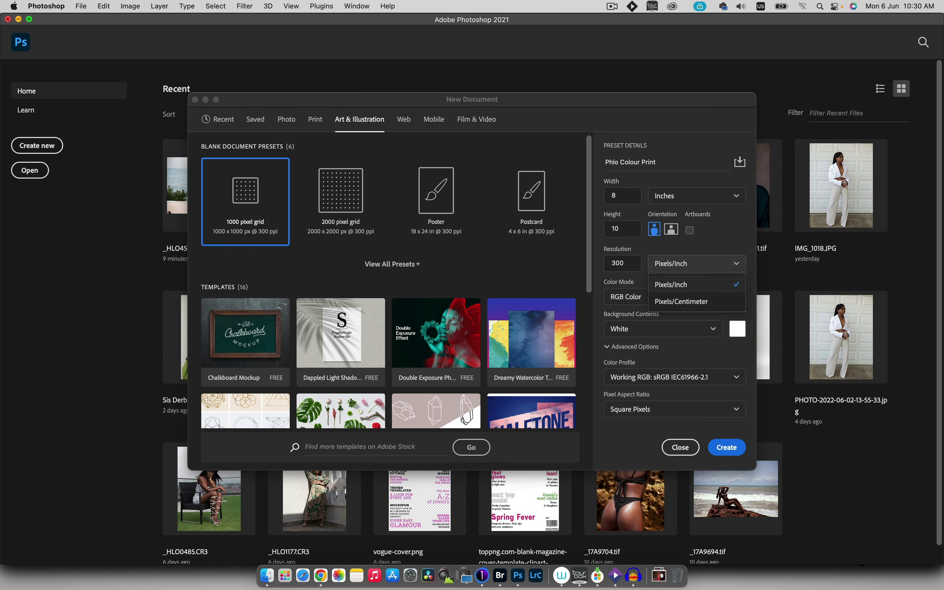
key(Return)
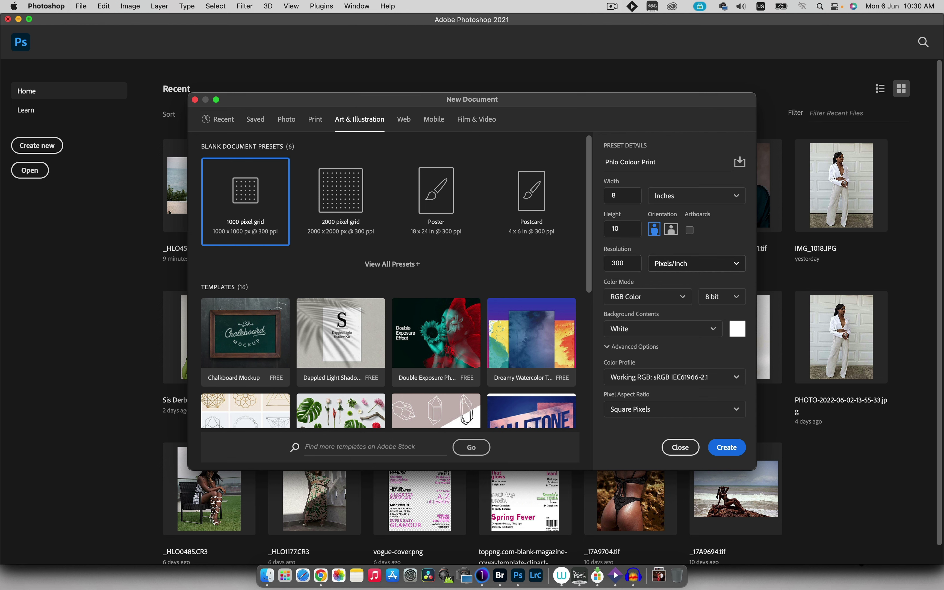
key(space)
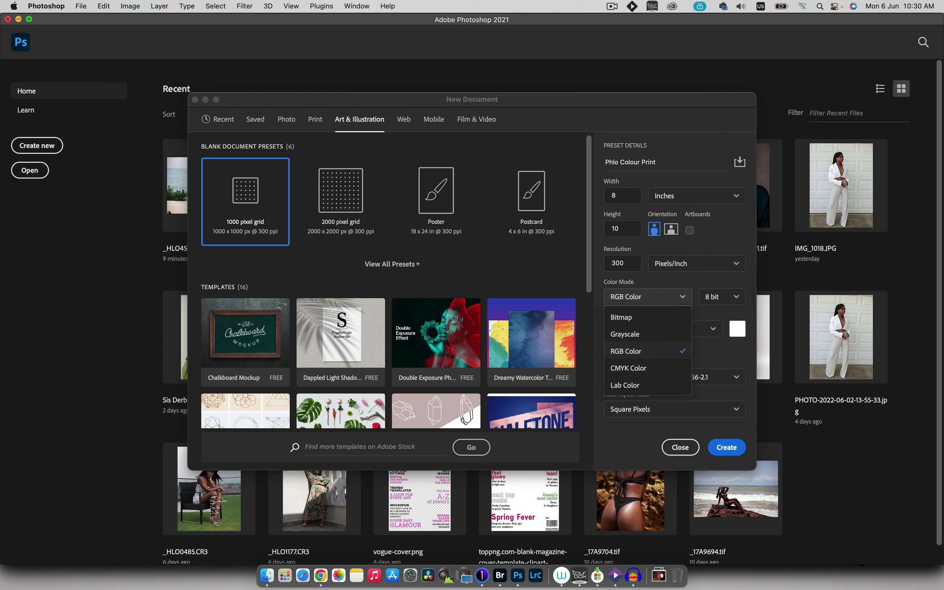
key(Up)
key(Up)
key(Down)
key(Down)
key(Down)
key(Escape)
key(Tab)
key(space)
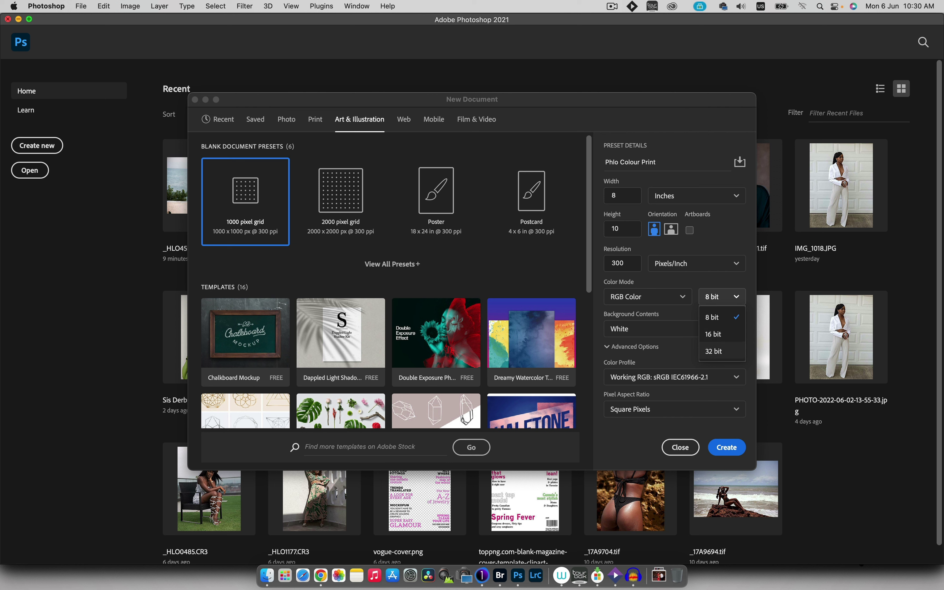
key(Escape)
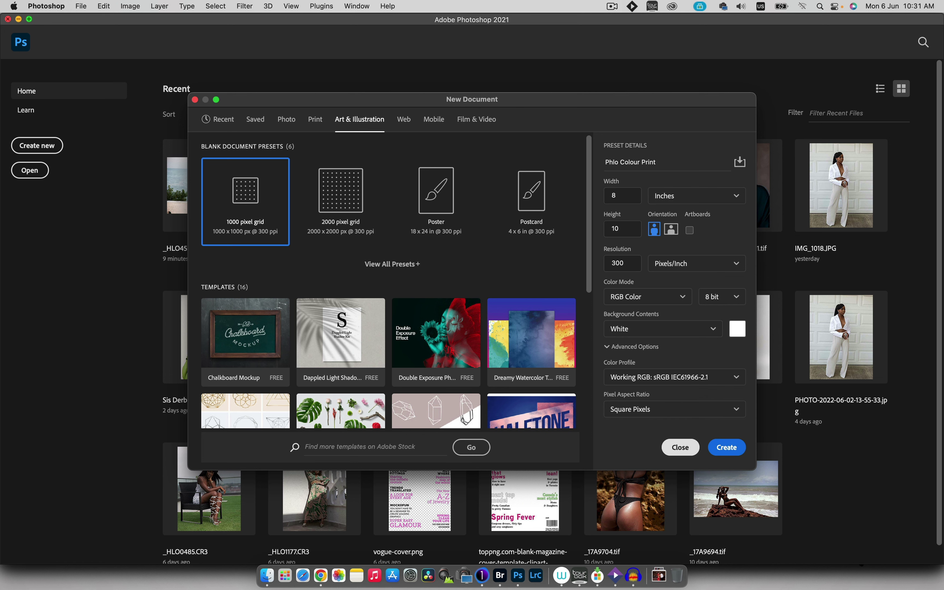
click(680, 447)
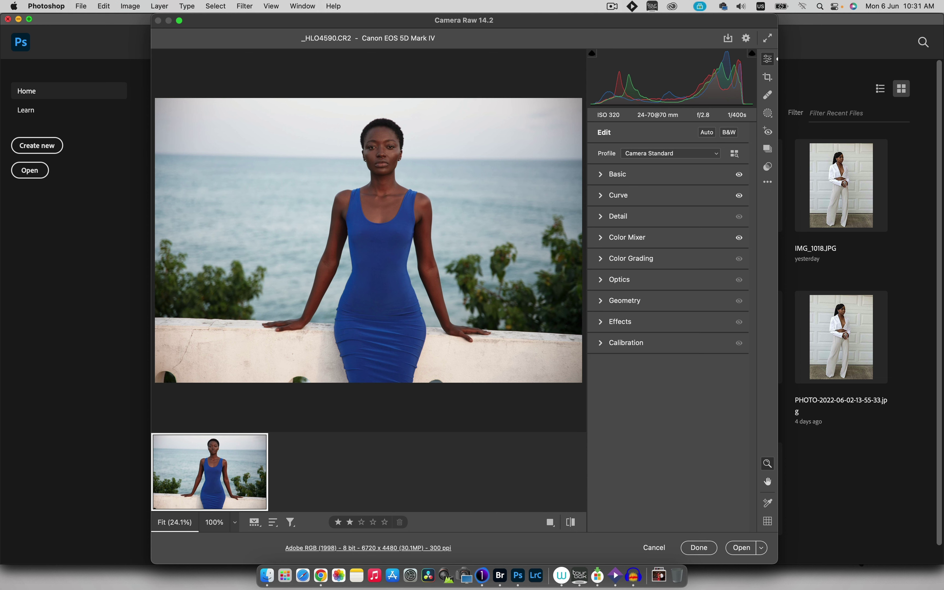
Open the raw photo _HLO4590.CR2 from Camera Raw in the main Photoshop workspace
click(740, 547)
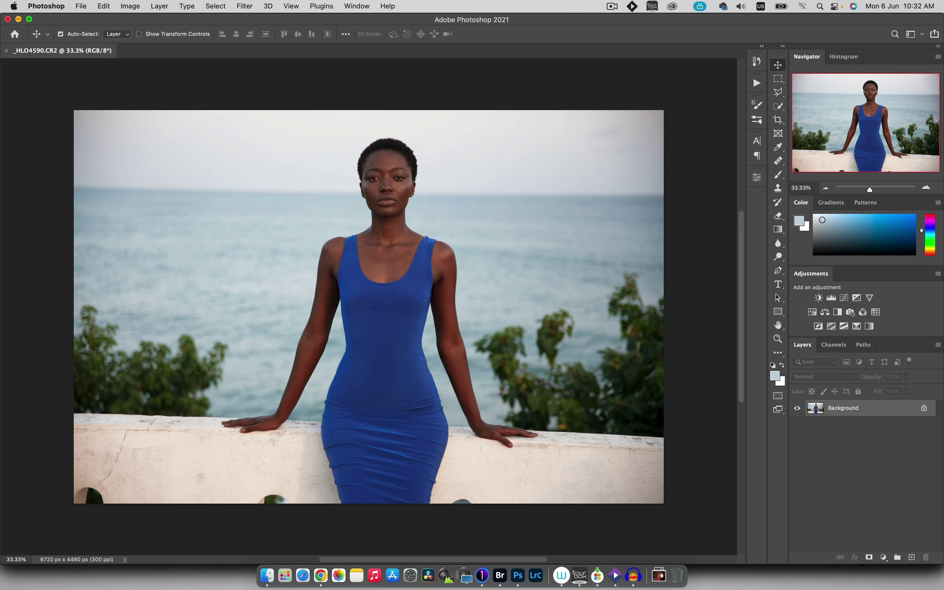
Try docking the toolbar on the opposite side of the workspace and return it to its original place
drag(778, 53, 10, 50)
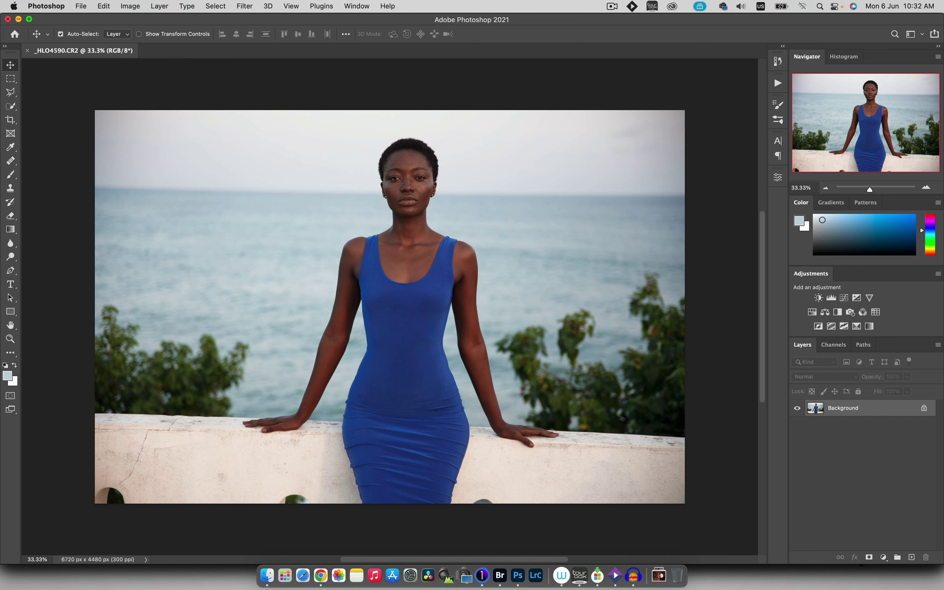
drag(10, 55, 778, 54)
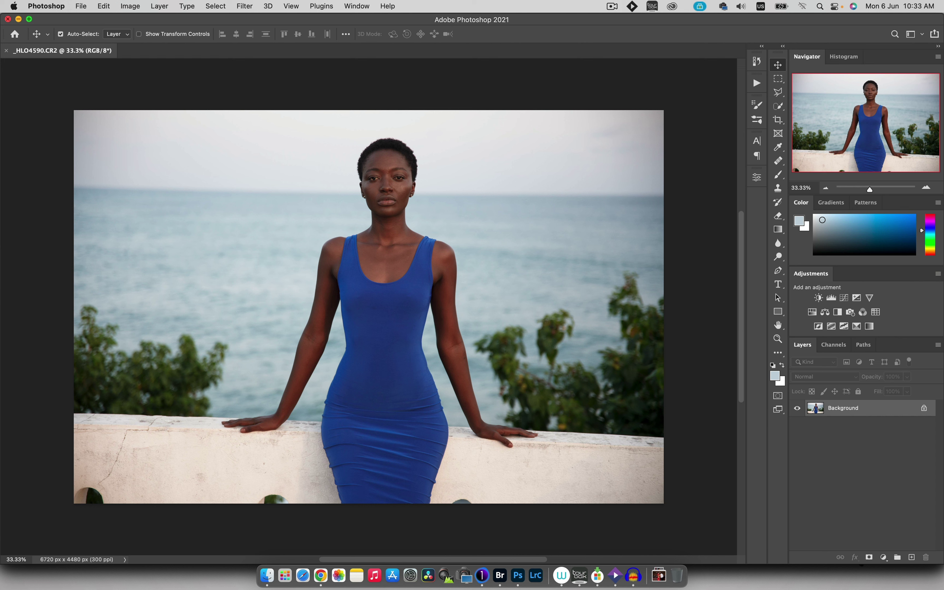
Convert the Background to a normal layer, try moving the photo around the canvas, and revert the file
key(shift+Right)
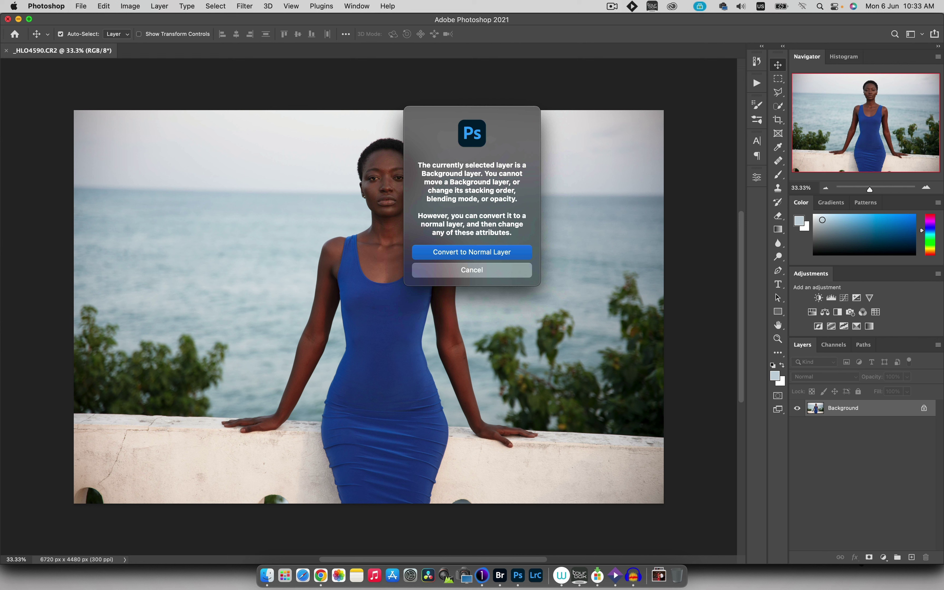
key(Return)
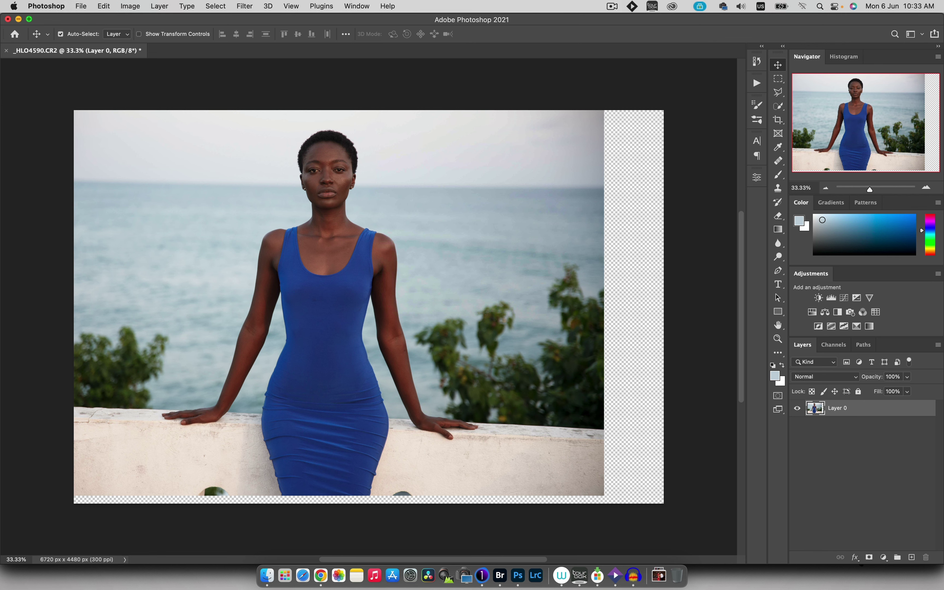
drag(452, 171, 513, 173)
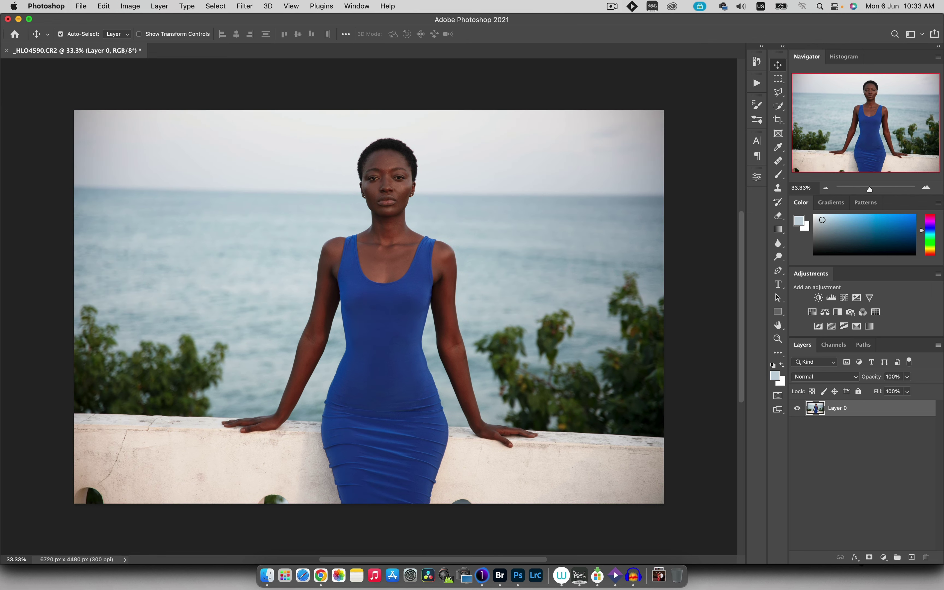
drag(464, 244, 479, 354)
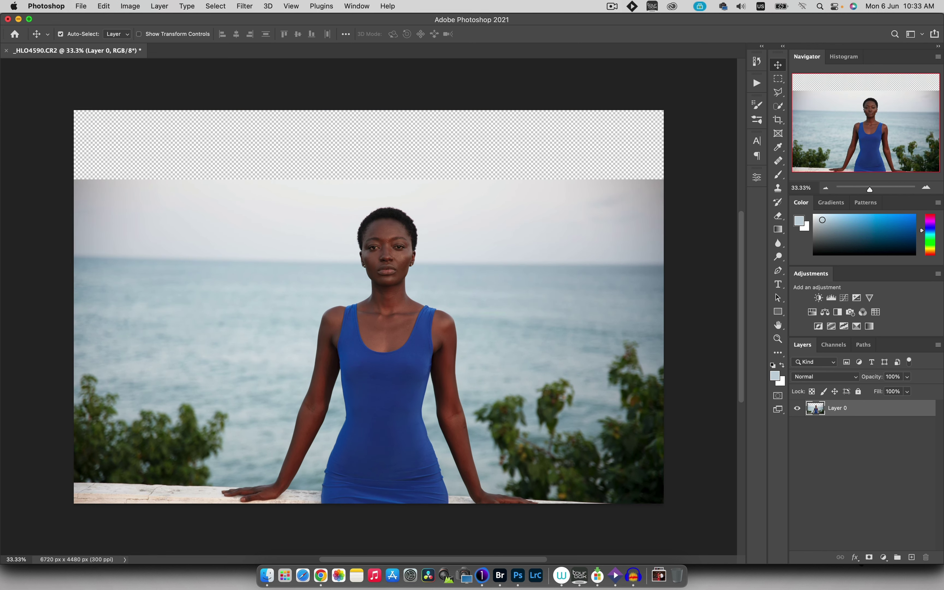
drag(429, 261, 572, 241)
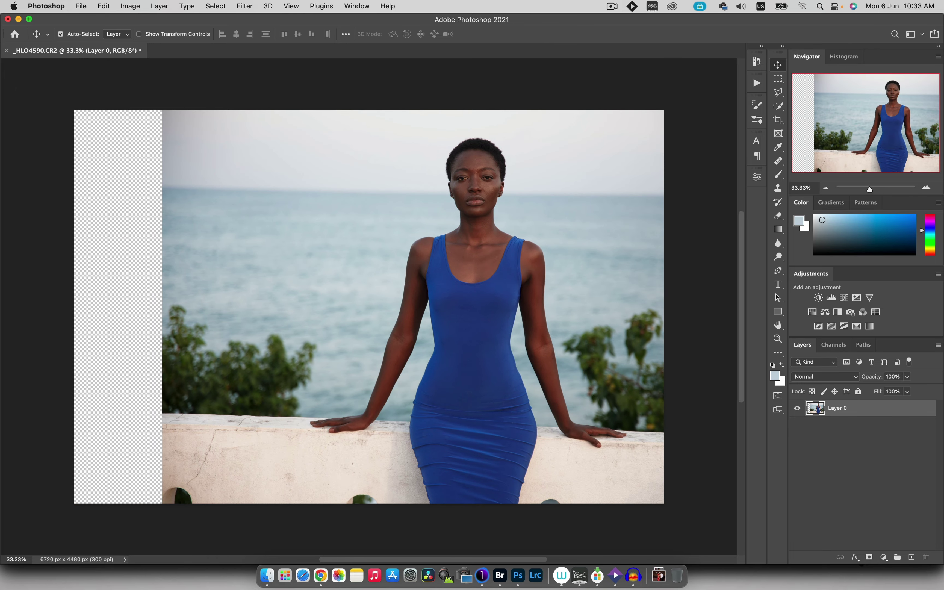
key(F12)
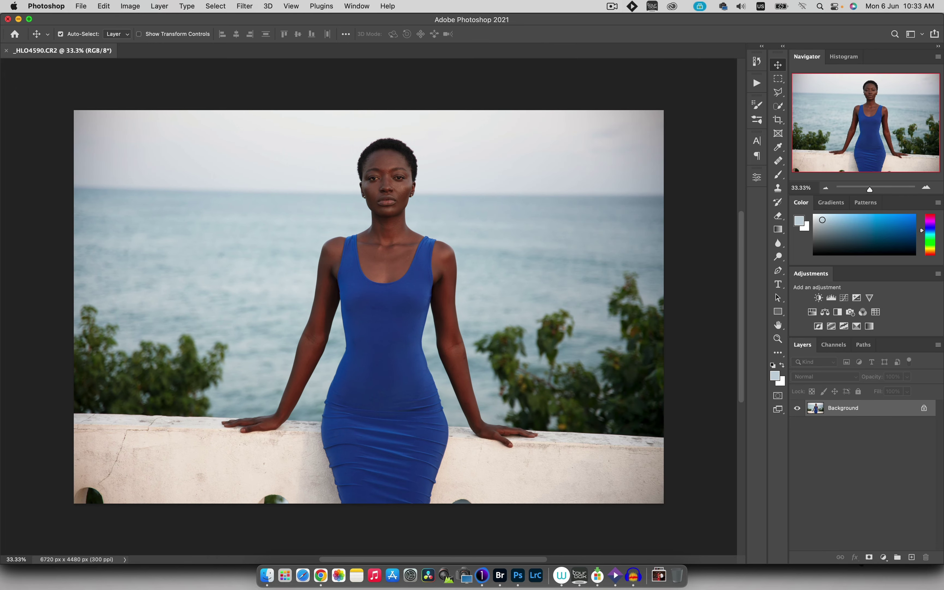
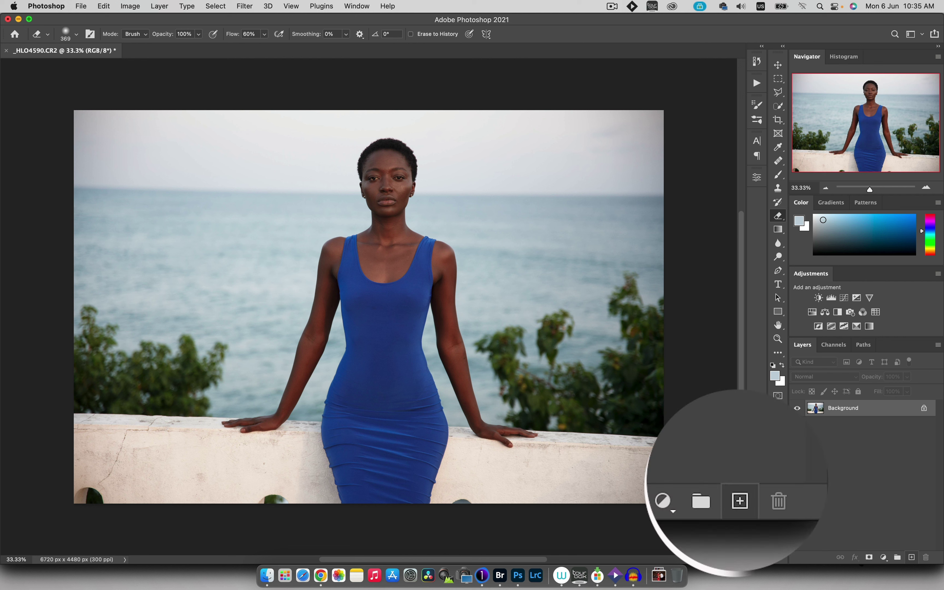
Paint a broad light blue brush stroke across the woman's head on a new layer and erase the paint covering her face and hair
click(911, 557)
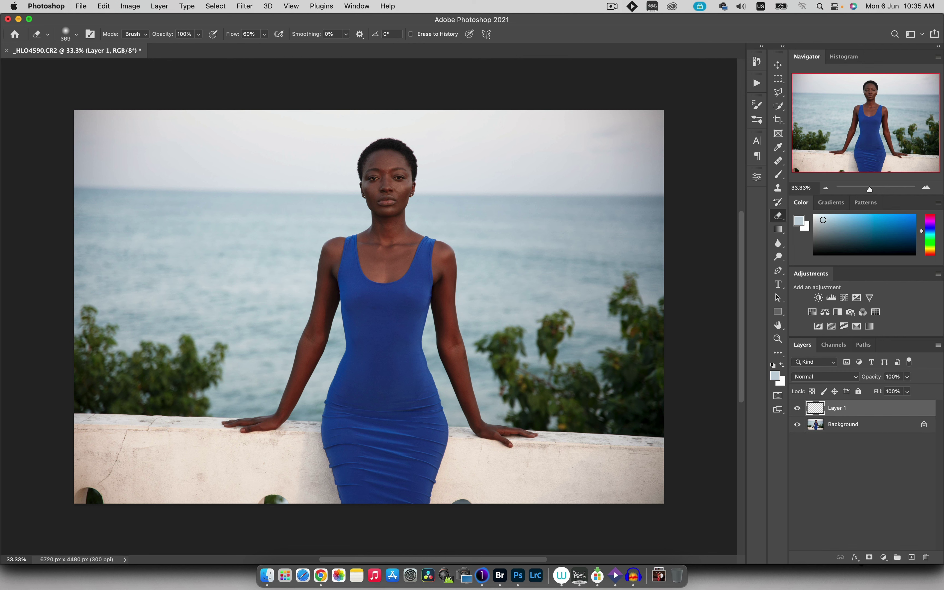
key(b)
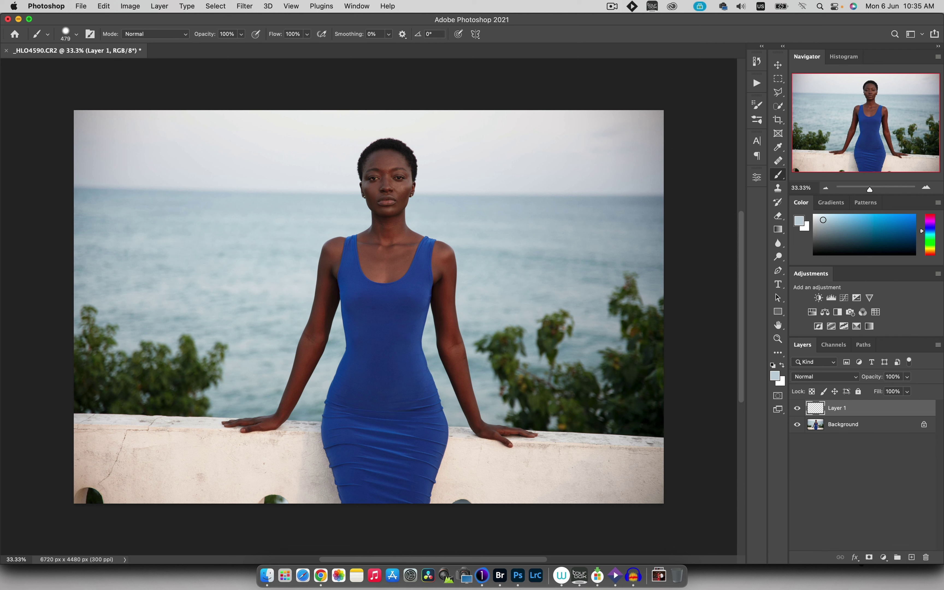
mouse_move(328, 177)
mouse_down()
mouse_move(386, 176)
mouse_move(289, 173)
mouse_move(308, 154)
mouse_move(386, 203)
mouse_move(380, 142)
mouse_move(359, 145)
mouse_up()
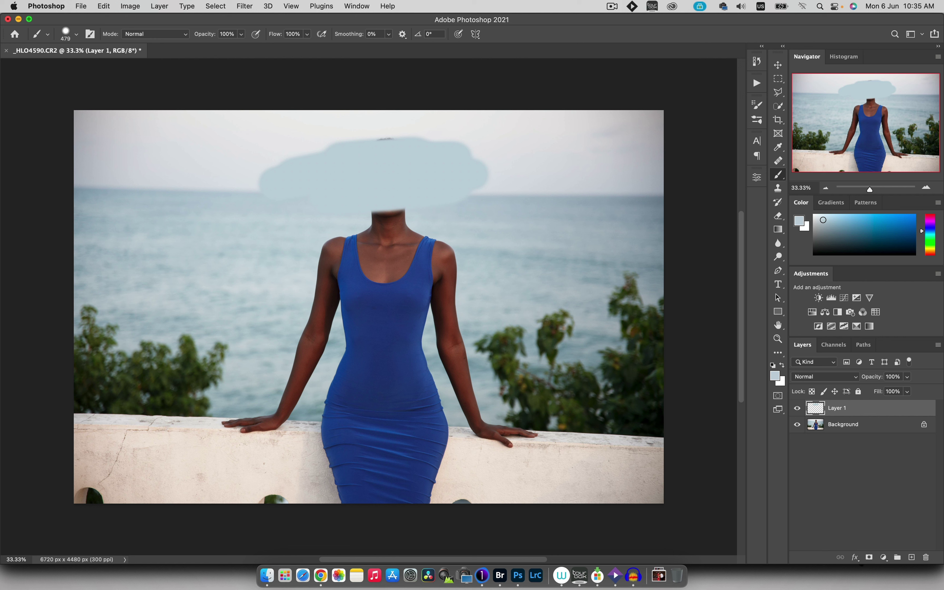
key(e)
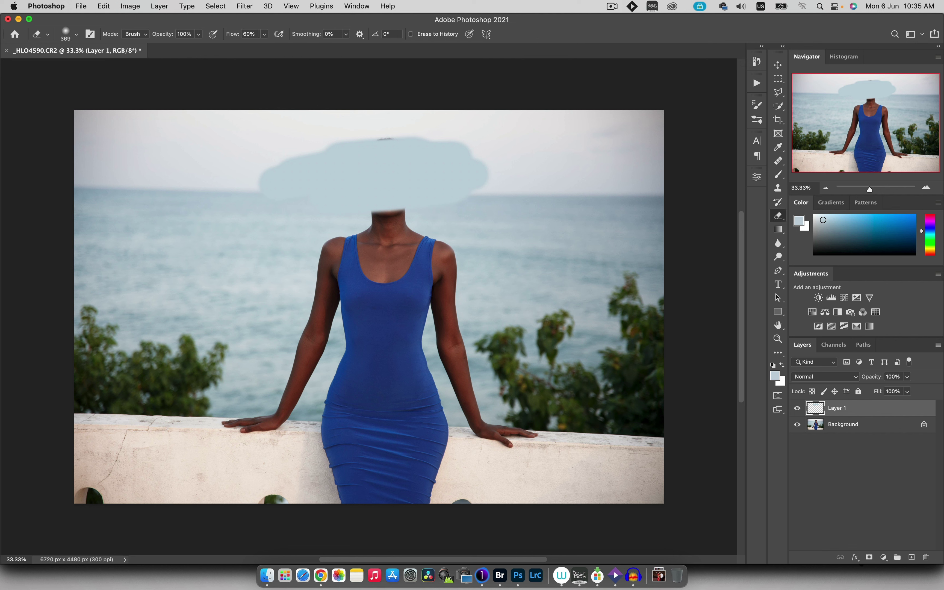
mouse_move(376, 155)
mouse_down()
mouse_move(379, 197)
mouse_move(365, 172)
mouse_move(385, 195)
mouse_move(413, 172)
mouse_move(416, 152)
mouse_up()
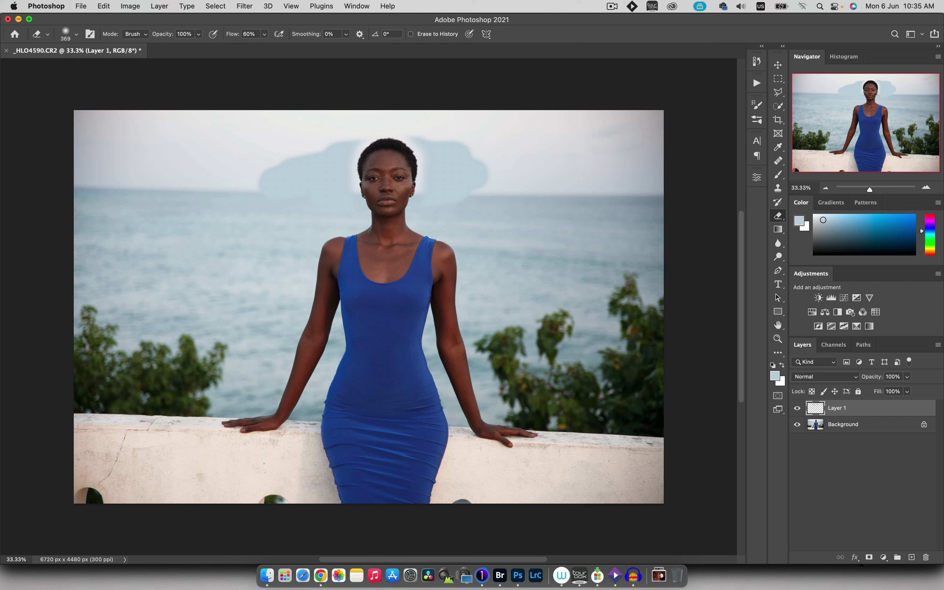
Rename the painted layer as Blue Stroke
key(Return)
text(B)
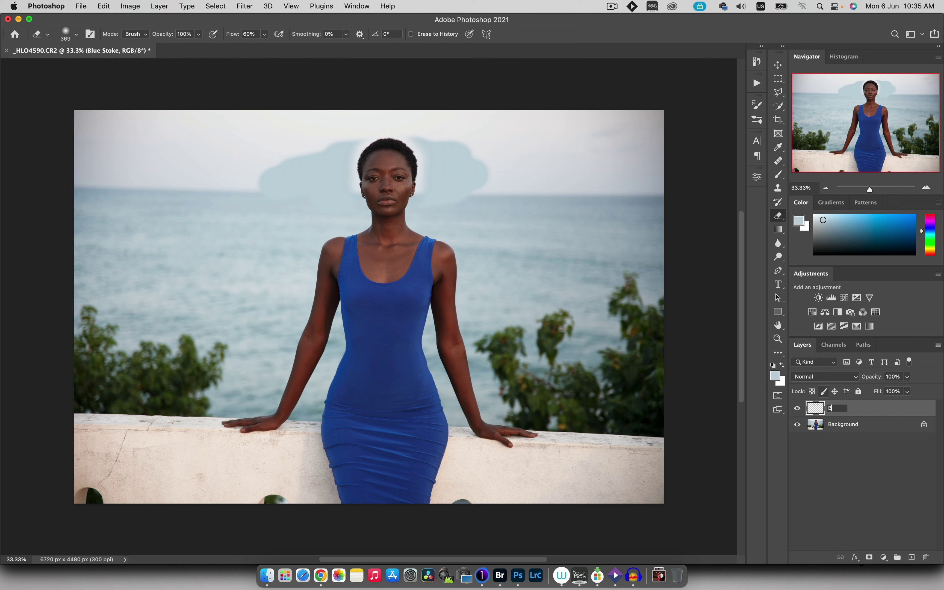
text(lue Stroke)
key(Return)
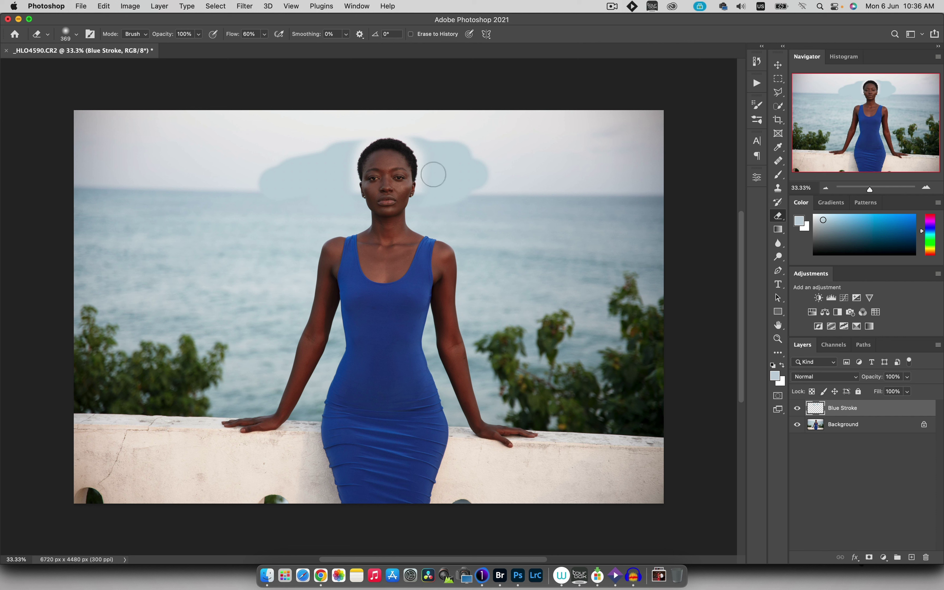
Add Curves, Color Balance and Hue/Saturation adjustment layers above the Blue Stroke layer
key(v)
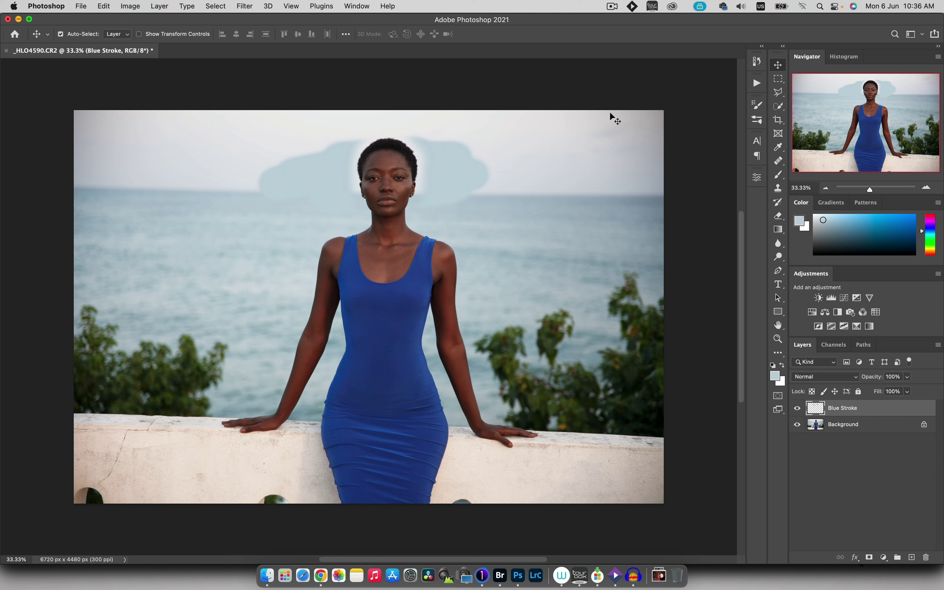
mouse_move(460, 173)
mouse_down()
mouse_move(462, 205)
mouse_move(403, 239)
mouse_move(464, 250)
mouse_move(390, 144)
mouse_move(421, 305)
mouse_move(391, 296)
mouse_move(440, 159)
mouse_move(435, 145)
mouse_up()
click(845, 298)
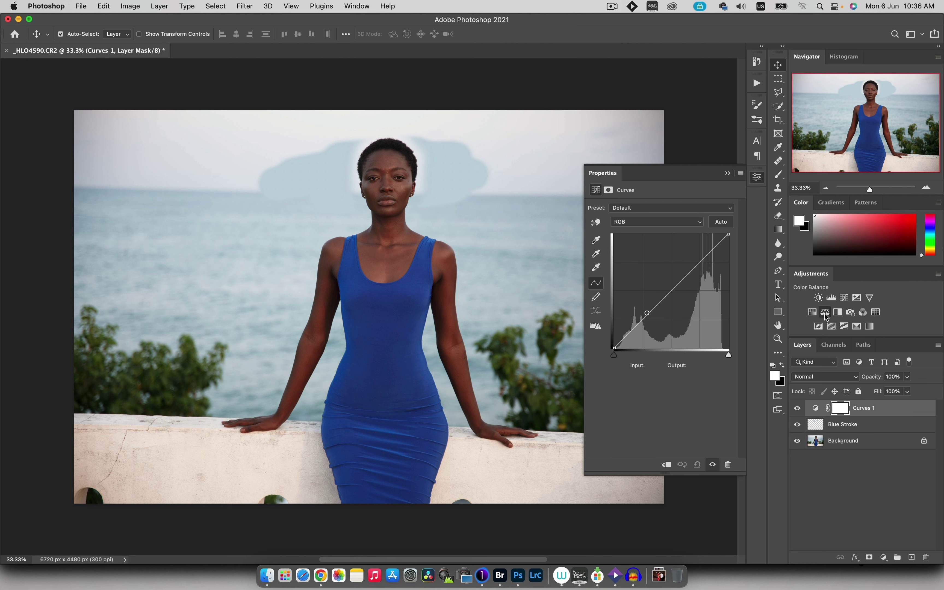
click(825, 312)
click(812, 313)
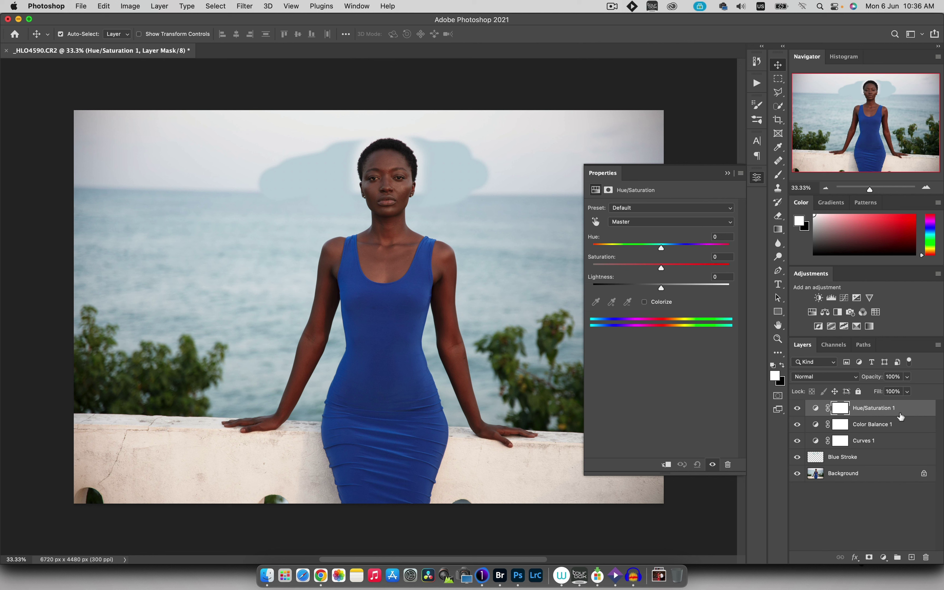
Group the Curves, Color Balance and Hue/Saturation adjustment layers and rename the group as Colour Grade
shift+click(896, 445)
key(super)
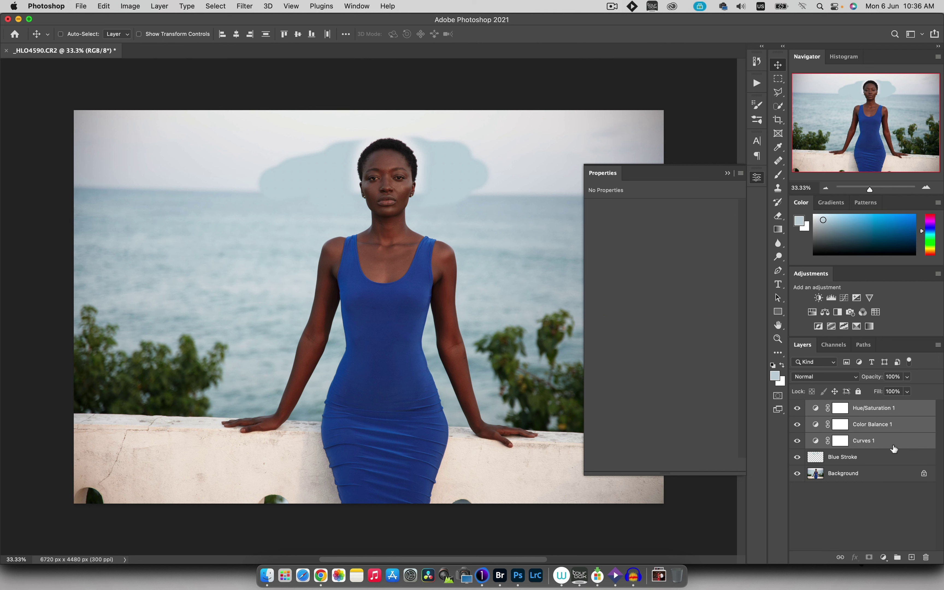
key(super+g)
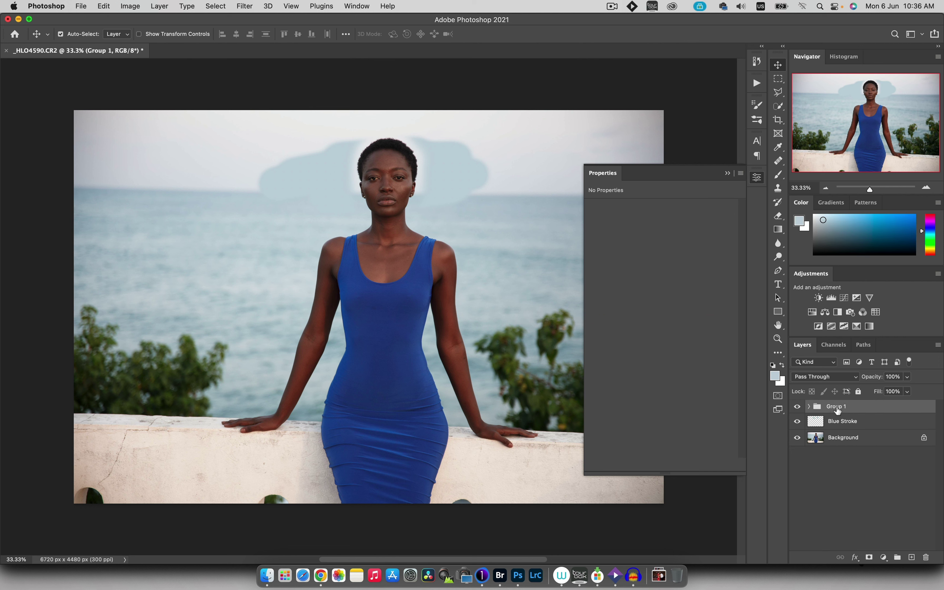
double_click(836, 407)
text(C)
text(olour `g)
text(Grade)
key(Return)
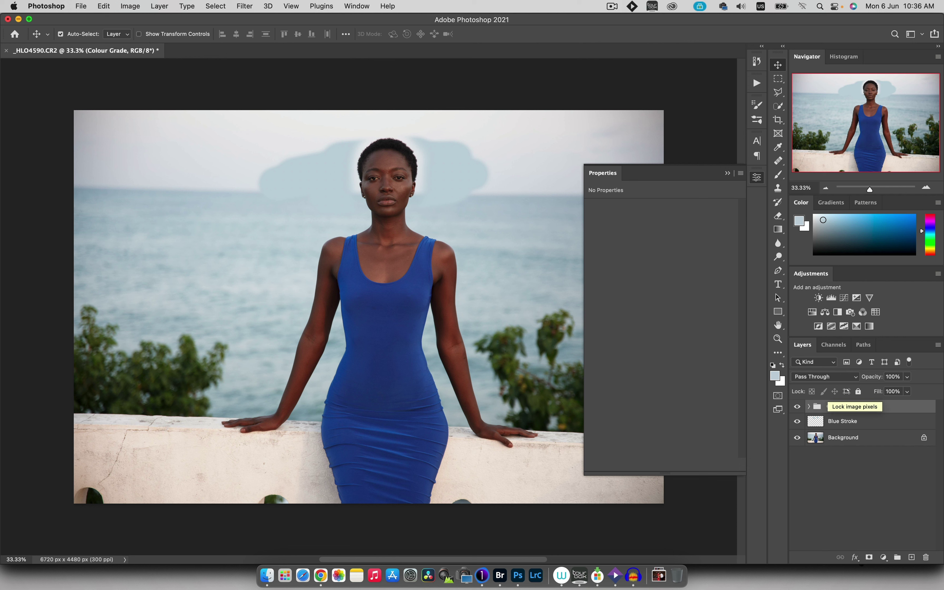
Expand the Colour Grade group to view its layers and collapse it again
click(808, 407)
click(809, 406)
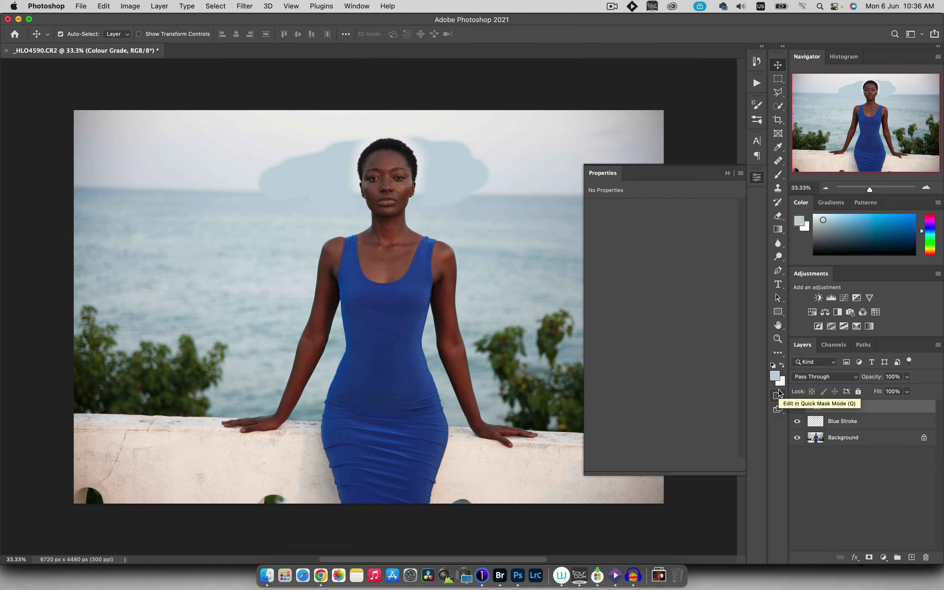
click(779, 394)
click(779, 394)
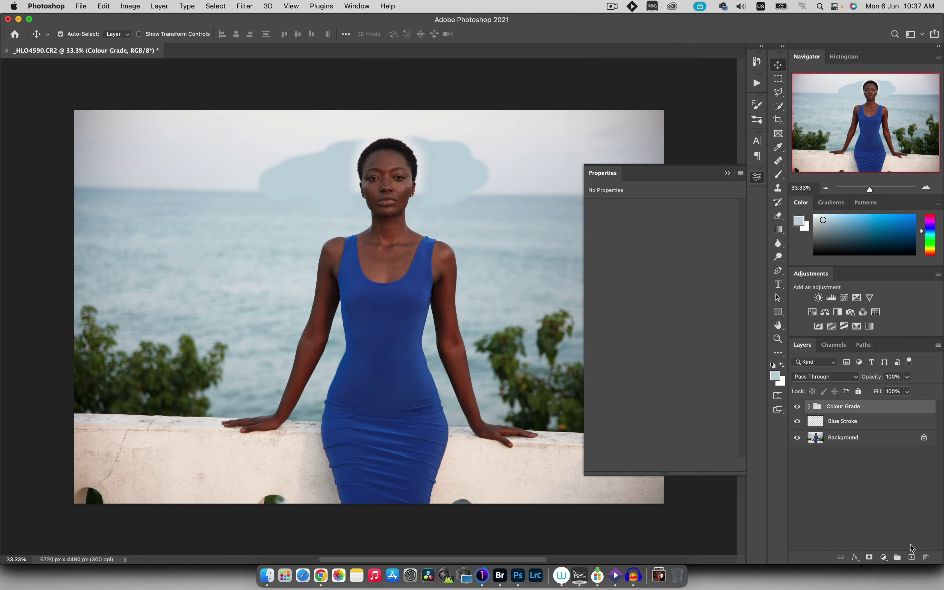
Create a new layer above the Colour Grade group and rename it as Red Stroke
click(911, 557)
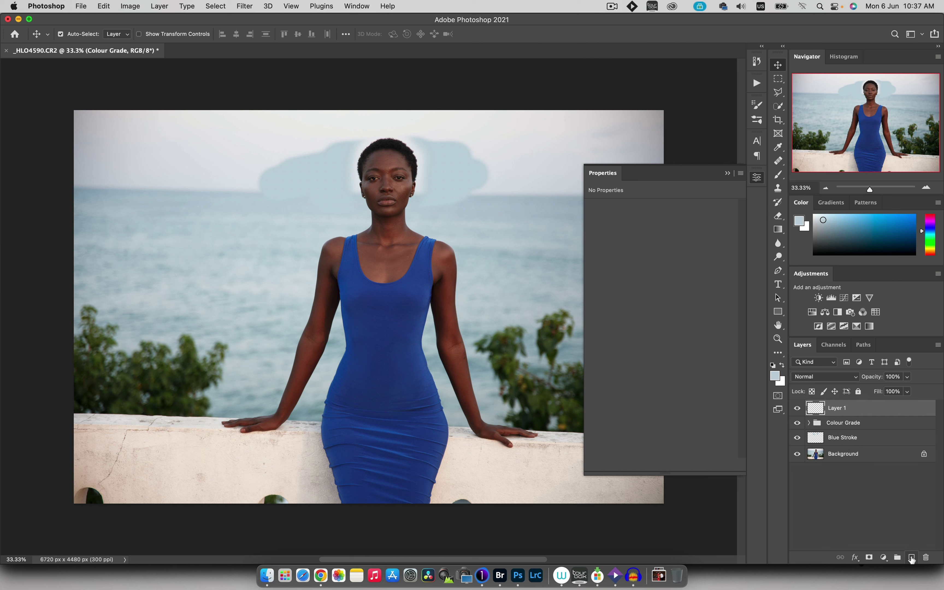
double_click(835, 408)
text(R)
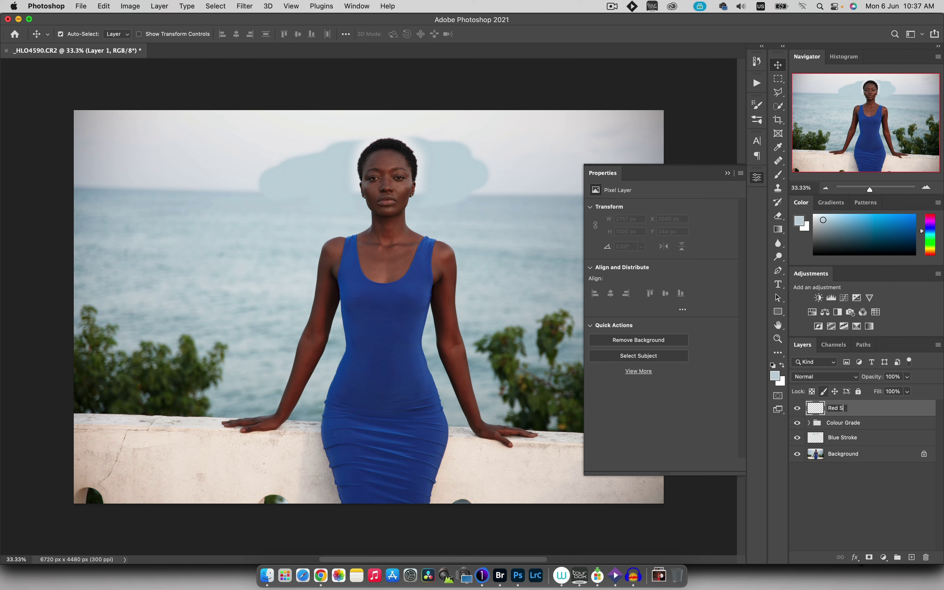
text(ed Stroke)
key(Return)
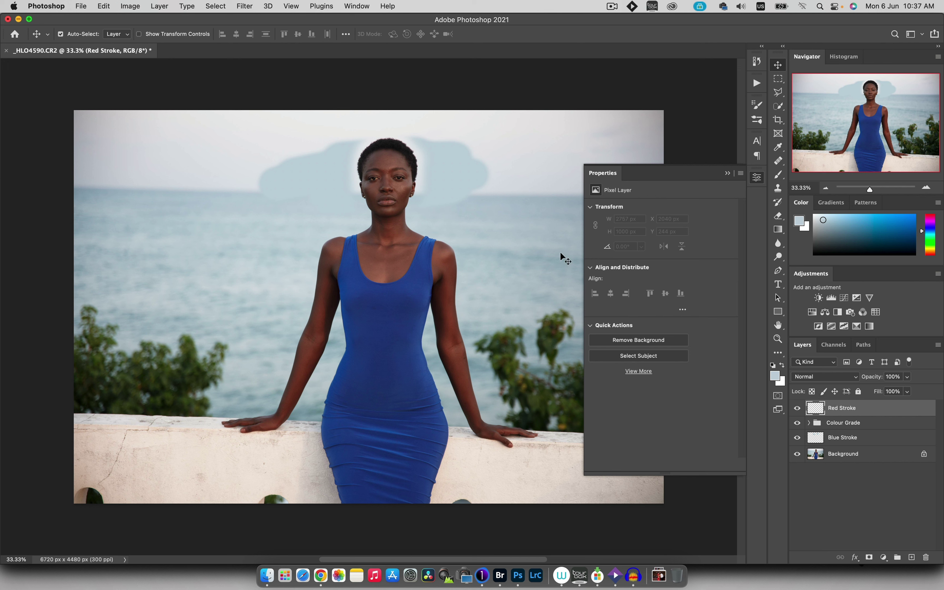
Set the foreground color to pure red (ff0000) and paint over most of the blue dress with the Brush tool
key(b)
click(775, 376)
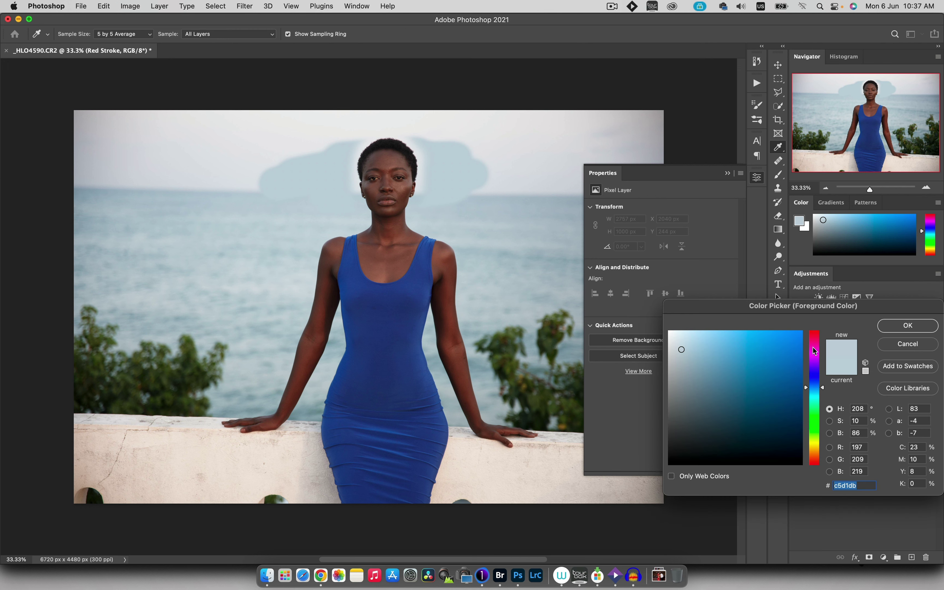
click(816, 335)
text(ff0000)
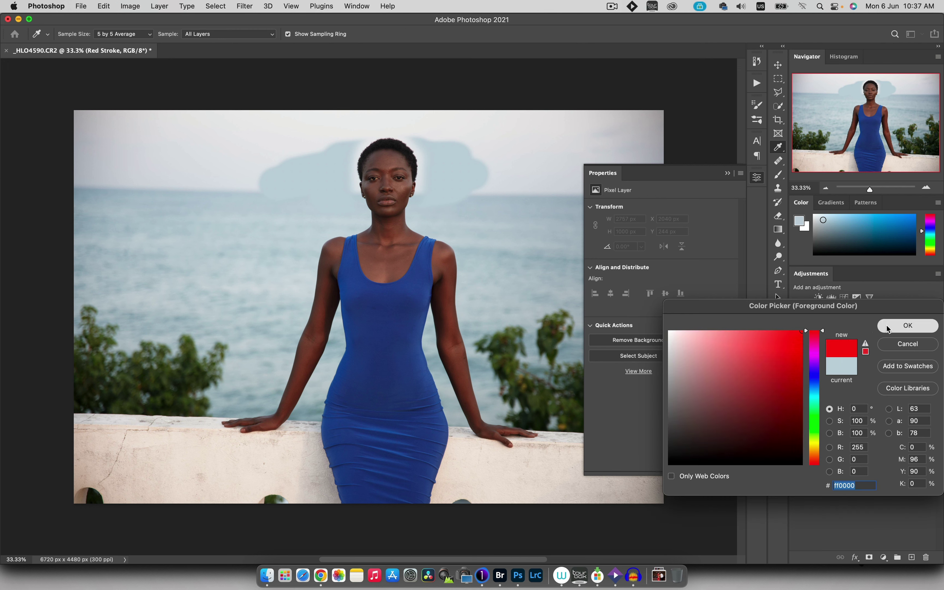
click(907, 325)
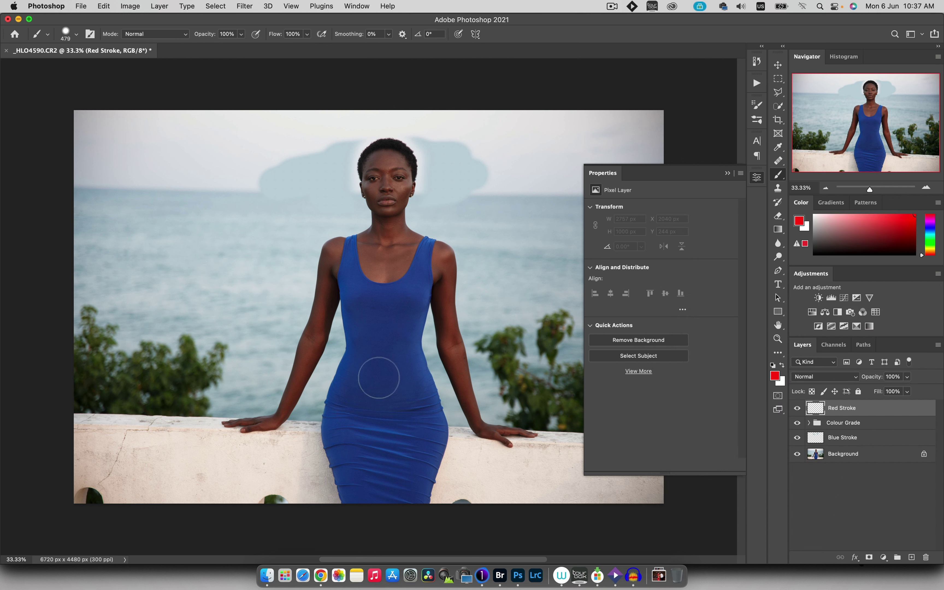
mouse_move(379, 379)
mouse_down()
mouse_move(372, 312)
mouse_move(389, 329)
mouse_move(386, 429)
mouse_move(361, 435)
mouse_move(343, 414)
mouse_move(352, 457)
mouse_move(390, 498)
mouse_move(401, 460)
mouse_move(404, 483)
mouse_move(423, 455)
mouse_move(415, 375)
mouse_move(375, 382)
mouse_move(395, 466)
mouse_up()
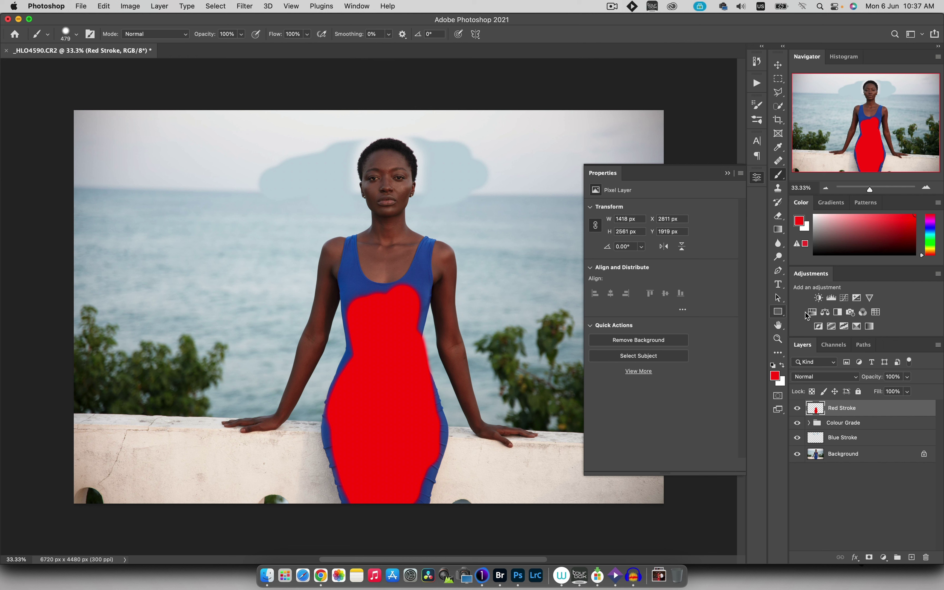
Set the Red Stroke layer's blend mode to Color and toggle the layer's visibility to compare
mouse_move(873, 382)
mouse_down()
mouse_move(862, 380)
mouse_move(873, 380)
mouse_up()
click(844, 377)
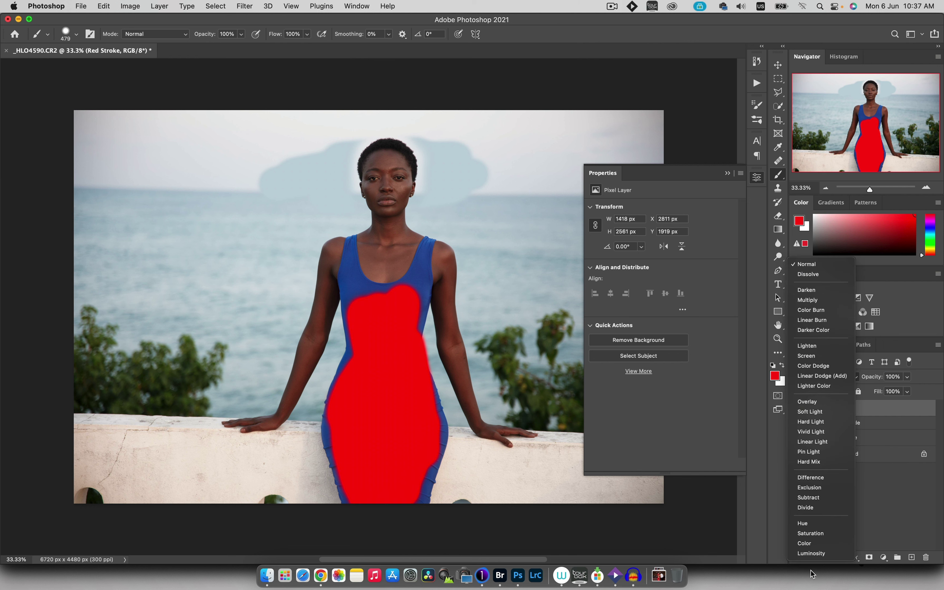
click(809, 544)
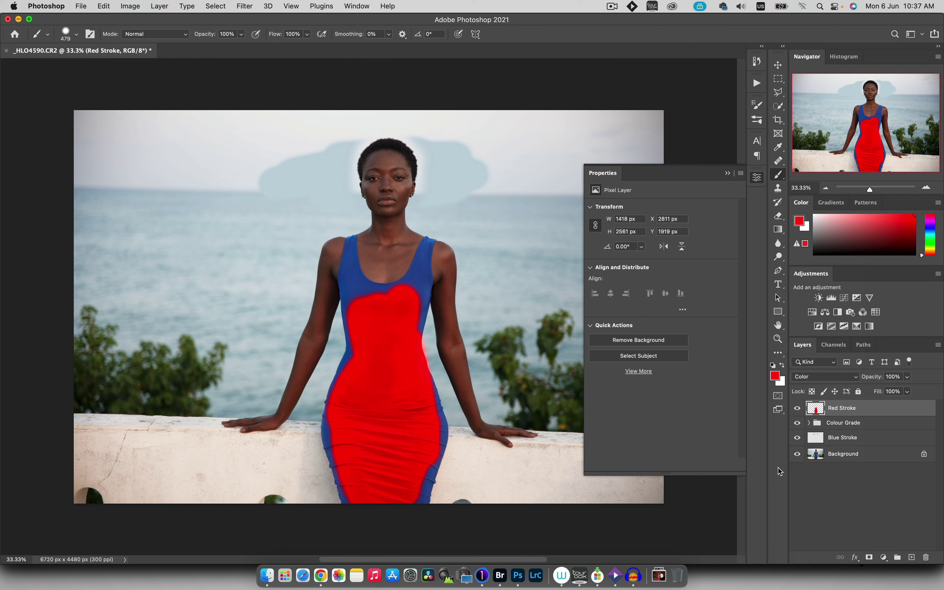
click(796, 408)
click(796, 409)
Switch the Red Stroke layer to Normal and back to Color blending, and lower its opacity to 57%
click(818, 381)
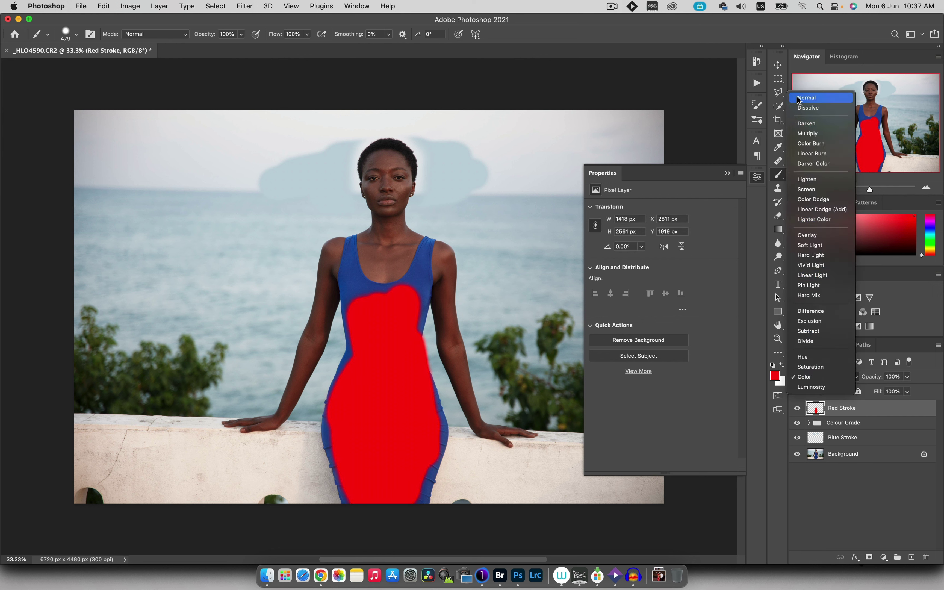
click(807, 95)
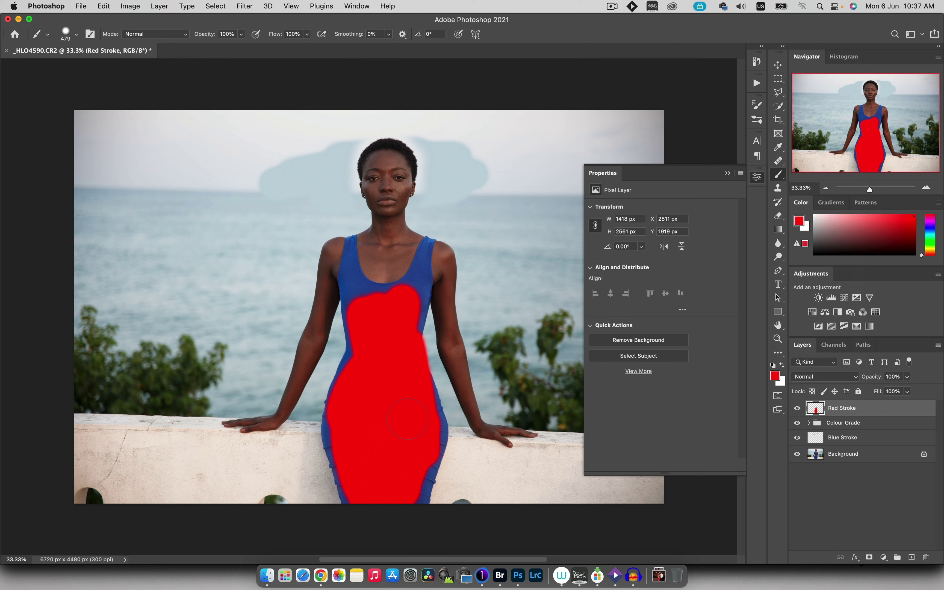
click(809, 377)
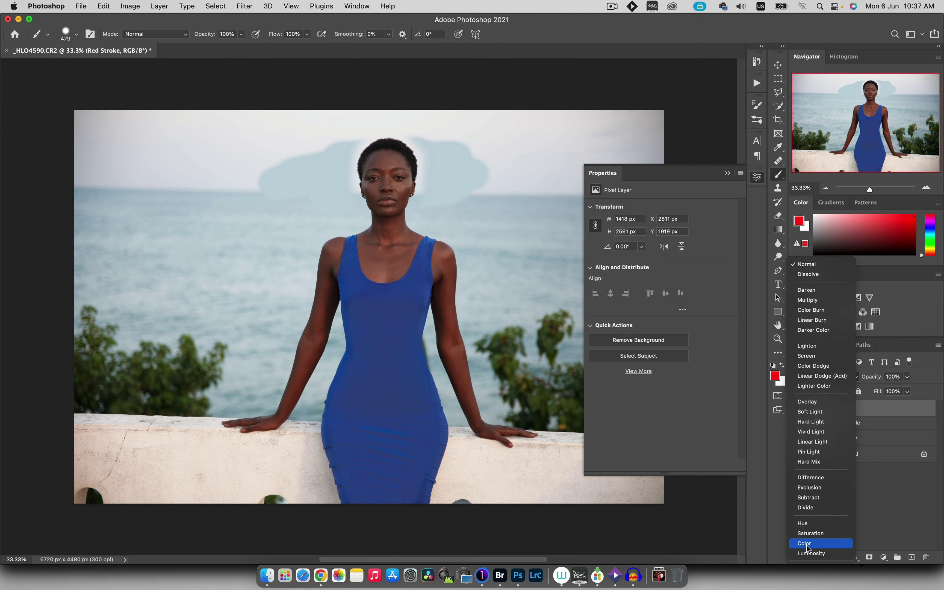
click(808, 544)
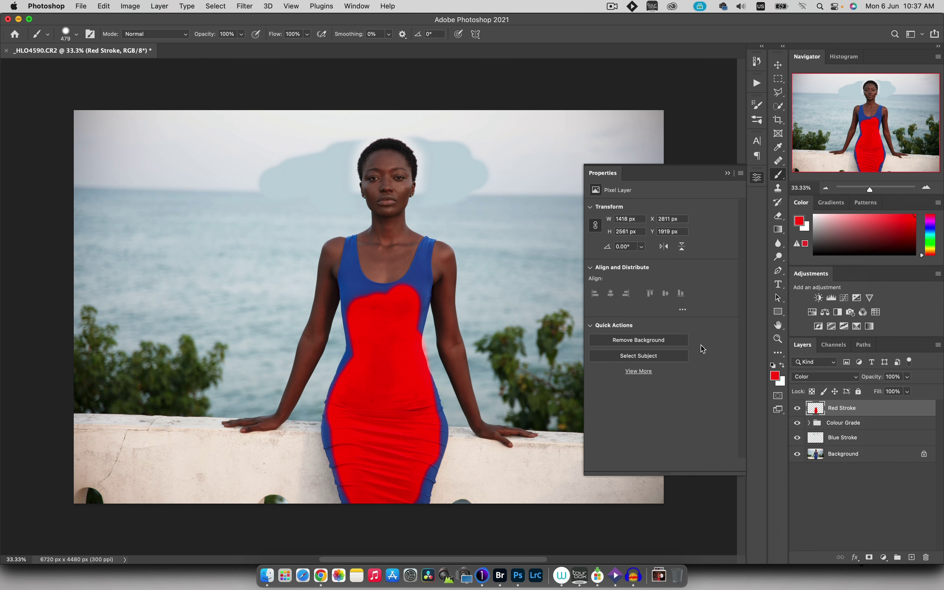
drag(873, 376, 858, 377)
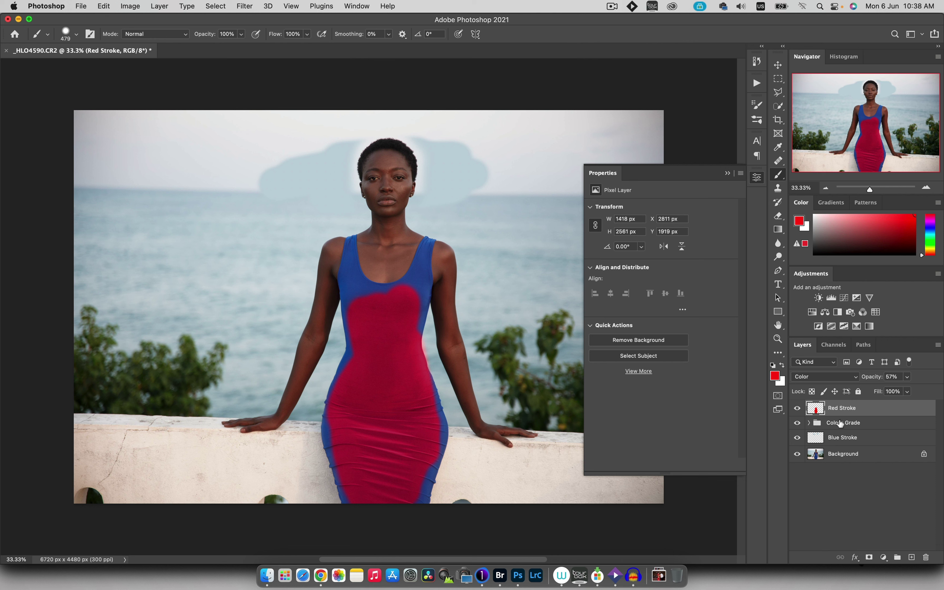
Delete the Red Stroke layer, the Colour Grade group and the Blue Stroke layer, and collapse the open properties
shift+click(863, 439)
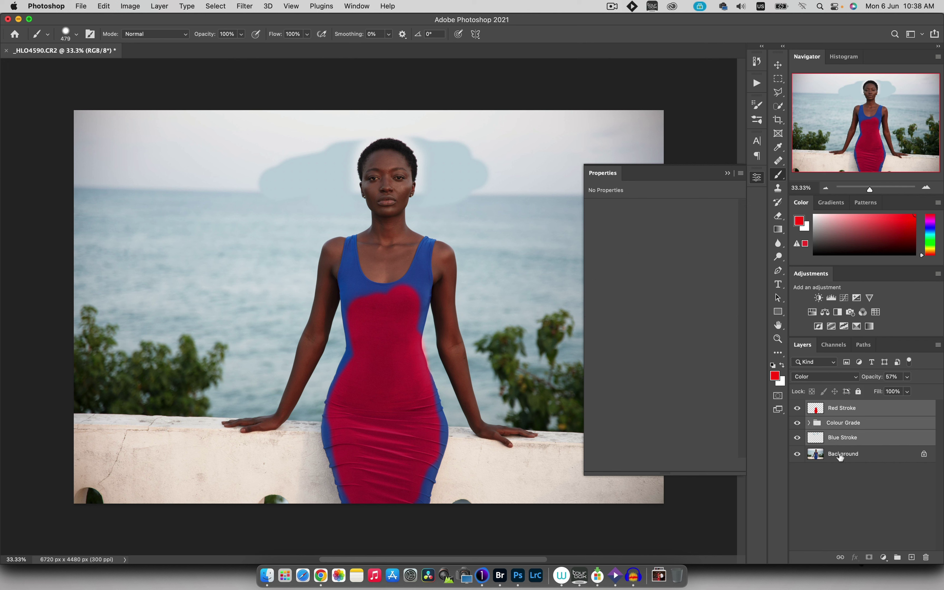
key(Delete)
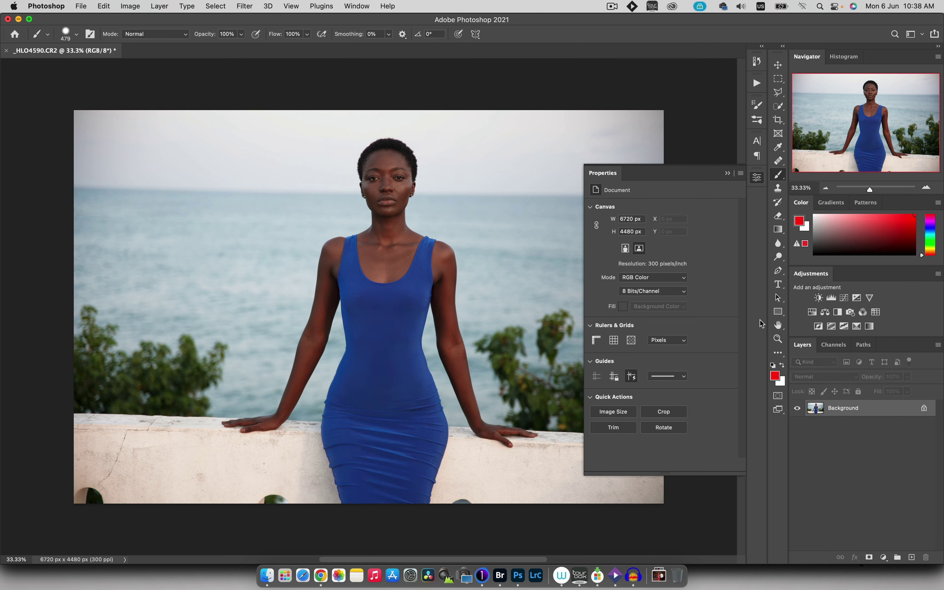
click(726, 174)
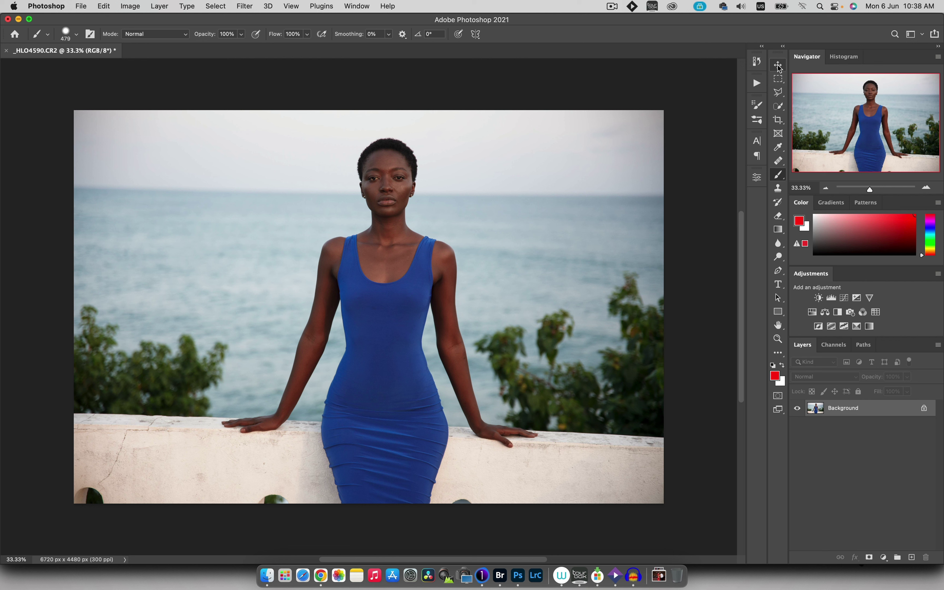
Select a rectangular area around the woman with the Rectangular Marquee tool and copy it onto a new layer
click(778, 79)
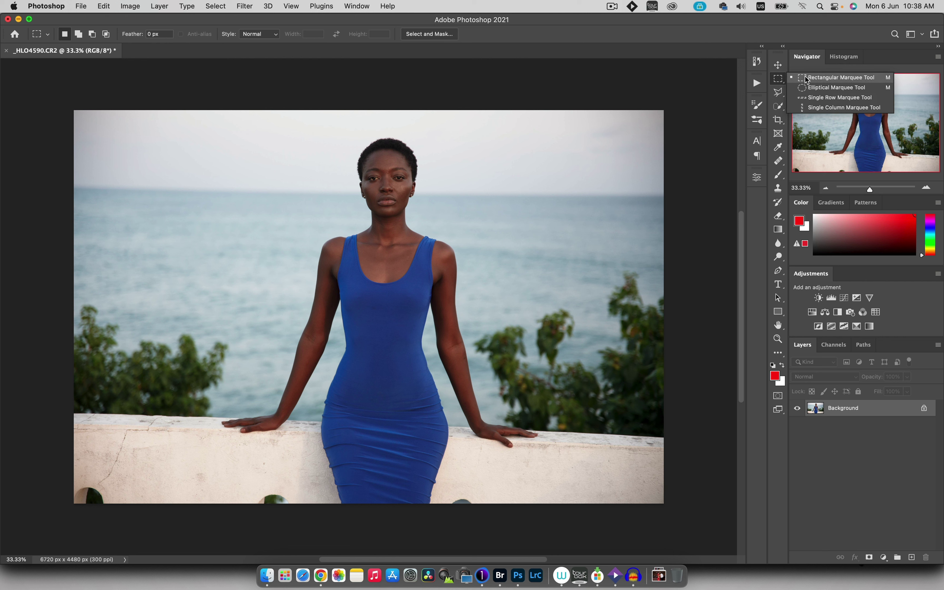
click(806, 75)
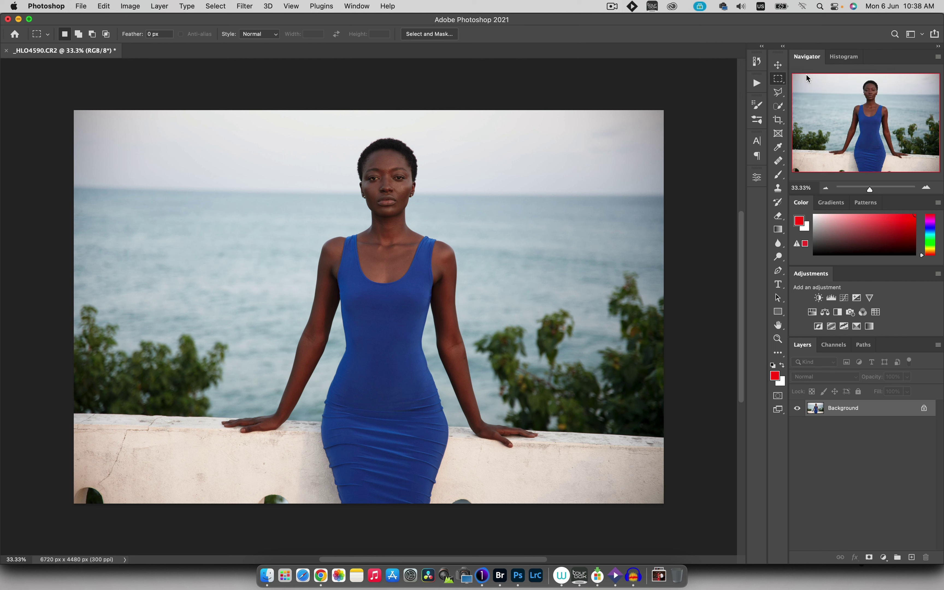
drag(278, 162, 509, 412)
key(super+j)
key(v)
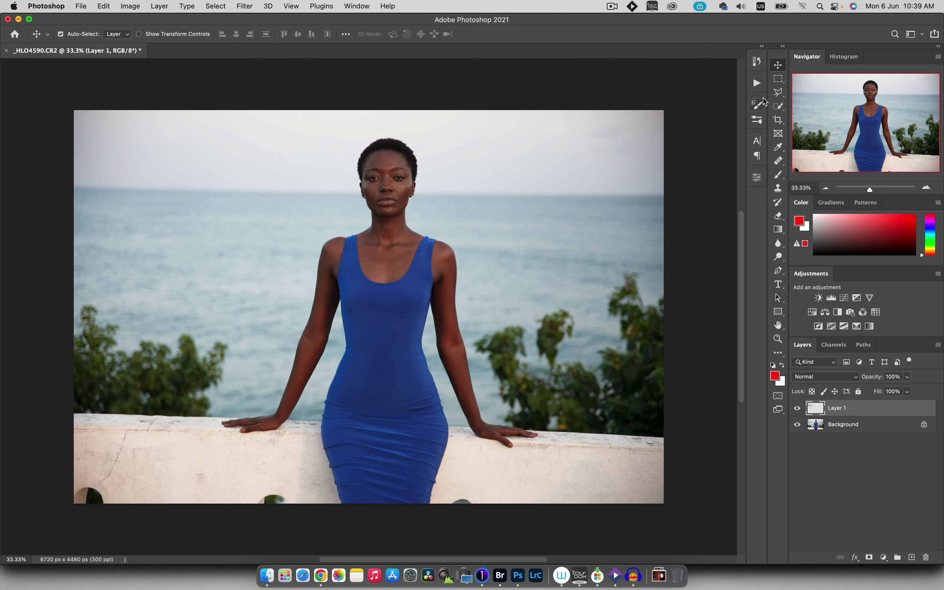
Draw a circular selection over the woman's upper body with the Elliptical Marquee tool, and undo it along with the copied layer
click(780, 79)
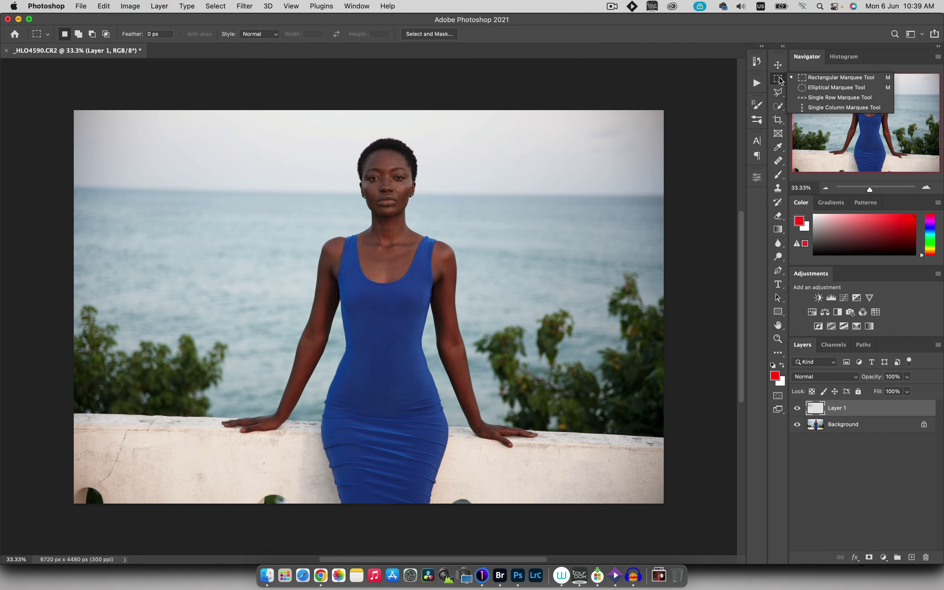
click(810, 86)
drag(274, 149, 372, 363)
key(shift)
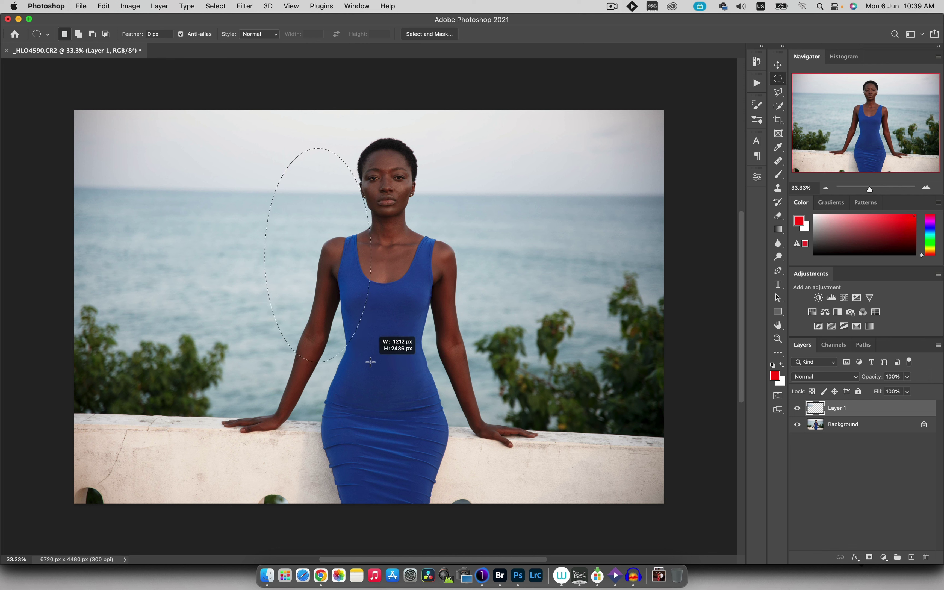
drag(371, 362, 479, 418)
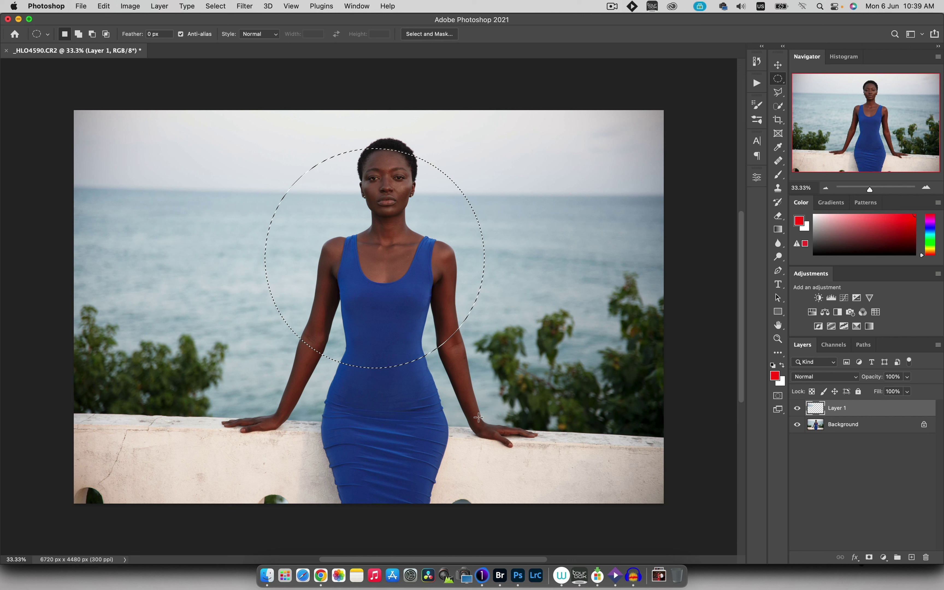
key(super+z)
key(super+z)
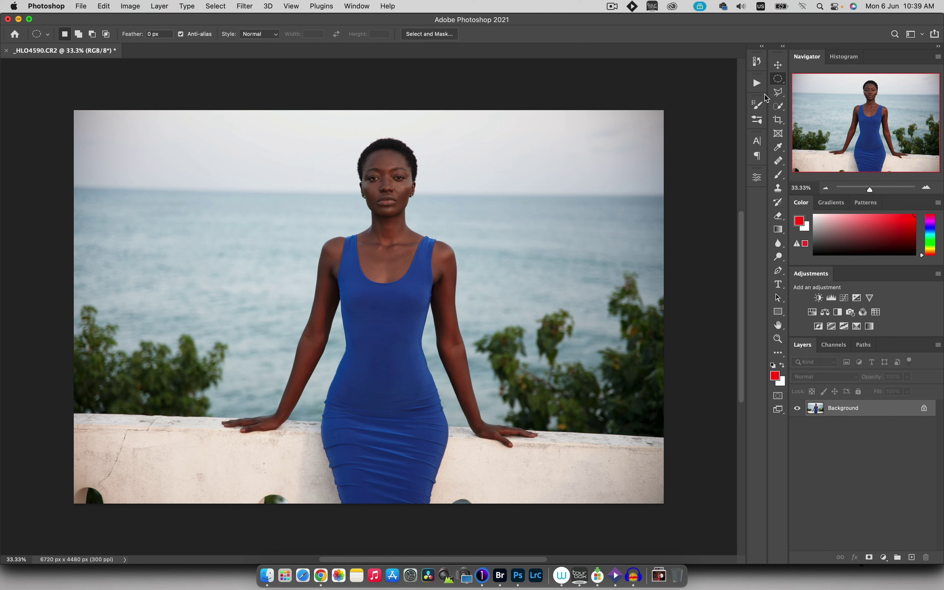
Outline the woman's head, shoulders and upper torso with a freehand Lasso selection
click(779, 93)
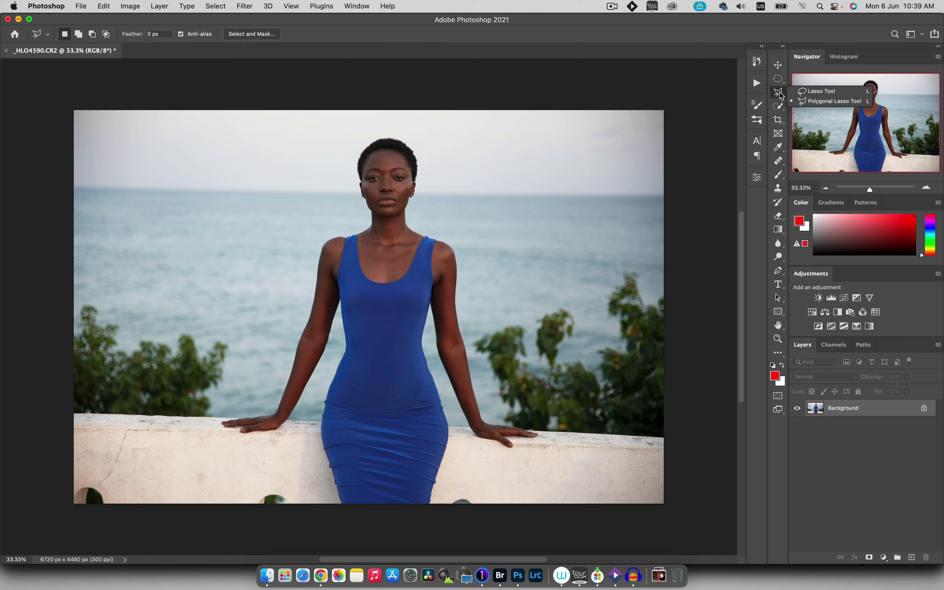
click(820, 91)
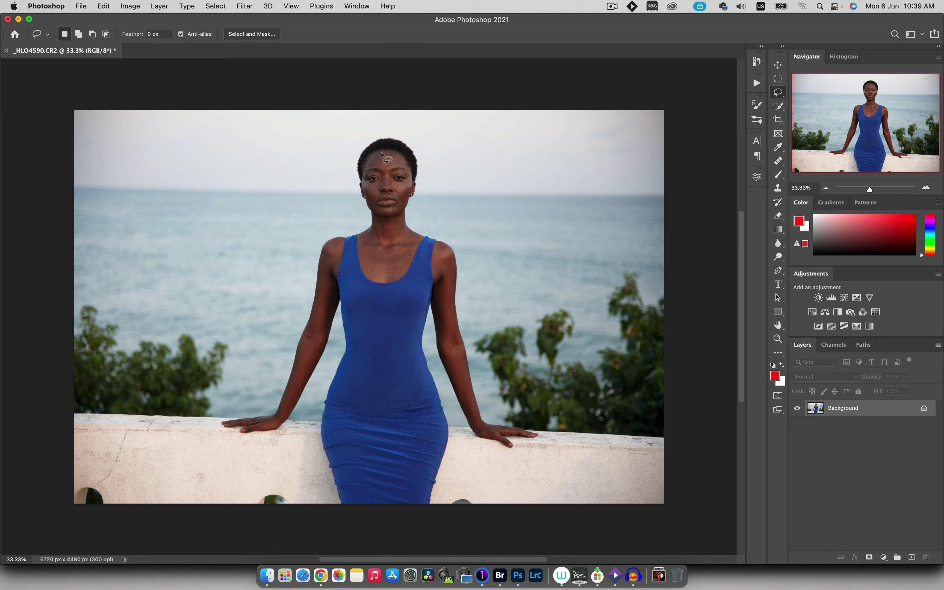
mouse_move(375, 142)
mouse_down()
mouse_move(356, 159)
mouse_move(369, 227)
mouse_move(325, 244)
mouse_move(319, 307)
mouse_move(327, 312)
mouse_move(342, 298)
mouse_move(345, 337)
mouse_move(372, 352)
mouse_move(418, 339)
mouse_move(445, 279)
mouse_up()
drag(437, 241, 419, 235)
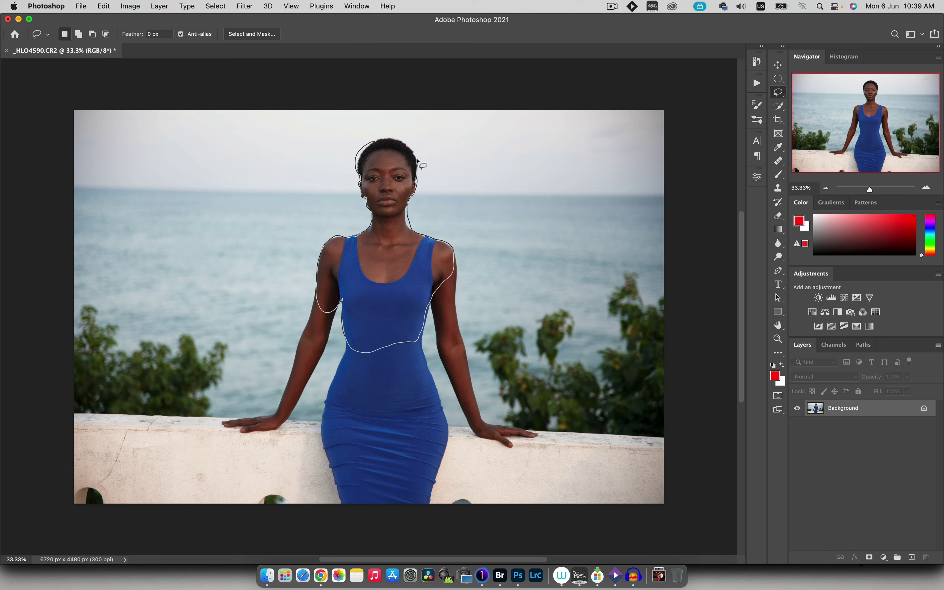
mouse_move(418, 160)
mouse_down()
mouse_move(403, 141)
mouse_move(373, 141)
mouse_up()
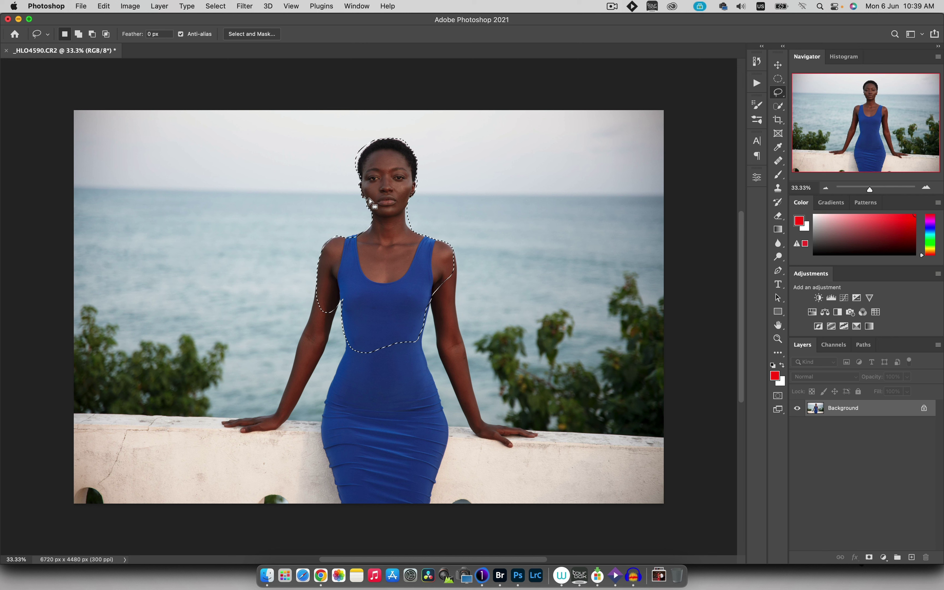
Copy the lassoed area onto a new layer, move it over the sea beside the woman, and undo the move and the copy
key(super+j)
key(v)
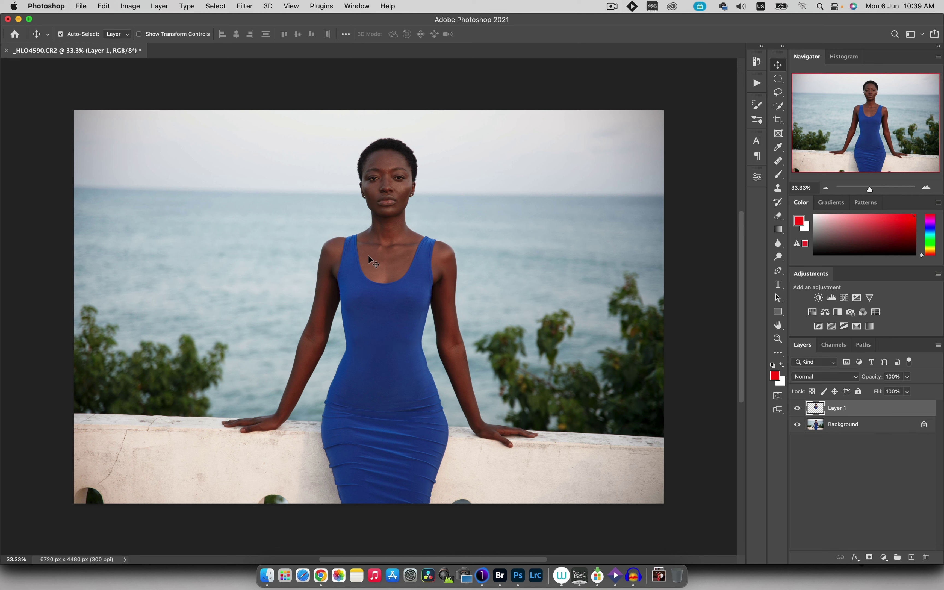
drag(388, 256, 204, 251)
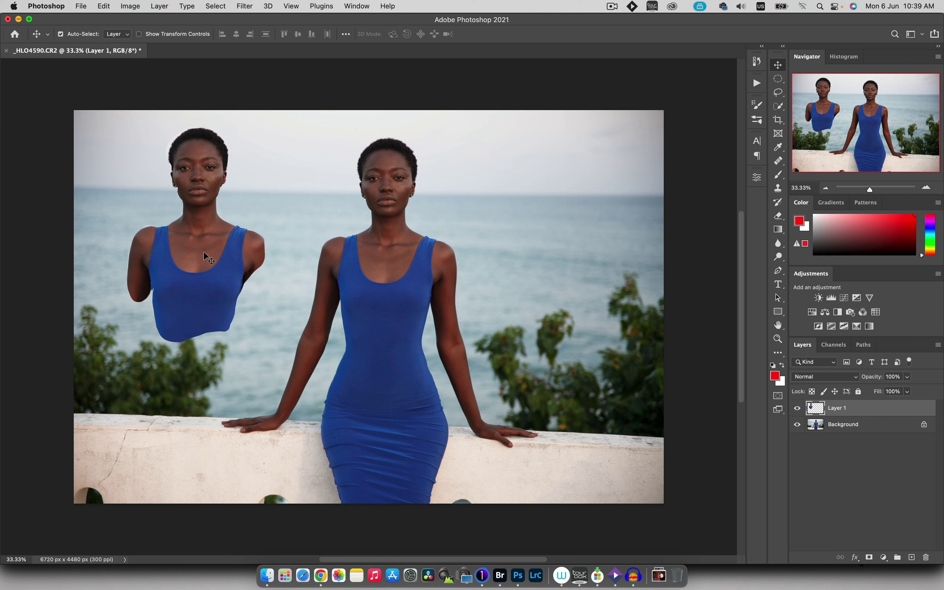
key(super+z)
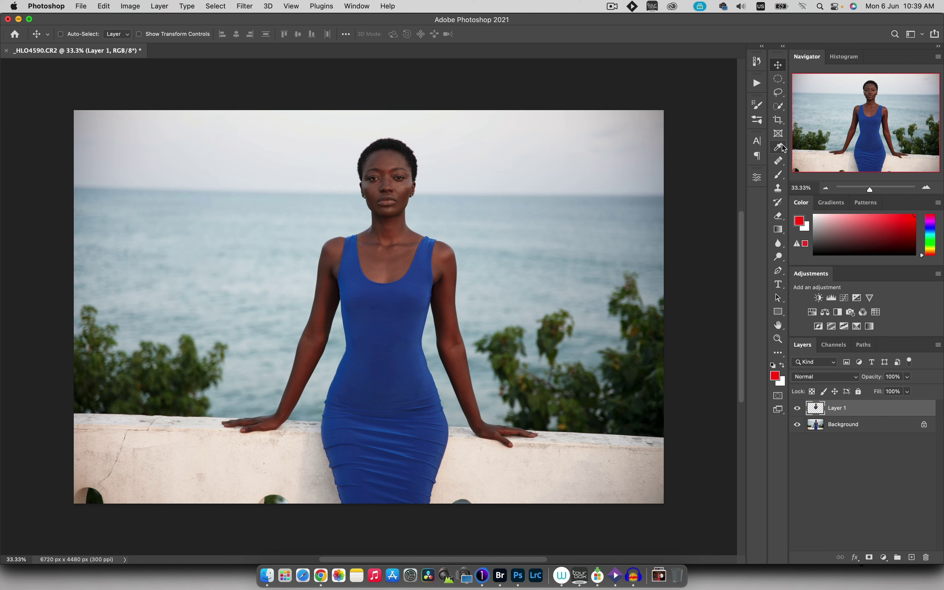
key(super+z)
Select the woman's whole figure, including arms and hands, with the Quick Selection tool
click(778, 105)
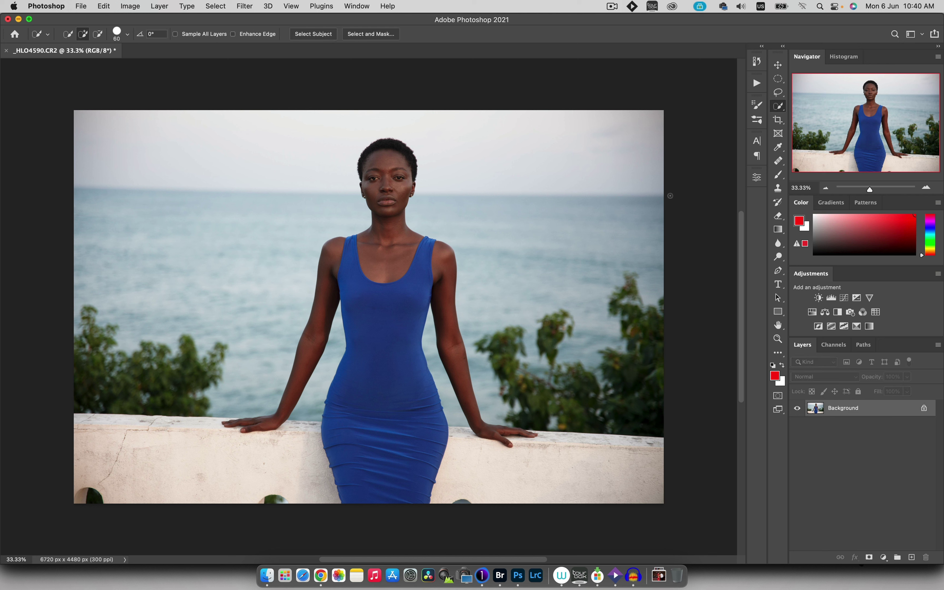
right_click(778, 107)
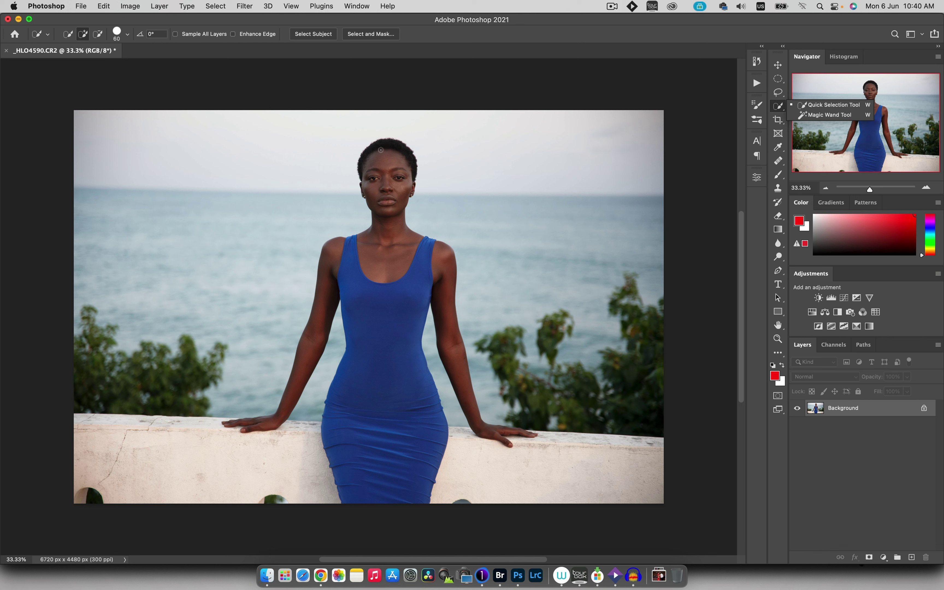
mouse_move(381, 147)
mouse_down()
mouse_move(374, 159)
mouse_move(406, 168)
mouse_move(382, 273)
mouse_move(370, 242)
mouse_move(336, 249)
mouse_move(273, 417)
mouse_move(359, 316)
mouse_move(374, 472)
mouse_move(429, 390)
mouse_move(430, 273)
mouse_move(443, 272)
mouse_move(448, 312)
mouse_up()
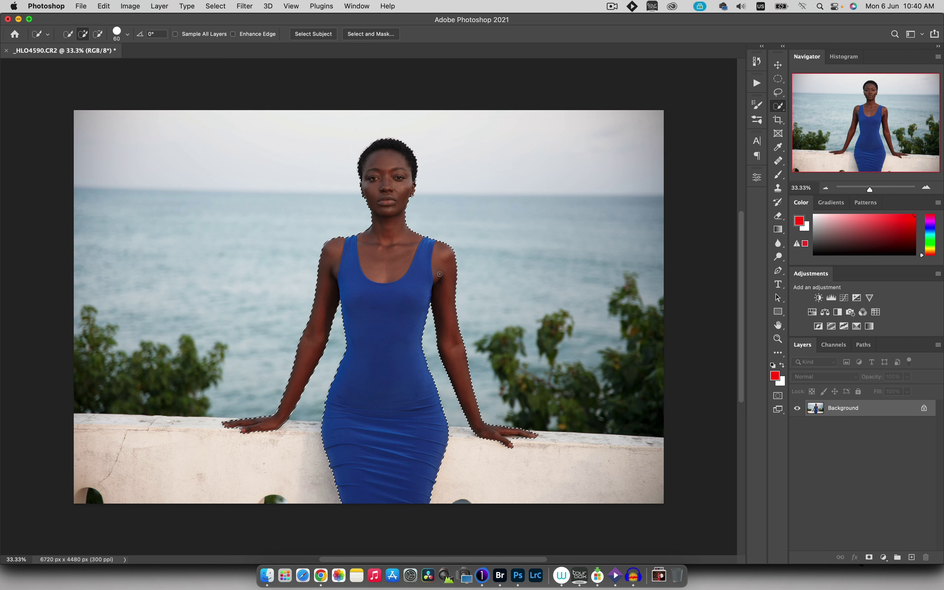
Fill the selected figure with the red foreground colour on a new layer, and undo the fill and the layer
click(911, 558)
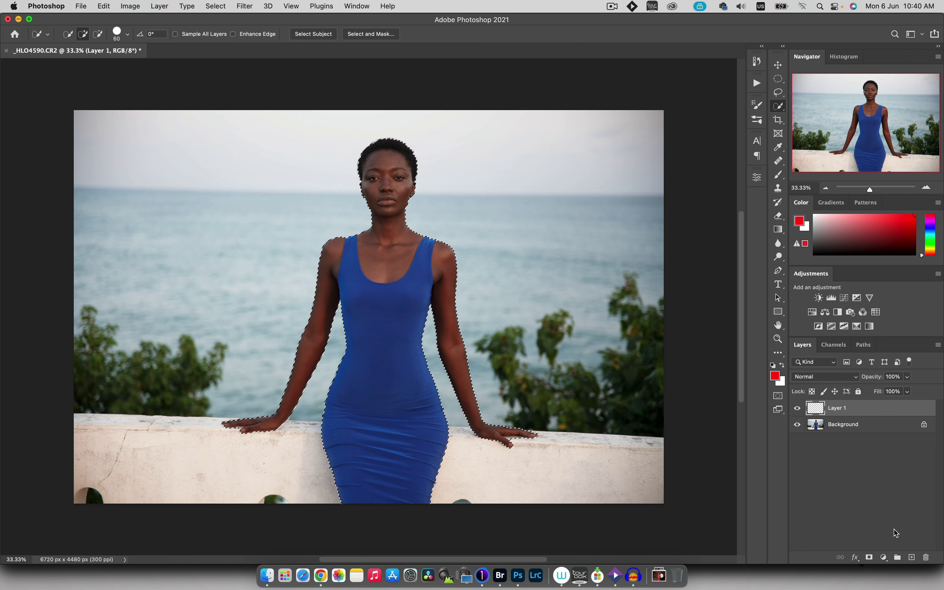
key(alt+BackSpace)
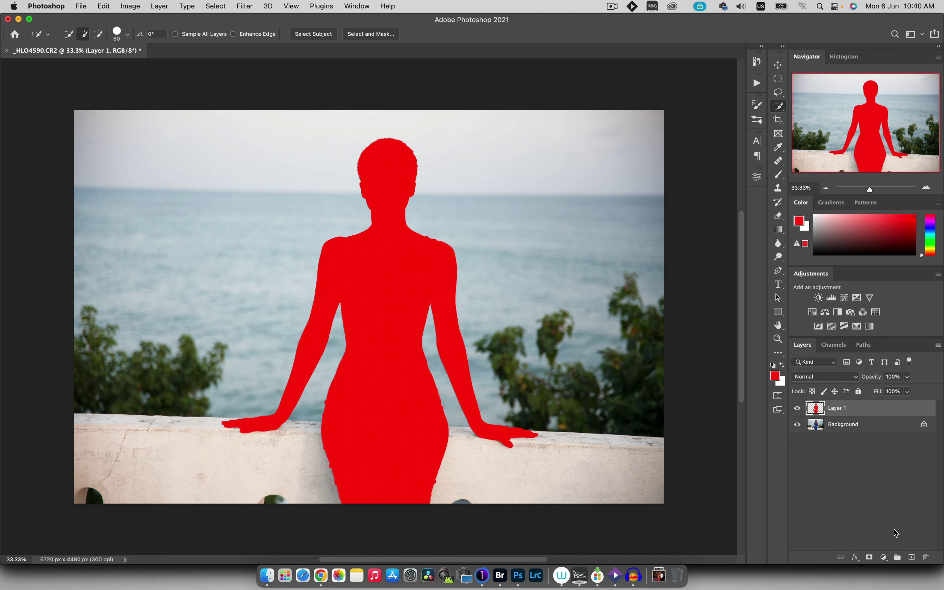
key(super+z)
key(super+z)
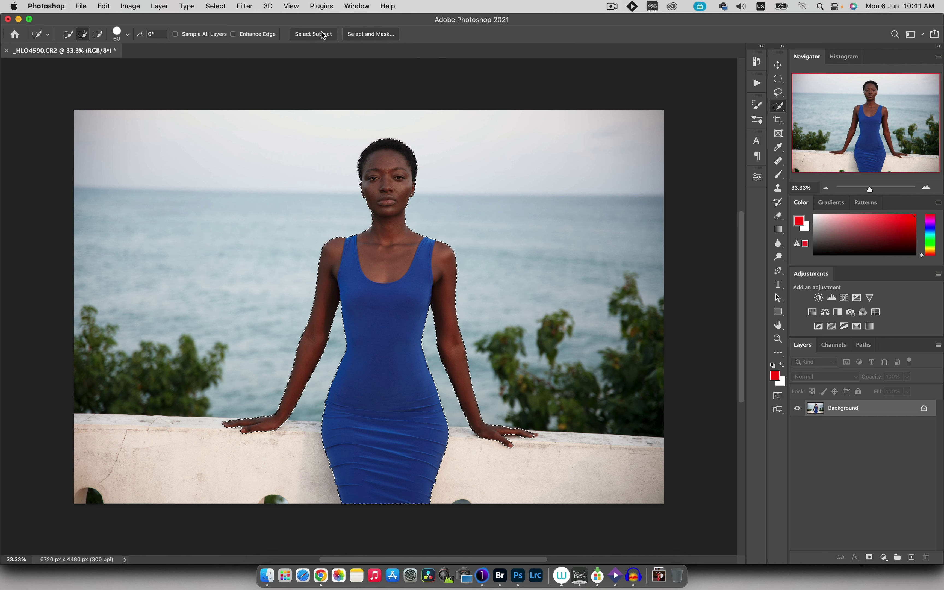
Show the selection as a Quick Mask and inspect its edges around the hand on the photo's right side
key(q)
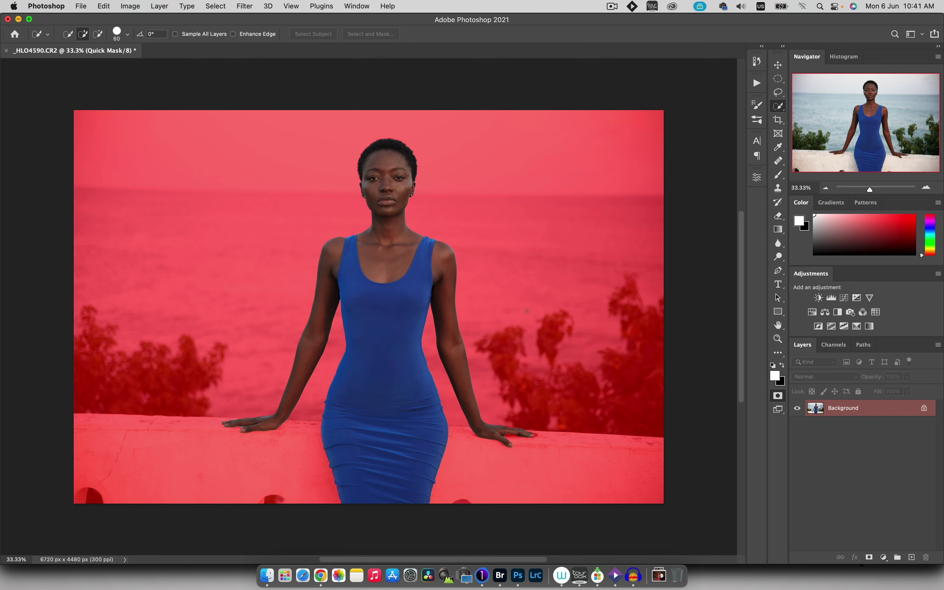
key(z)
scroll(499, 371, up, 5)
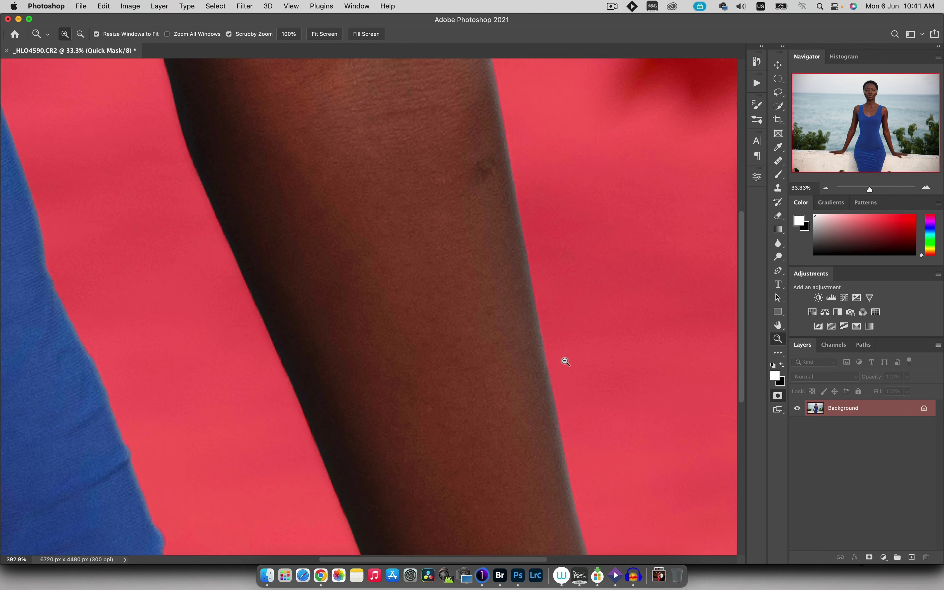
scroll(535, 394, down, 3)
drag(535, 394, 398, 227)
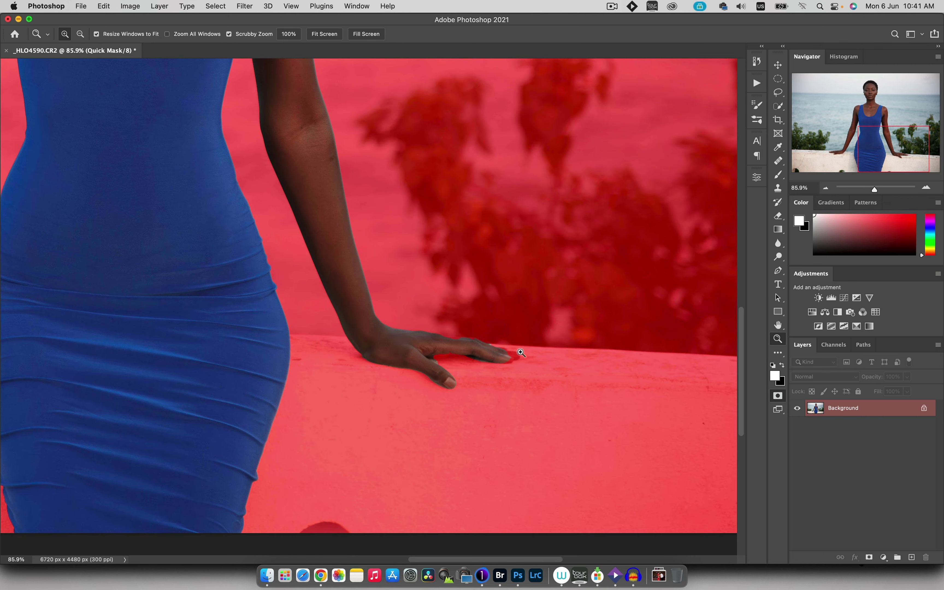
scroll(455, 342, up, 6)
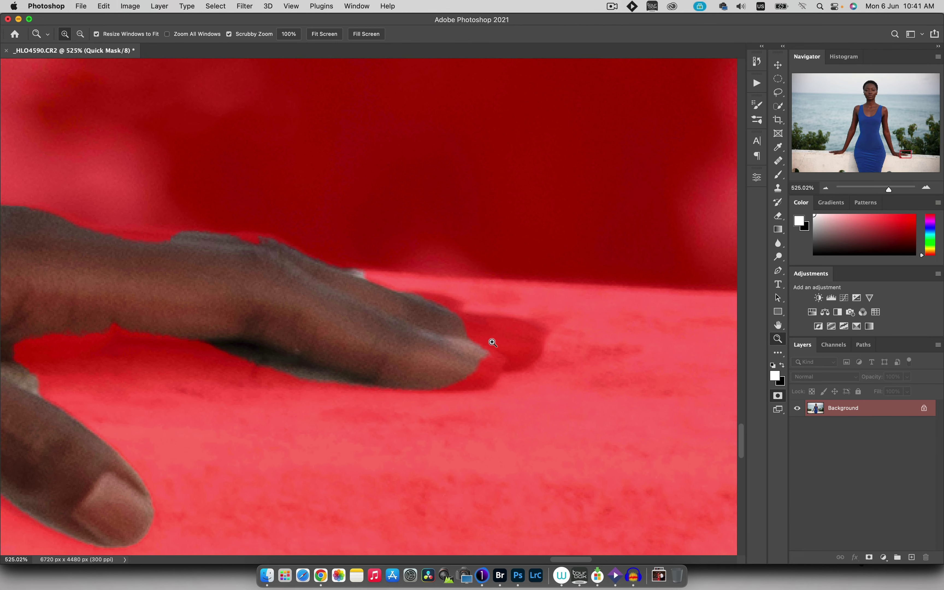
Paint the missing finger and palm edges into the selection with a white brush of size 12
key(b)
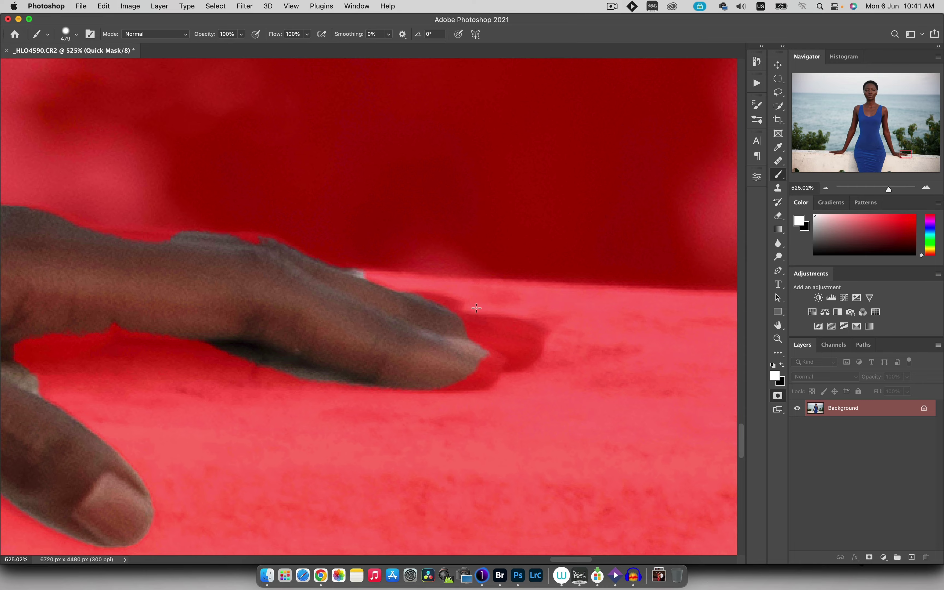
ctrl+alt+drag(477, 308, 295, 269)
mouse_move(465, 272)
ctrl+alt+mouse_down()
mouse_move(211, 259)
mouse_move(408, 268)
ctrl+alt+mouse_up()
mouse_move(445, 297)
ctrl+alt+mouse_down()
mouse_move(432, 291)
mouse_move(436, 305)
mouse_move(406, 299)
mouse_move(543, 332)
mouse_move(480, 333)
mouse_move(481, 373)
ctrl+alt+mouse_up()
mouse_move(268, 245)
mouse_down()
mouse_move(123, 240)
mouse_move(407, 300)
mouse_move(287, 128)
mouse_up()
key(space)
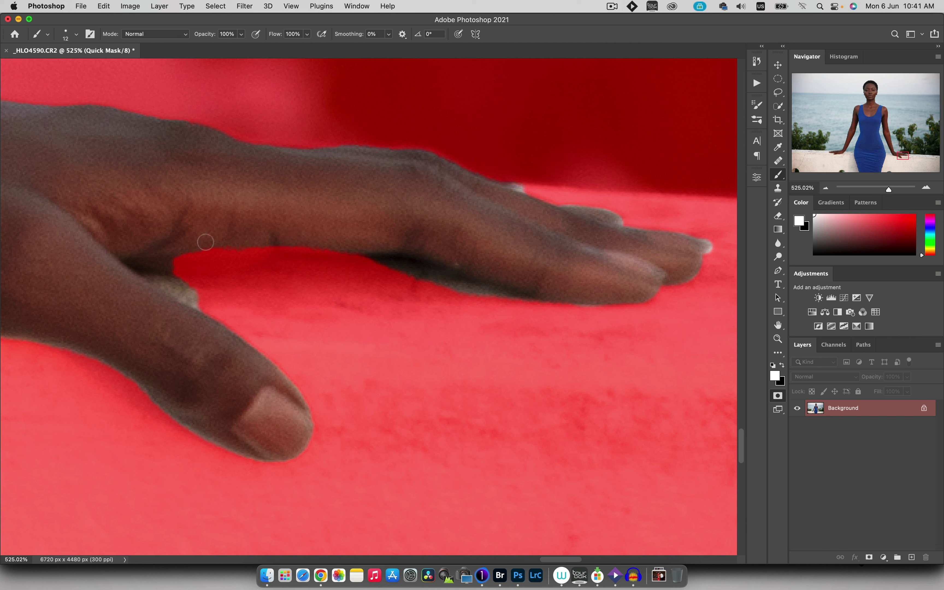
mouse_move(257, 232)
mouse_down()
mouse_move(169, 266)
mouse_move(217, 248)
mouse_move(185, 254)
mouse_move(176, 265)
mouse_move(256, 250)
mouse_move(374, 250)
mouse_up()
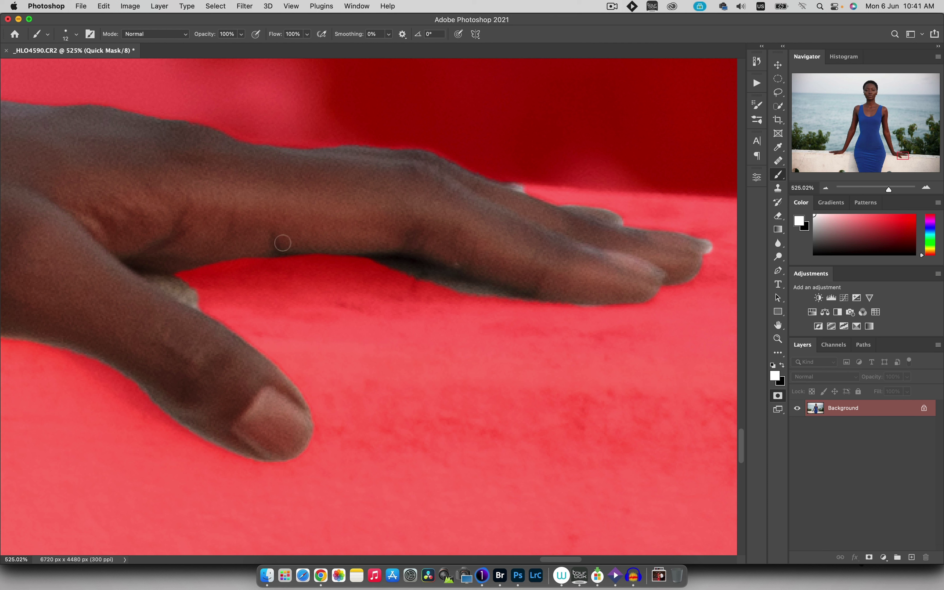
Paint black over the shadow beneath the fingers to remove it from the selection, and leave Quick Mask mode
key(x)
mouse_move(420, 297)
mouse_down()
mouse_move(455, 294)
mouse_move(403, 276)
mouse_move(460, 289)
mouse_move(362, 268)
mouse_up()
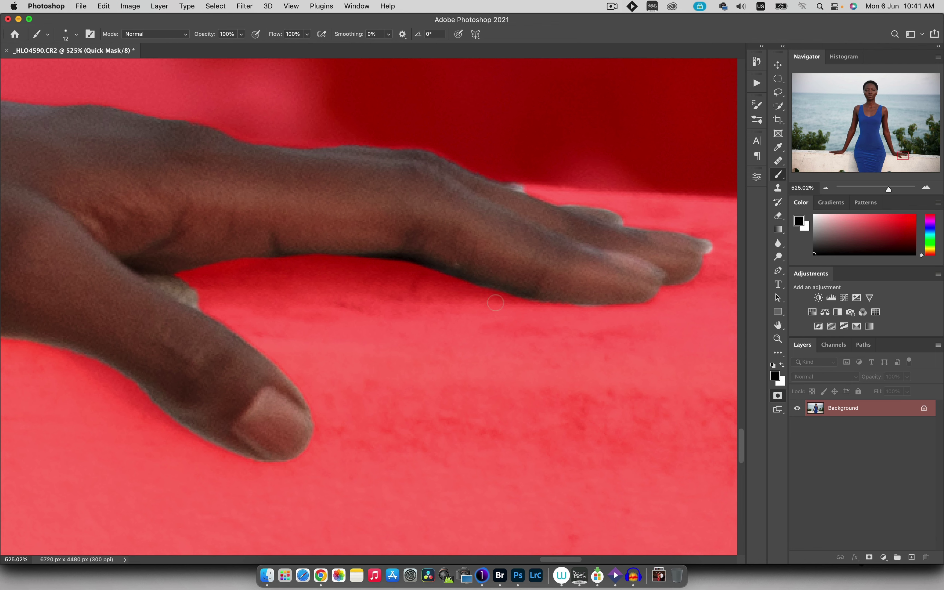
key(z)
drag(403, 303, 330, 288)
key(q)
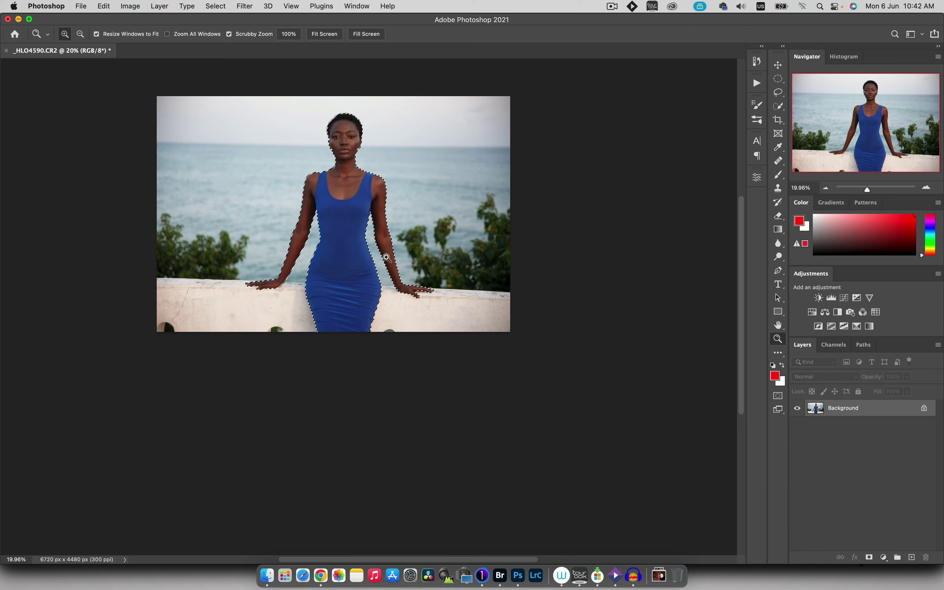
drag(439, 289, 369, 252)
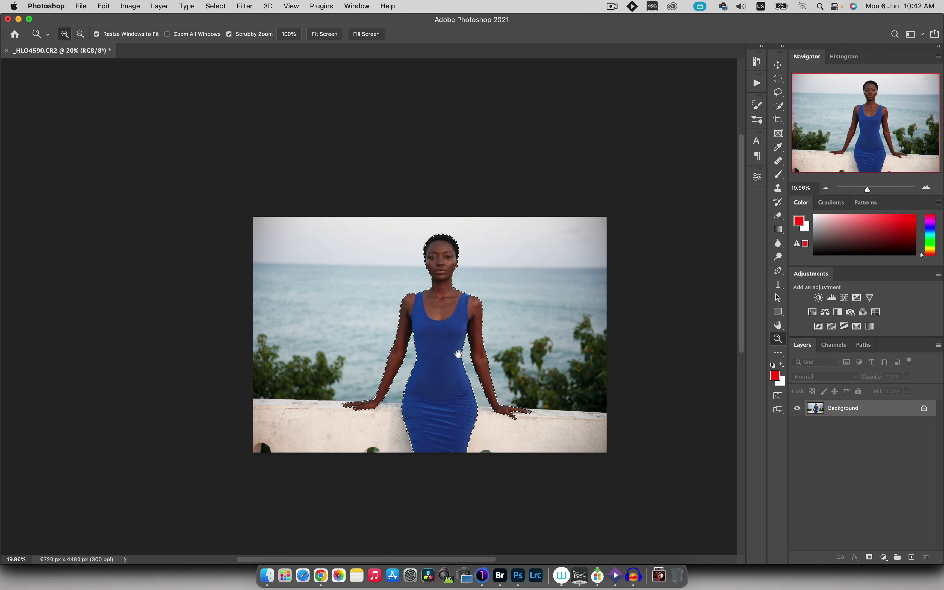
scroll(427, 351, down, 5)
scroll(428, 351, right, 3)
drag(416, 297, 442, 300)
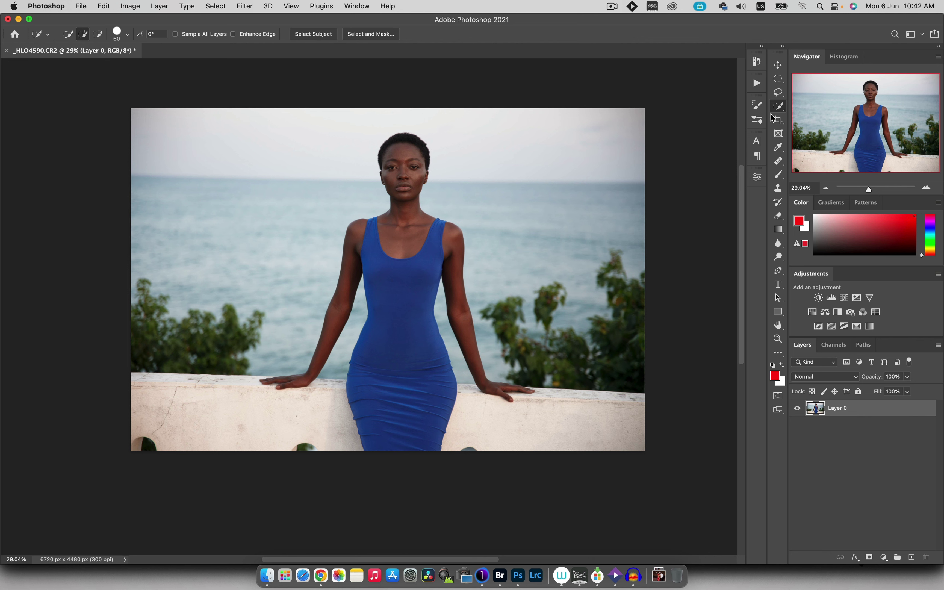
Narrow the crop frame from both sides around the woman with the Crop tool, and reset the crop
click(779, 121)
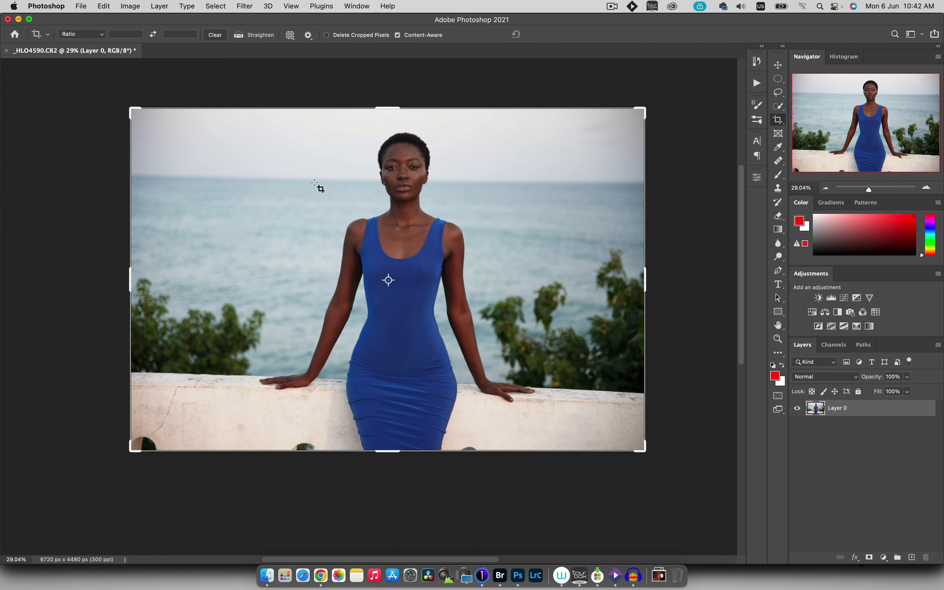
drag(646, 110, 612, 110)
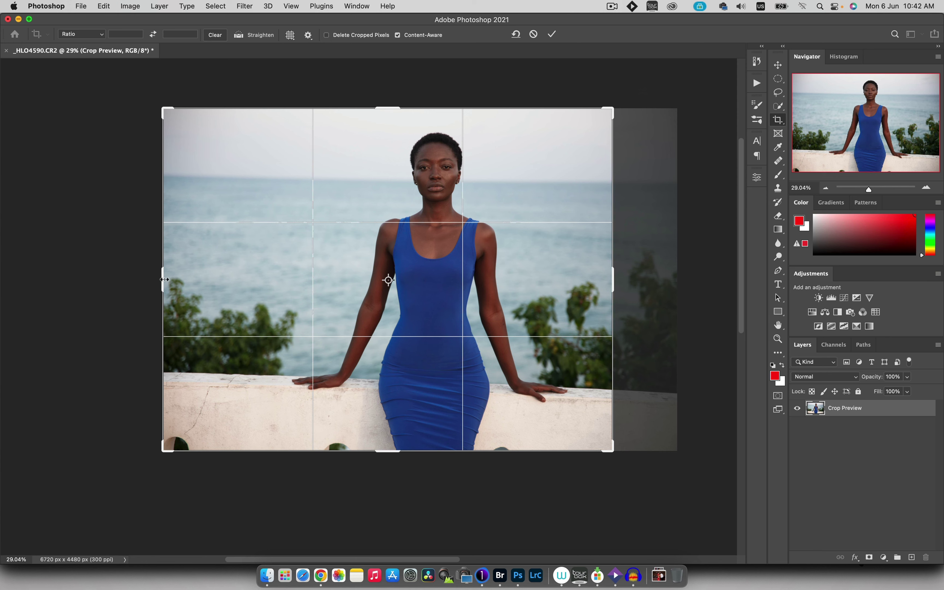
drag(164, 279, 222, 277)
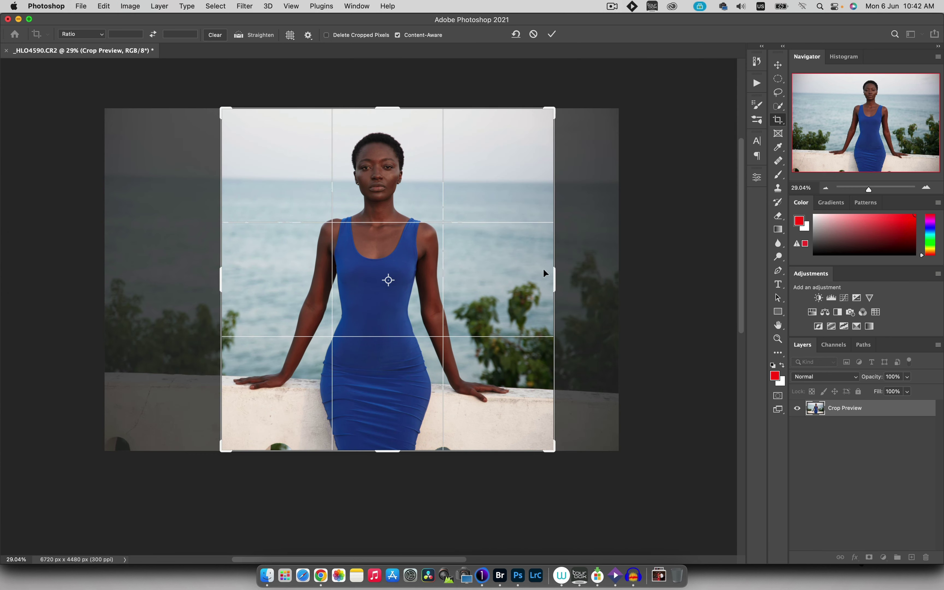
drag(554, 276, 536, 276)
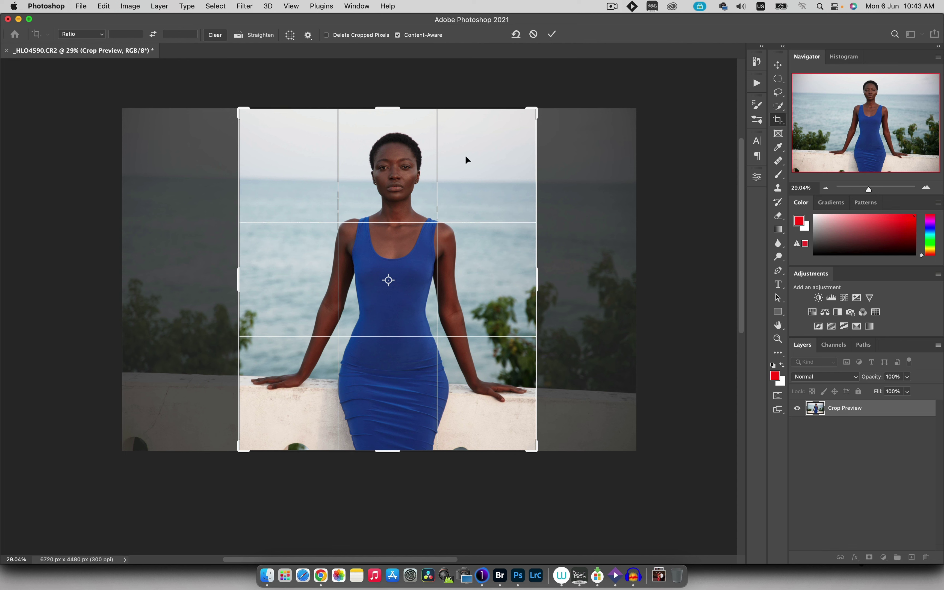
click(516, 35)
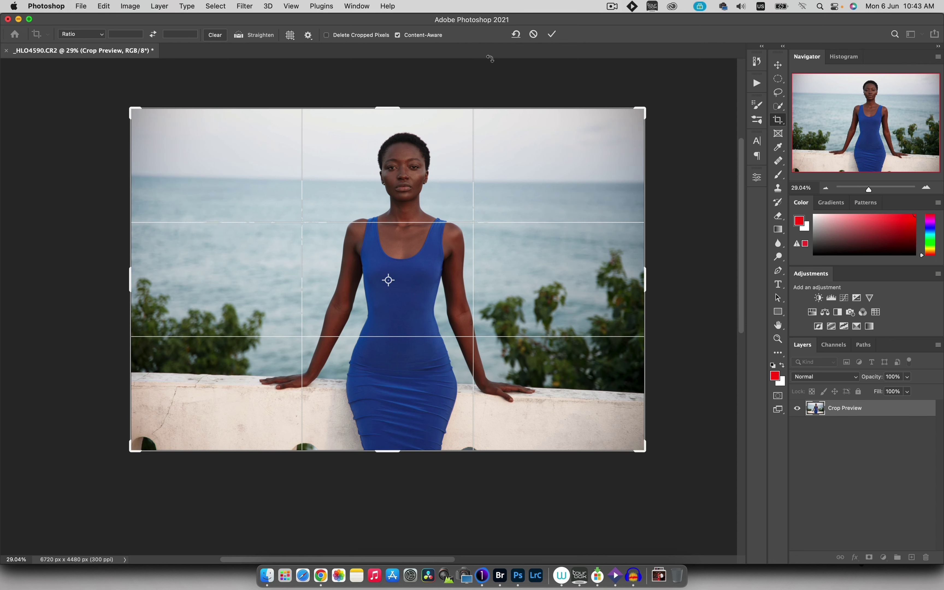
Try the 4:5 (8:10) and 16:9 crop ratios, extending the 16:9 frame beyond the photo's upper edge, and reset the crop
click(76, 35)
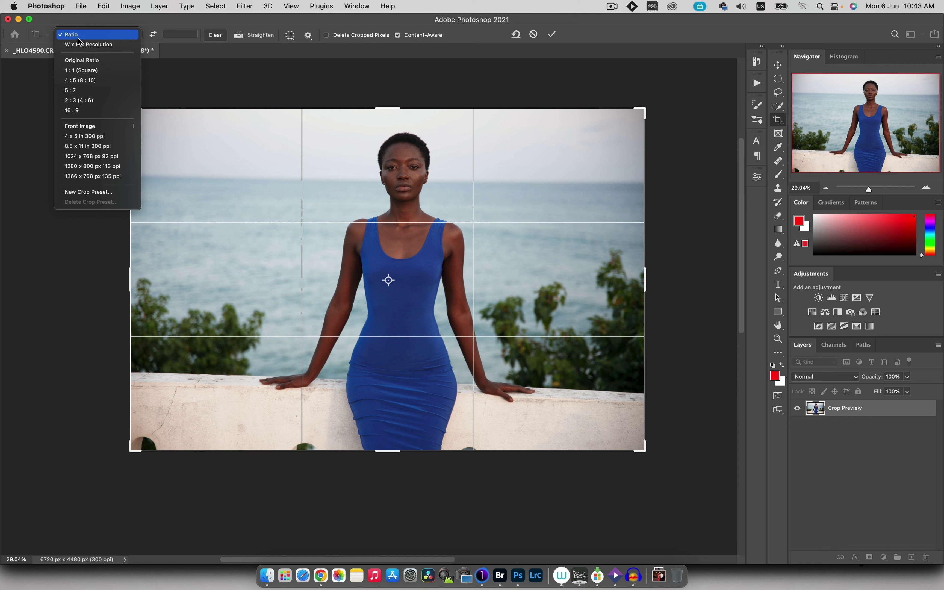
click(83, 81)
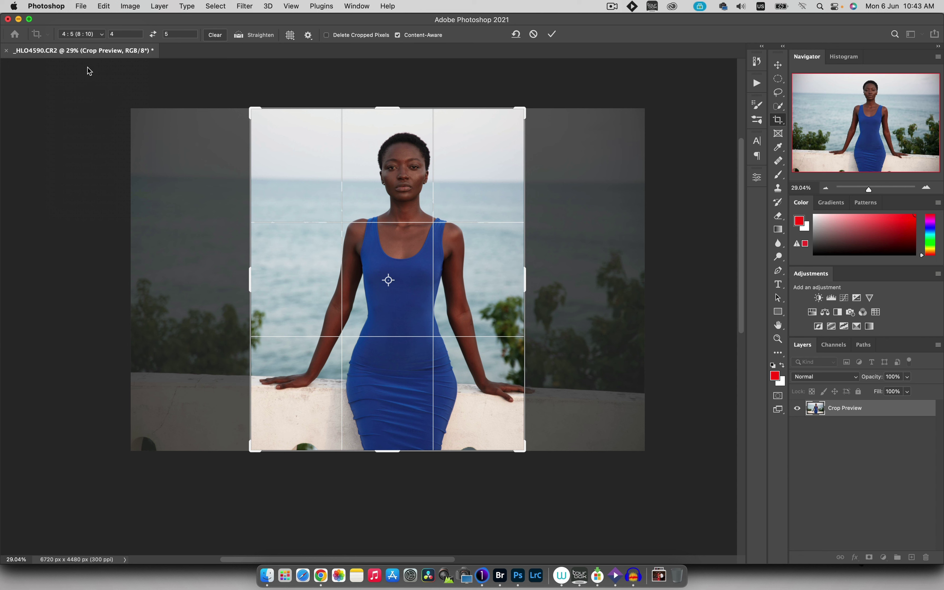
click(79, 34)
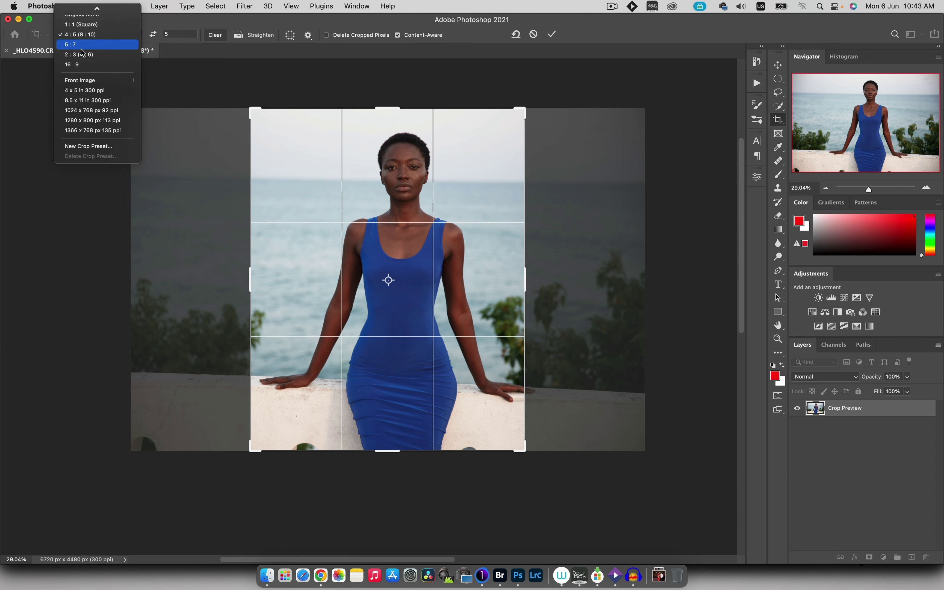
click(82, 65)
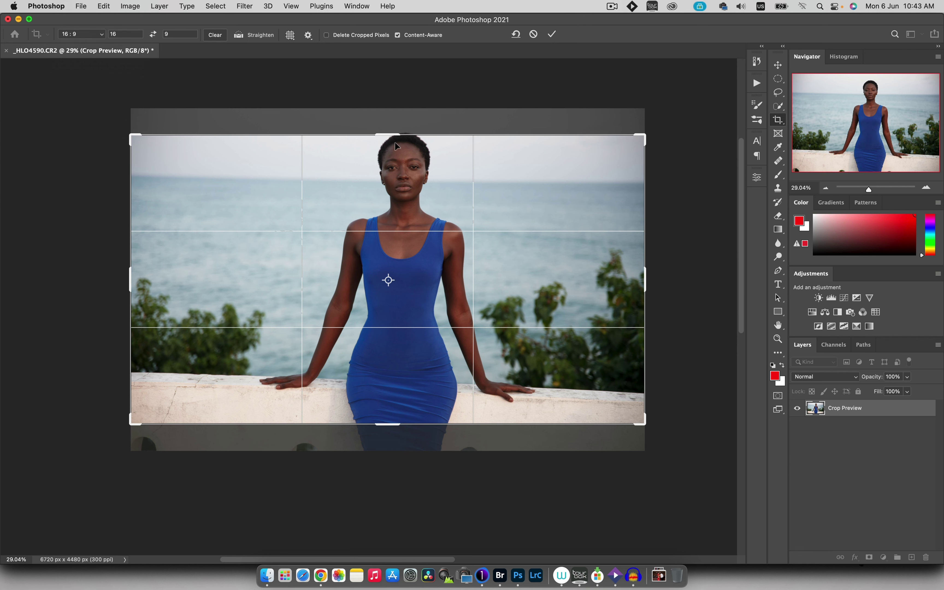
drag(394, 136, 392, 109)
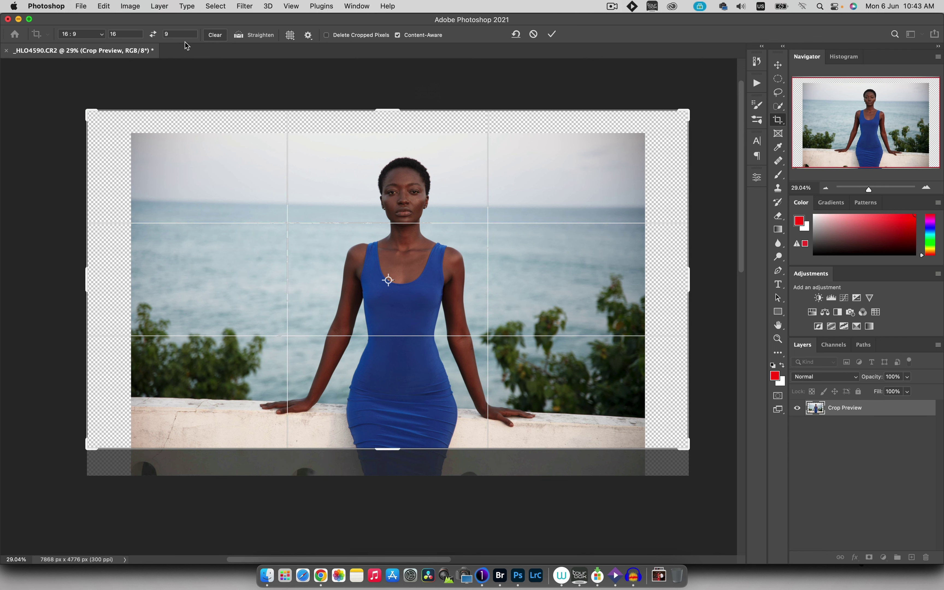
click(516, 35)
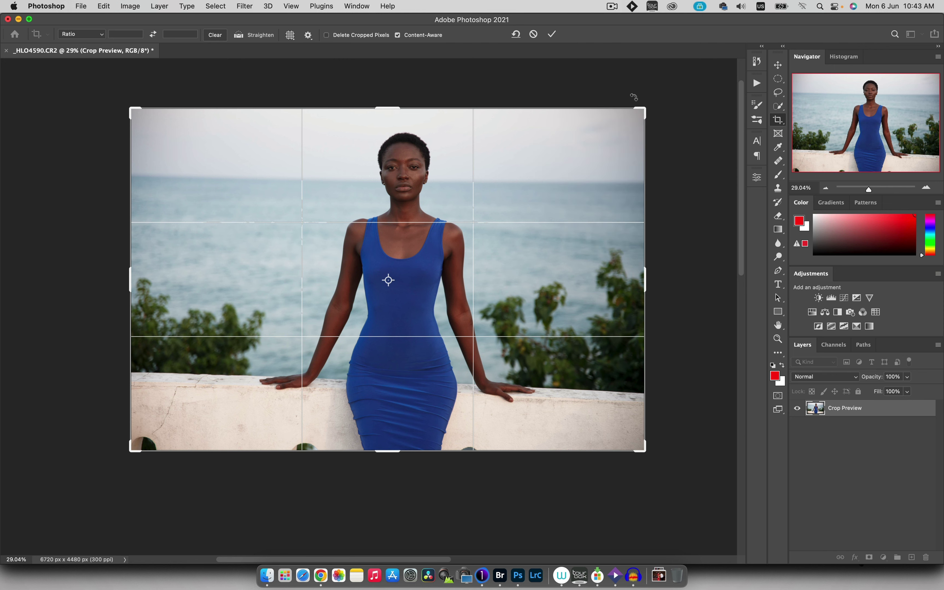
Rotate the photo slightly in the crop frame to level the horizon and apply the crop
mouse_move(633, 96)
mouse_down()
mouse_move(609, 220)
mouse_move(619, 101)
mouse_up()
click(551, 34)
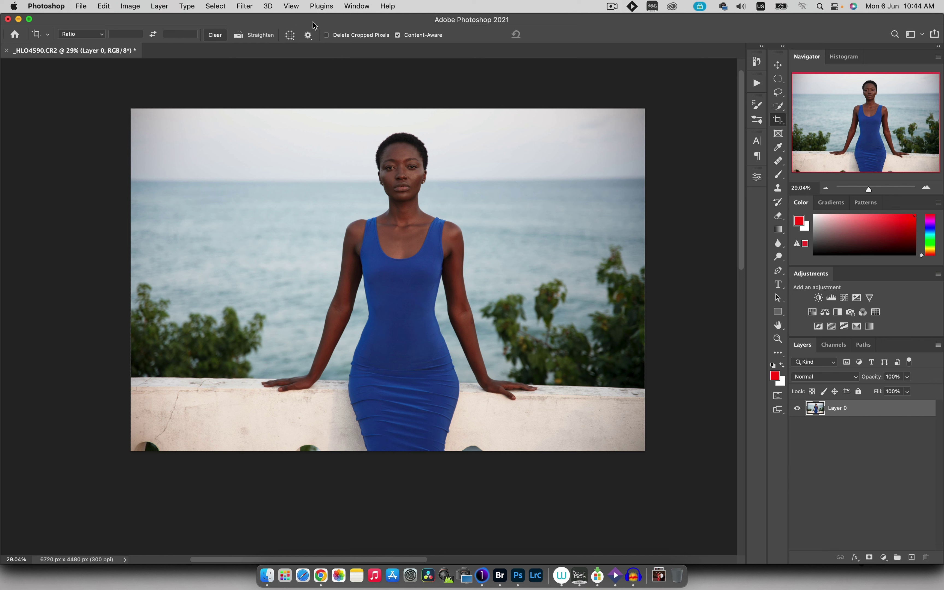
Turn on Delete Cropped Pixels and crop the photo to the 4:5 (8:10) ratio
click(326, 36)
click(90, 36)
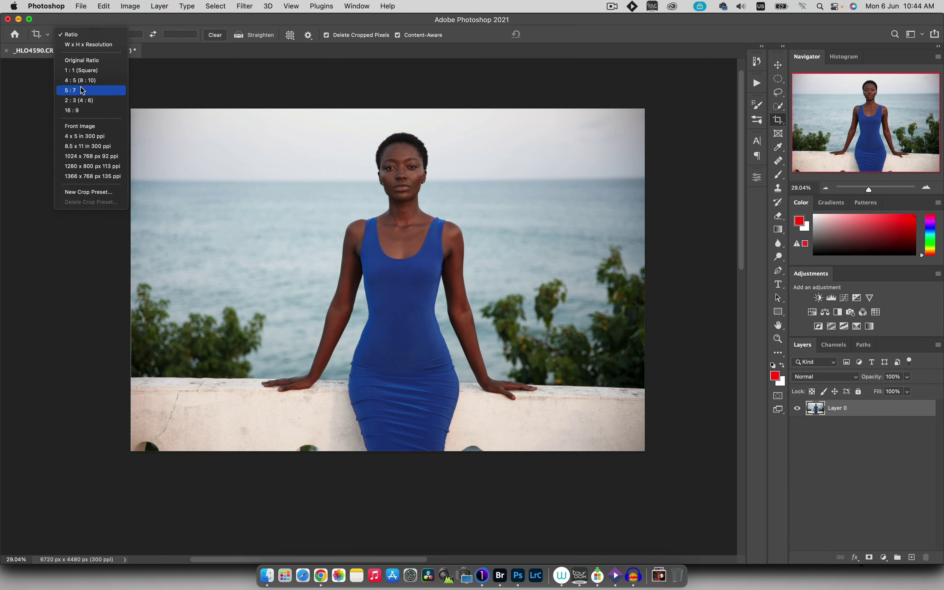
click(78, 80)
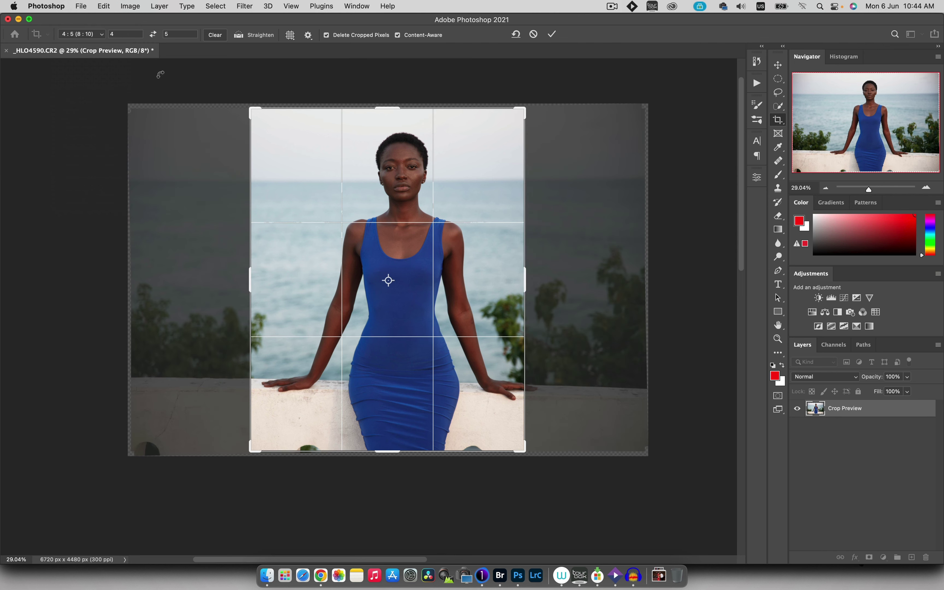
click(551, 35)
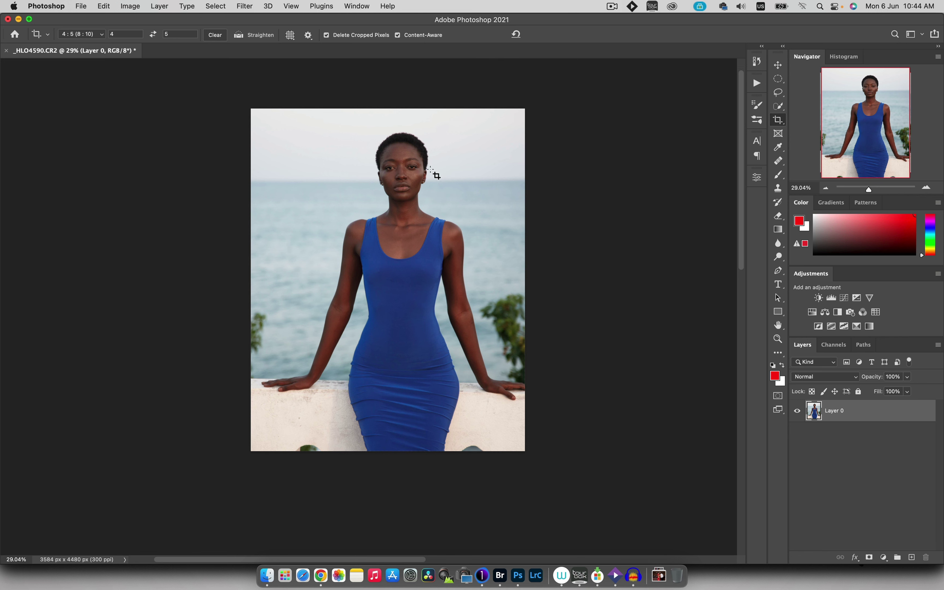
Clear the crop ratio and try to extend the canvas on both sides with a Content-Aware fill, cancelling the fill
click(456, 164)
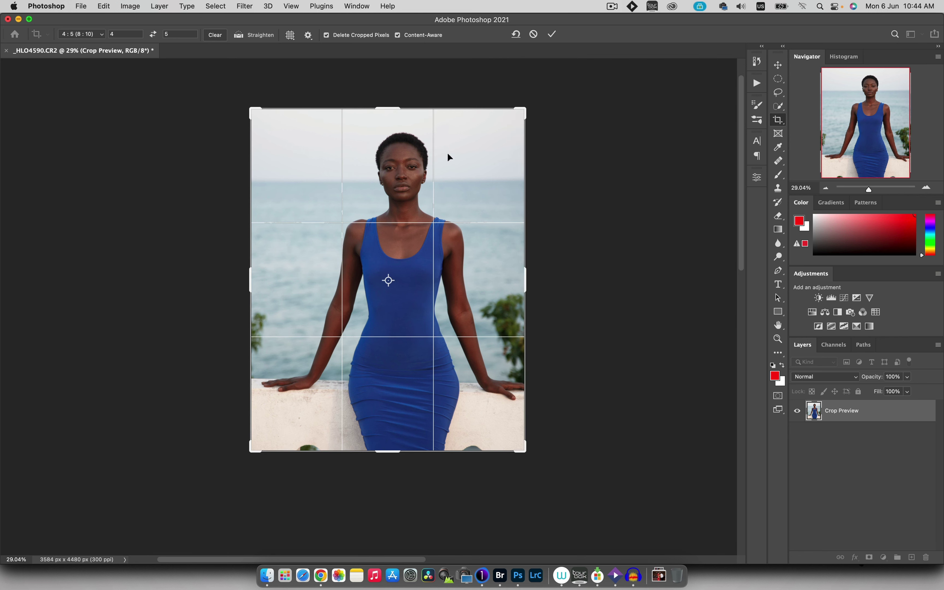
click(214, 35)
drag(529, 275, 599, 276)
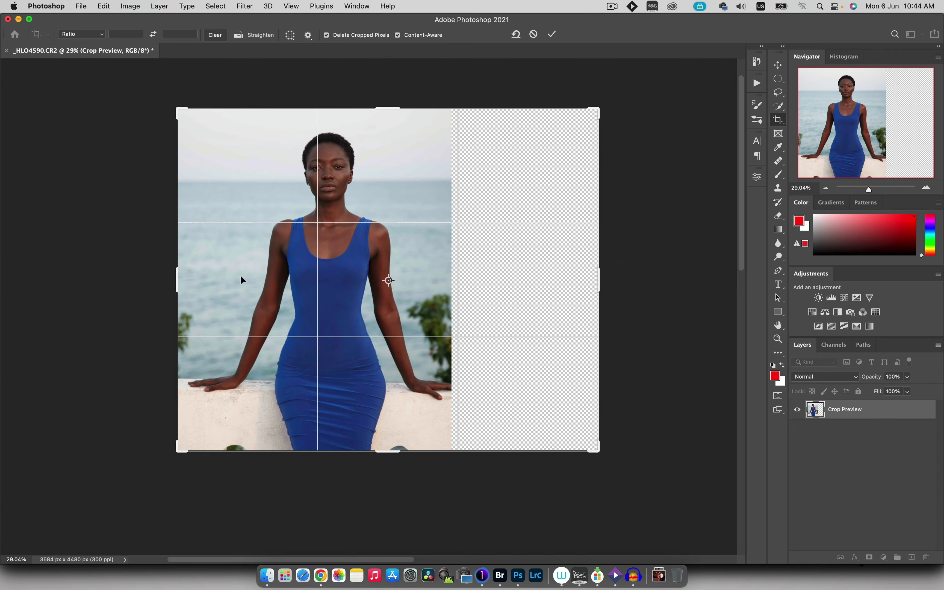
drag(178, 280, 100, 280)
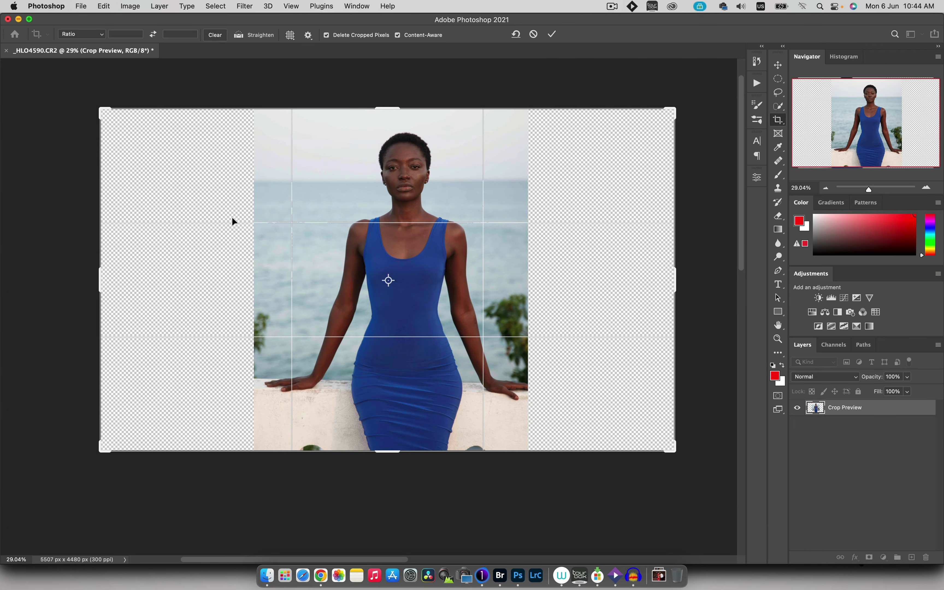
click(553, 35)
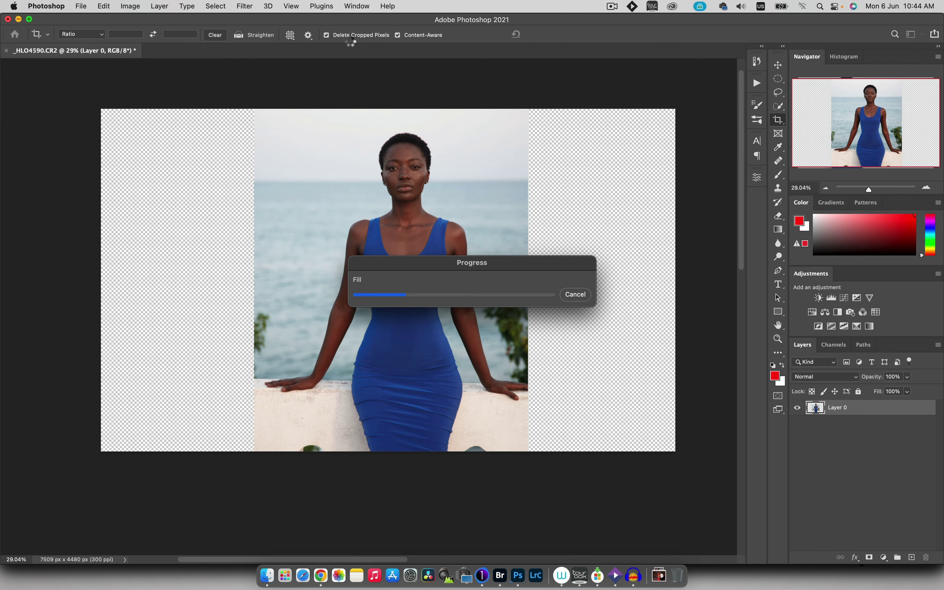
click(575, 293)
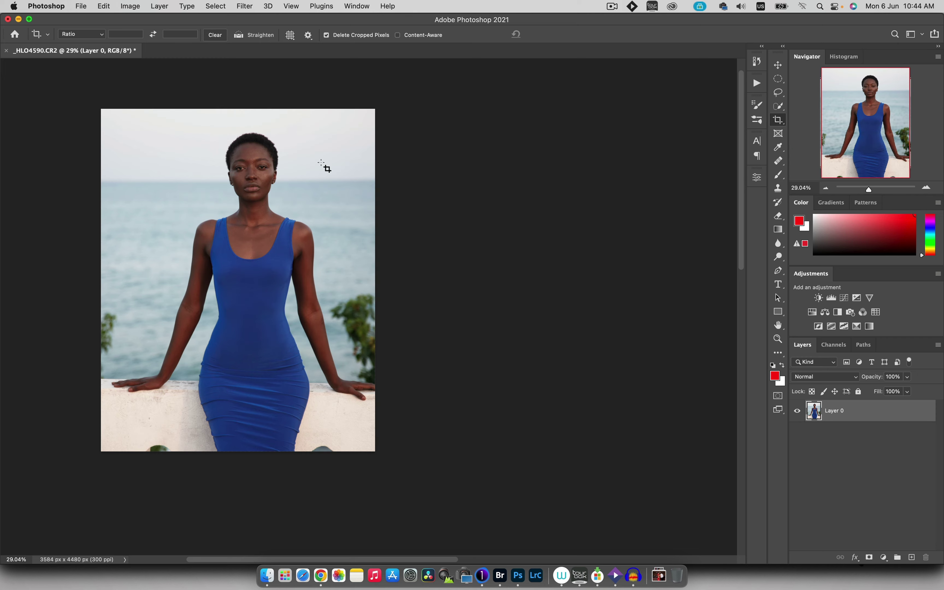
Extend the crop frame beyond both sides of the photo with Content-Aware off and apply it
click(329, 182)
drag(375, 281, 515, 281)
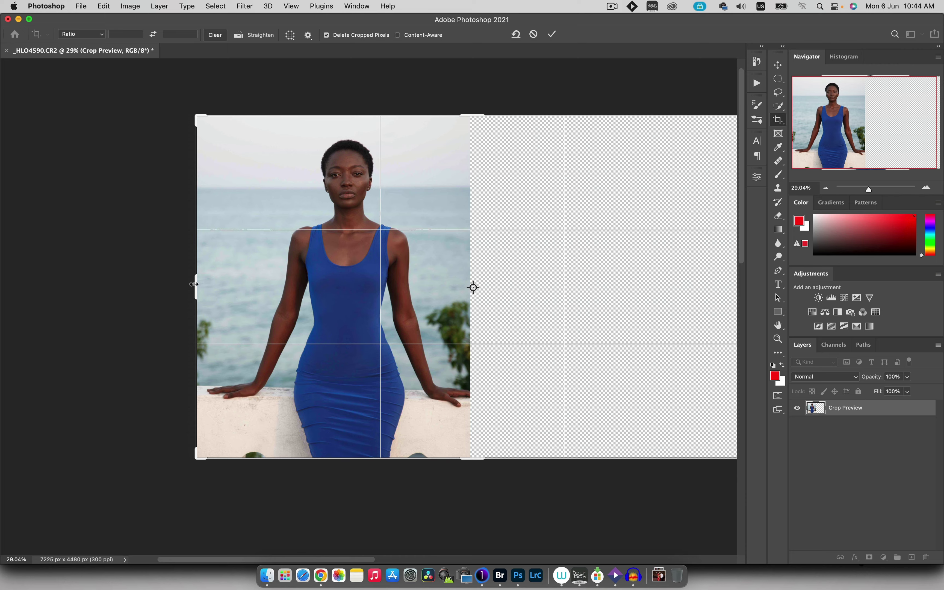
drag(193, 284, 101, 284)
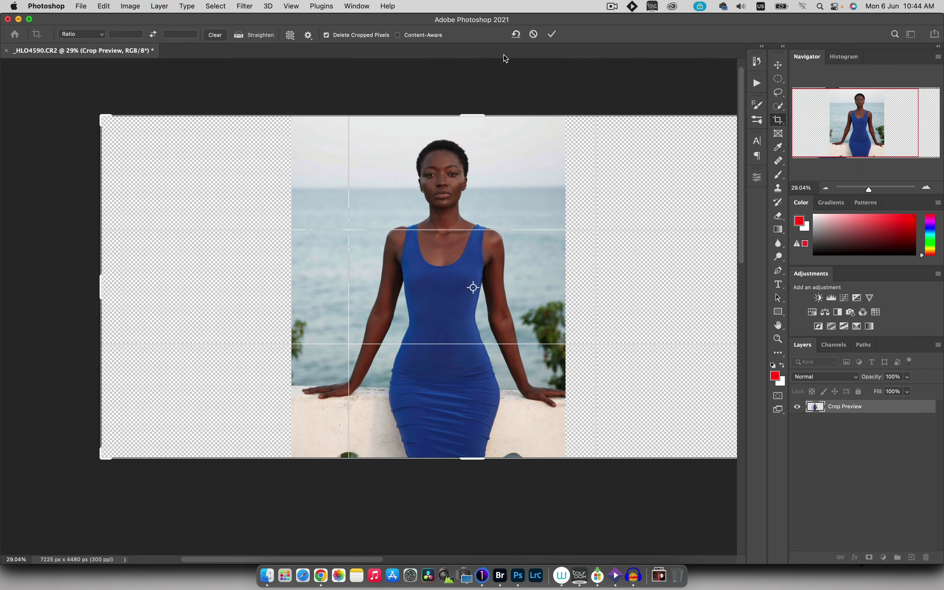
click(550, 36)
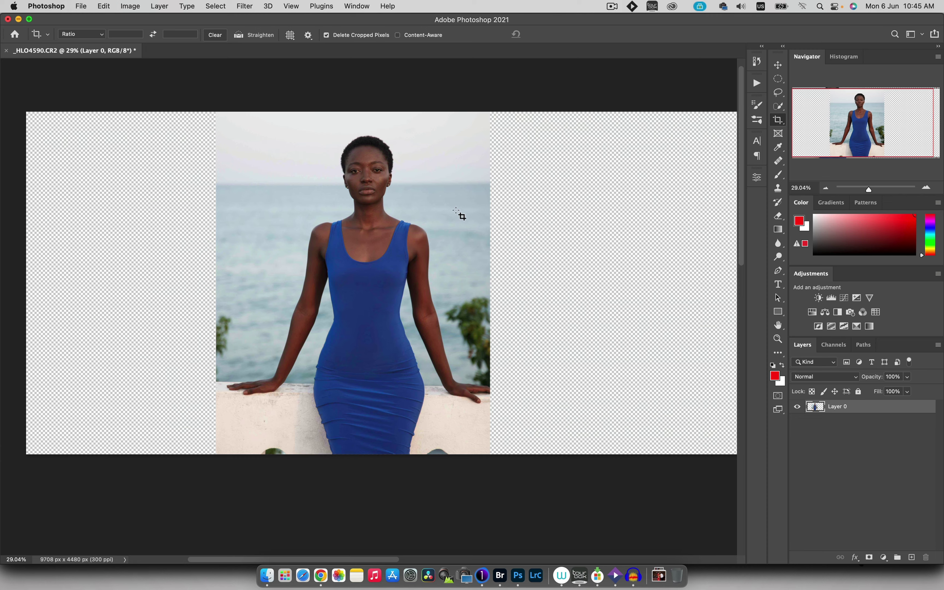
Undo the canvas extension and the 4:5 crop
key(z)
mouse_move(446, 213)
mouse_down()
mouse_move(439, 216)
mouse_move(451, 217)
mouse_up()
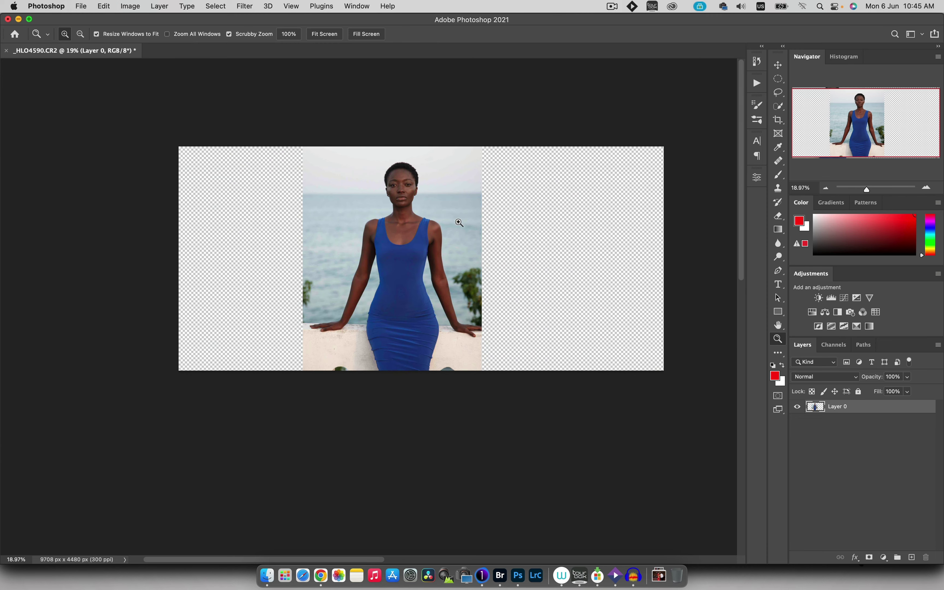
key(super+z)
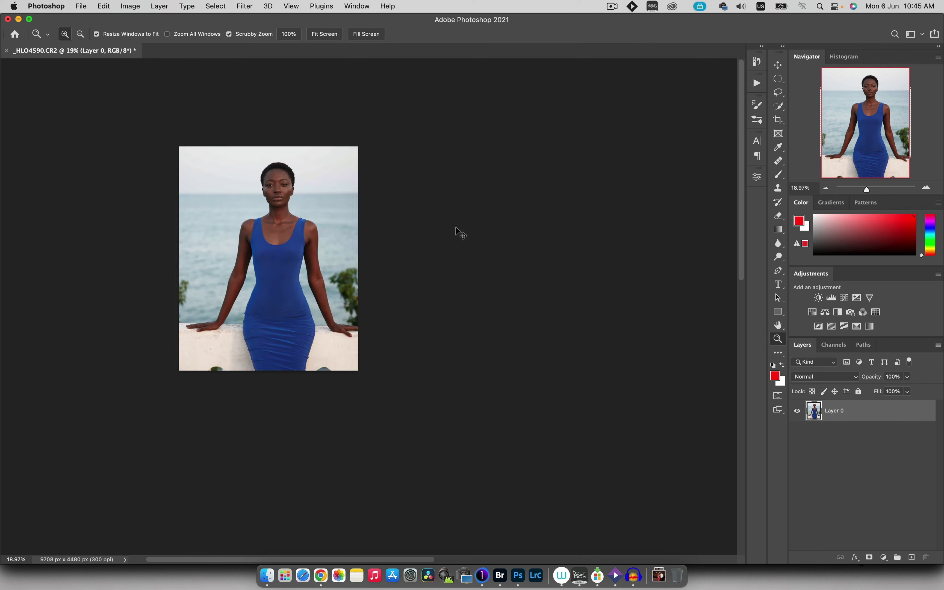
key(super+z)
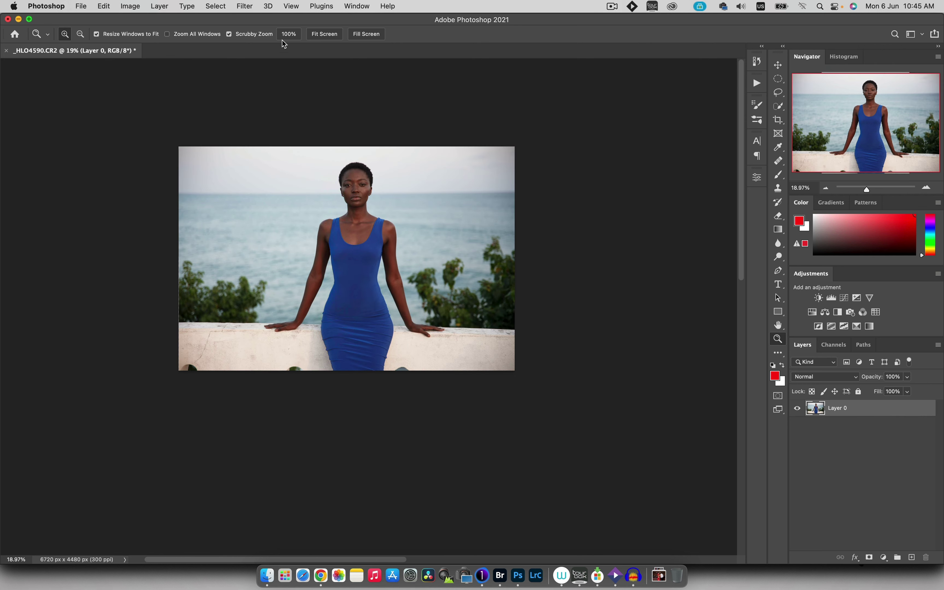
With Delete Cropped Pixels off, narrow the crop frame from both sides around the woman and apply the crop
key(c)
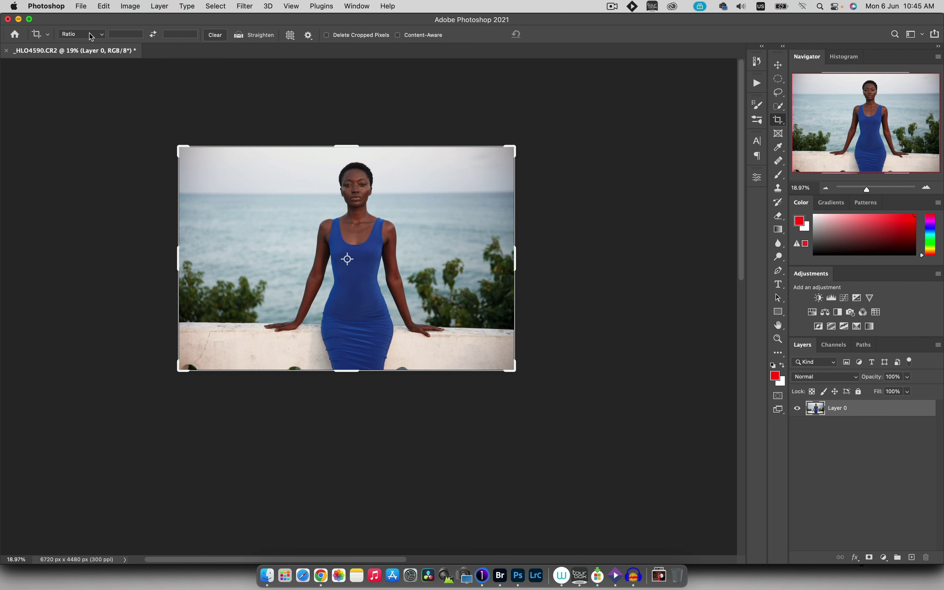
drag(179, 254, 226, 243)
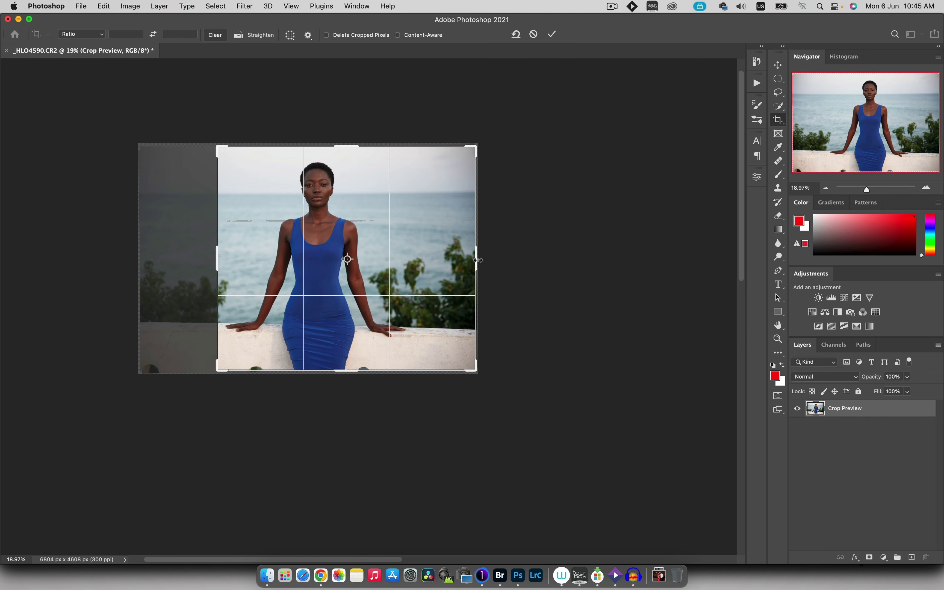
drag(480, 262, 445, 267)
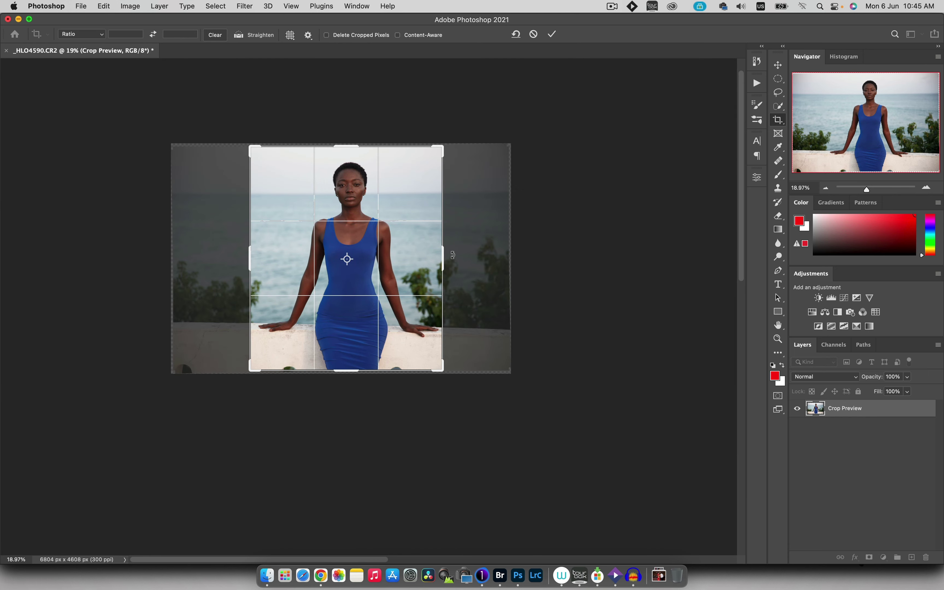
key(Return)
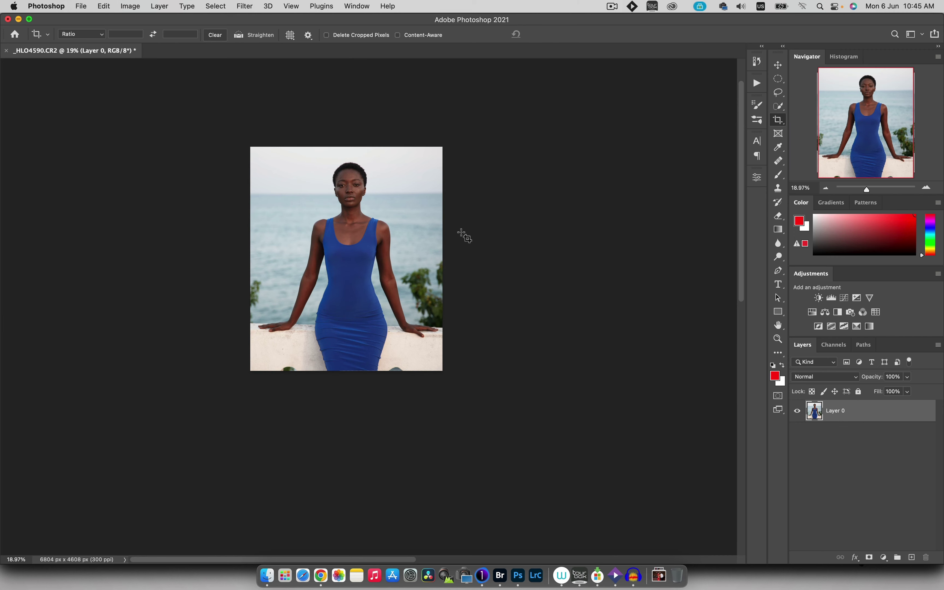
Reopen the crop, widen the frame on both sides to nearly the full photo width, and apply it
click(371, 242)
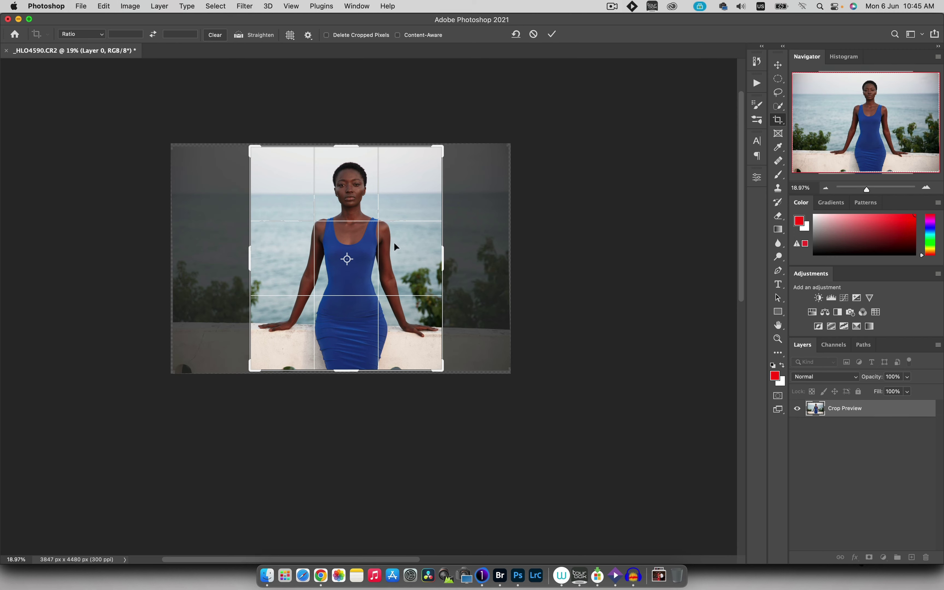
drag(444, 260, 475, 259)
drag(213, 263, 181, 260)
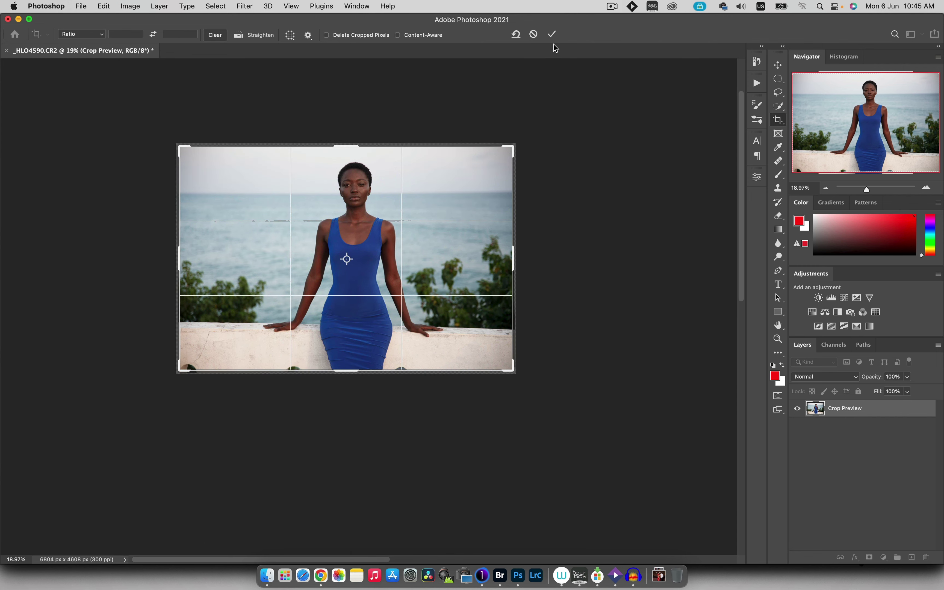
double_click(412, 180)
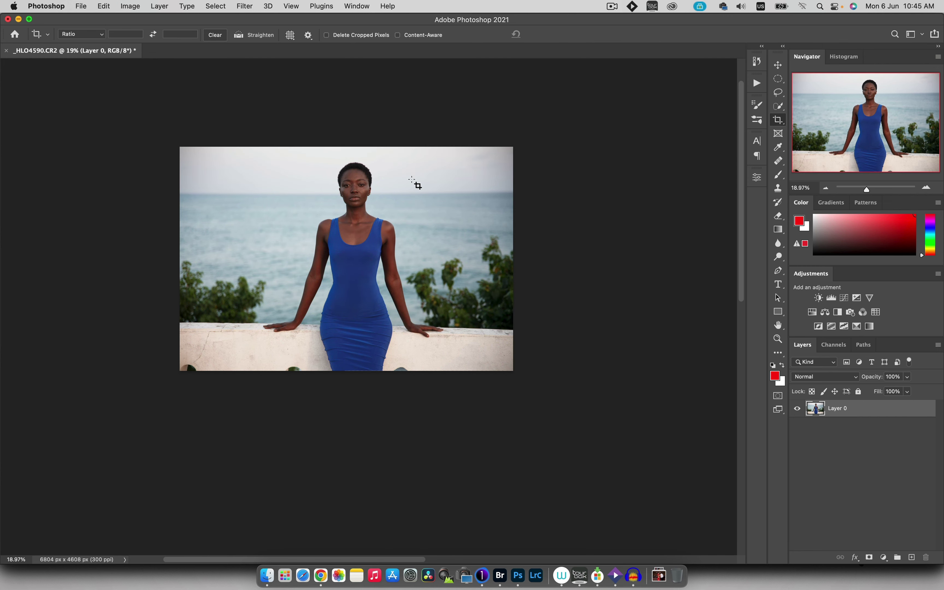
Switch to the Brush tool and add a new empty layer above the photo
key(b)
key(super+0)
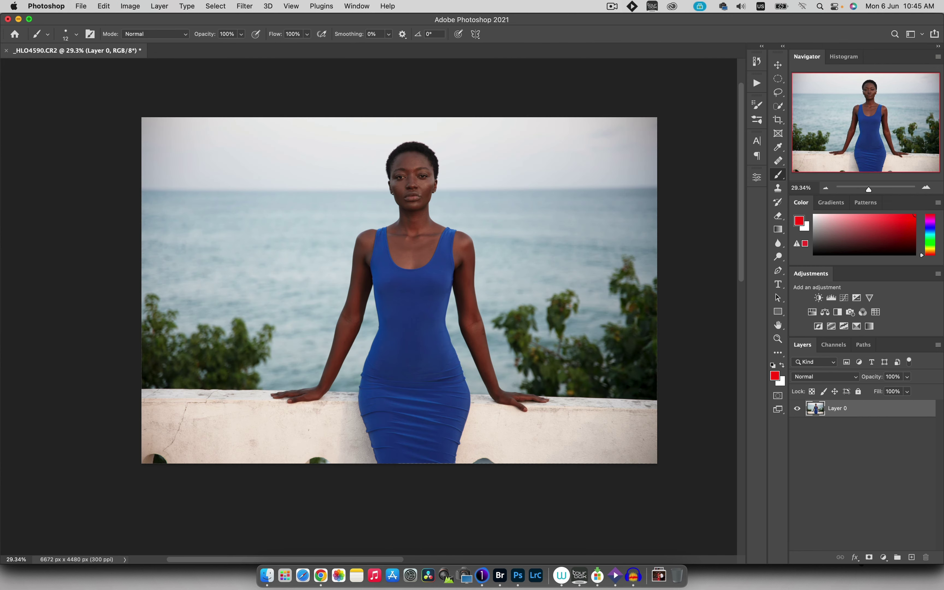
key(z)
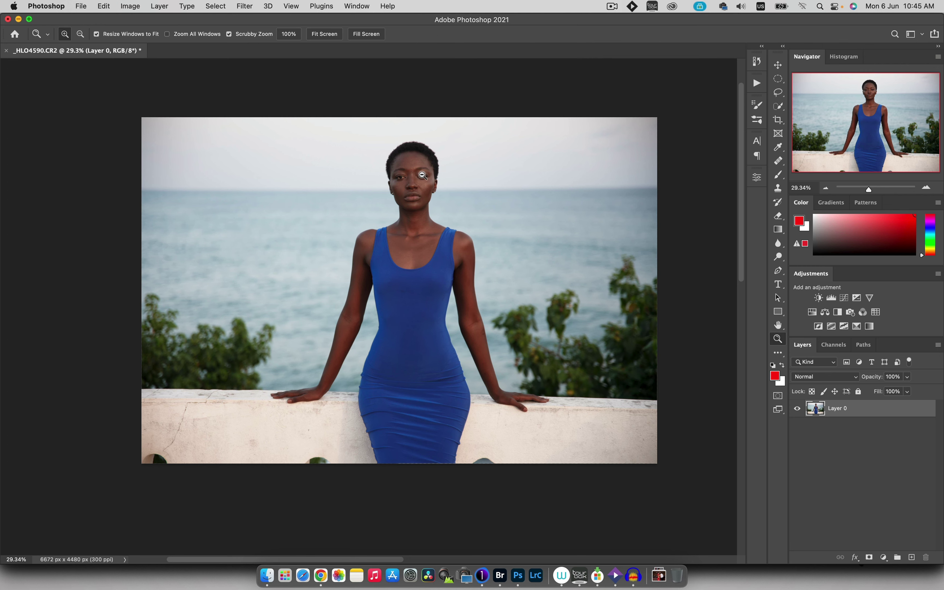
drag(424, 181, 448, 219)
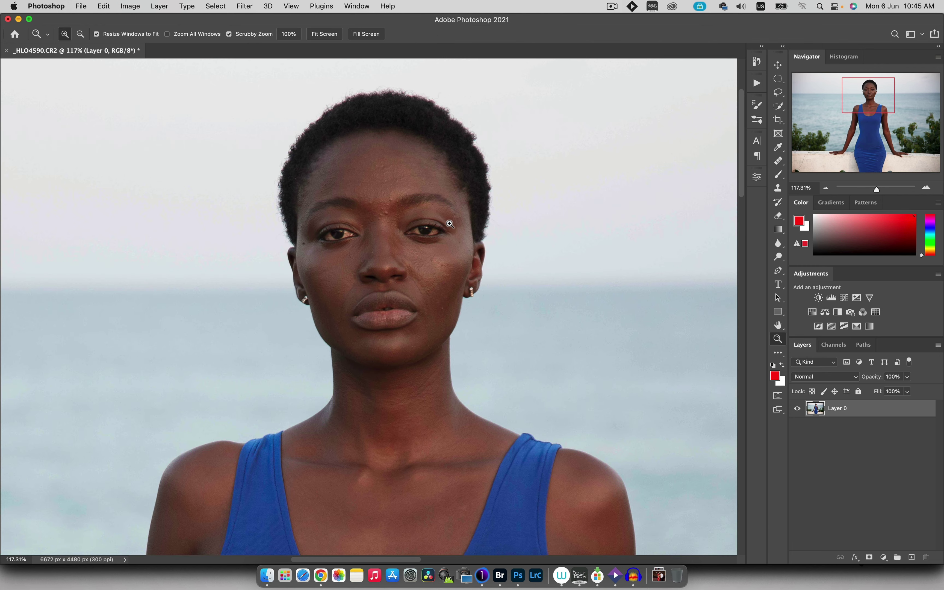
key(b)
key(super+0)
click(911, 558)
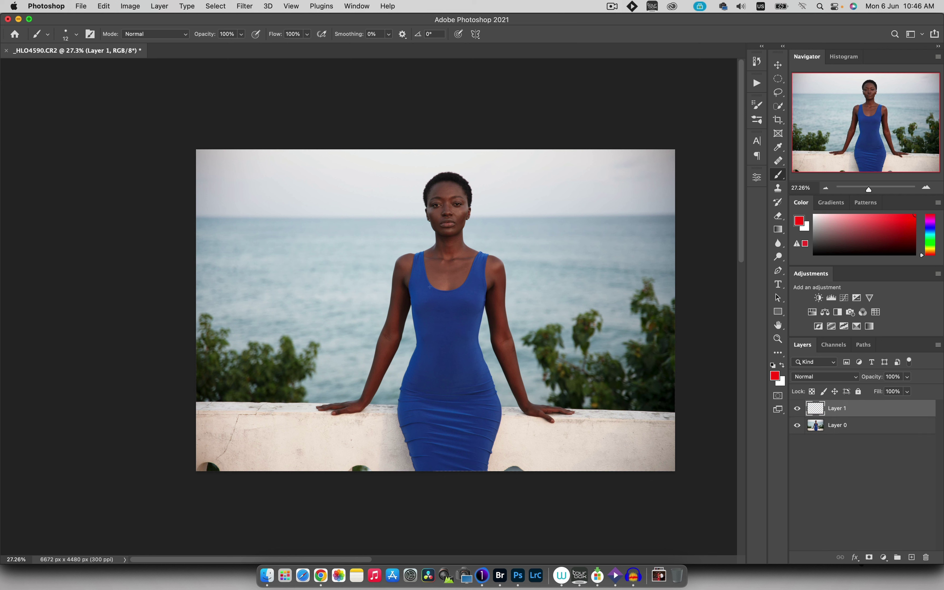
Sample the sea colour near the horizon and set the brush to size 634 with 12% flow
mouse_move(418, 269)
mouse_down()
mouse_move(453, 268)
mouse_move(473, 254)
mouse_up()
alt+click(277, 223)
mouse_move(271, 231)
mouse_down()
mouse_move(258, 104)
mouse_move(261, 195)
mouse_up()
drag(259, 234, 278, 93)
drag(269, 41, 239, 39)
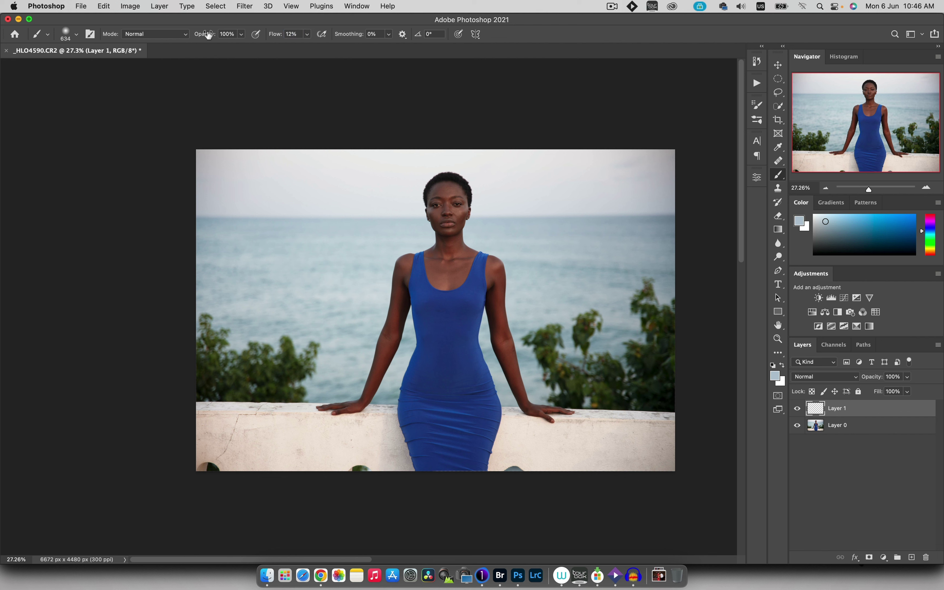
Sample the pale sky colour just above the horizon and set the brush opacity to 50%
mouse_move(207, 35)
mouse_down()
mouse_move(173, 35)
mouse_move(214, 38)
mouse_up()
alt+click(212, 207)
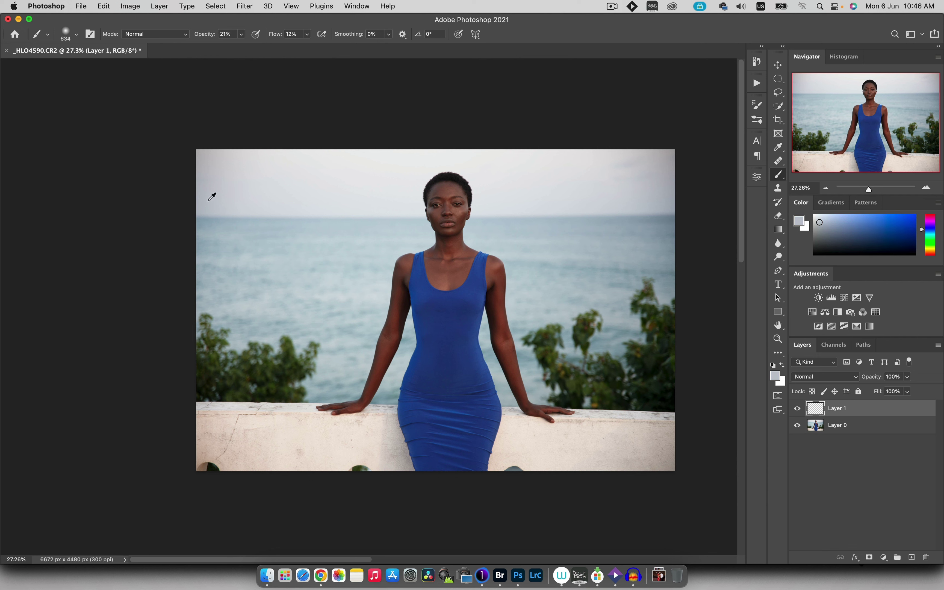
alt+click(213, 201)
drag(205, 36, 221, 34)
Paint soft haze over the horizon on both sides of the woman, resampling nearby sky and sea colours along the way
alt+click(257, 210)
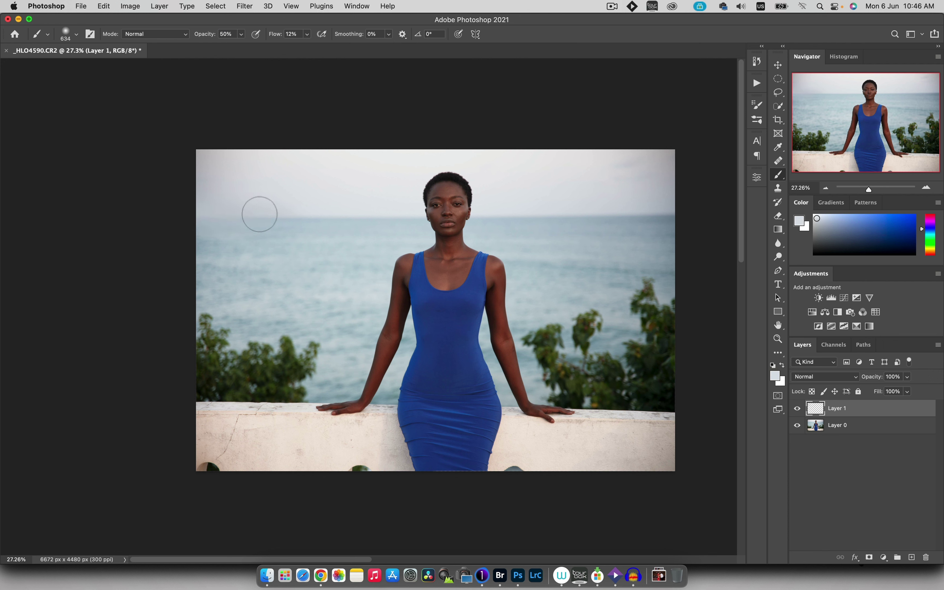
alt+click(336, 210)
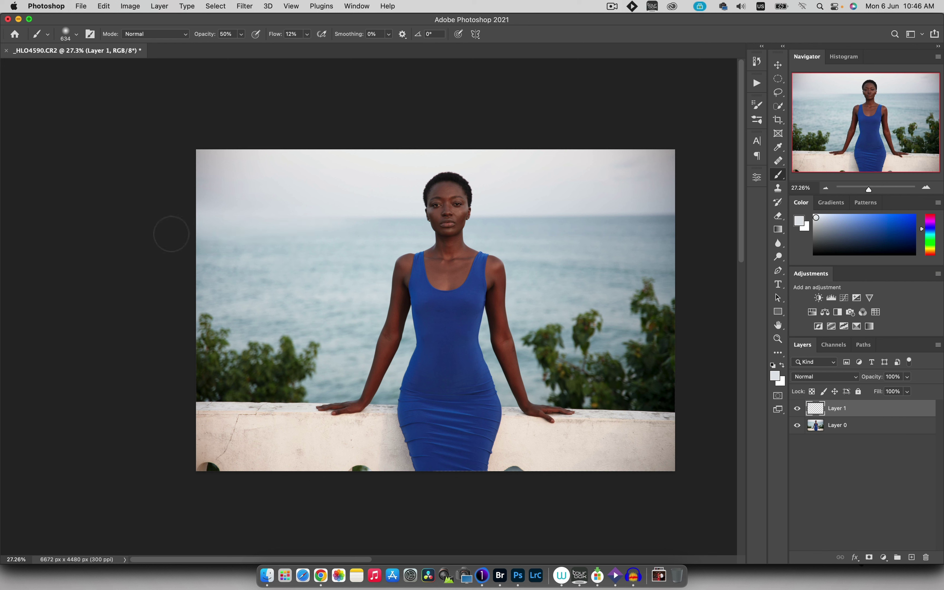
alt+click(317, 236)
alt+click(390, 208)
alt+click(485, 205)
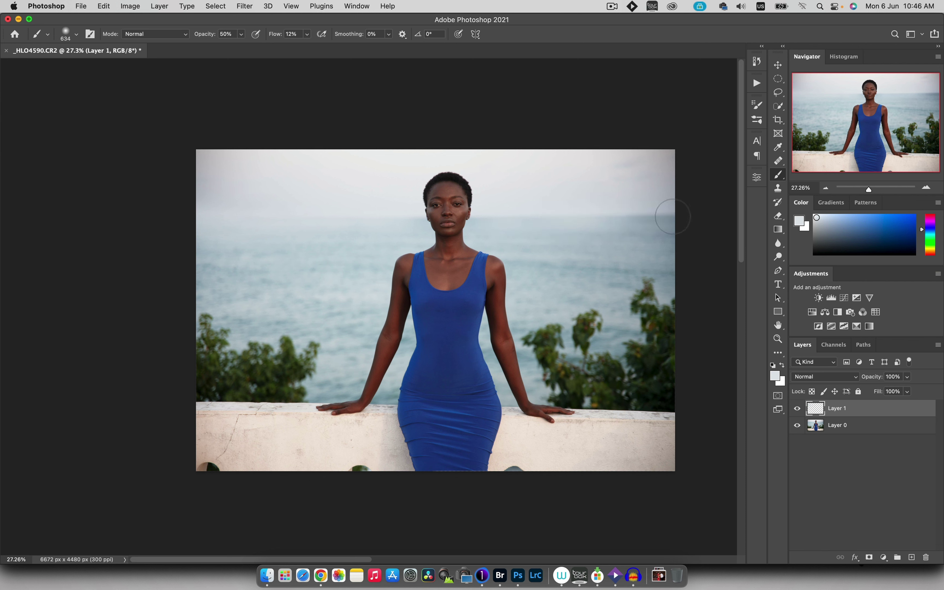
alt+click(599, 216)
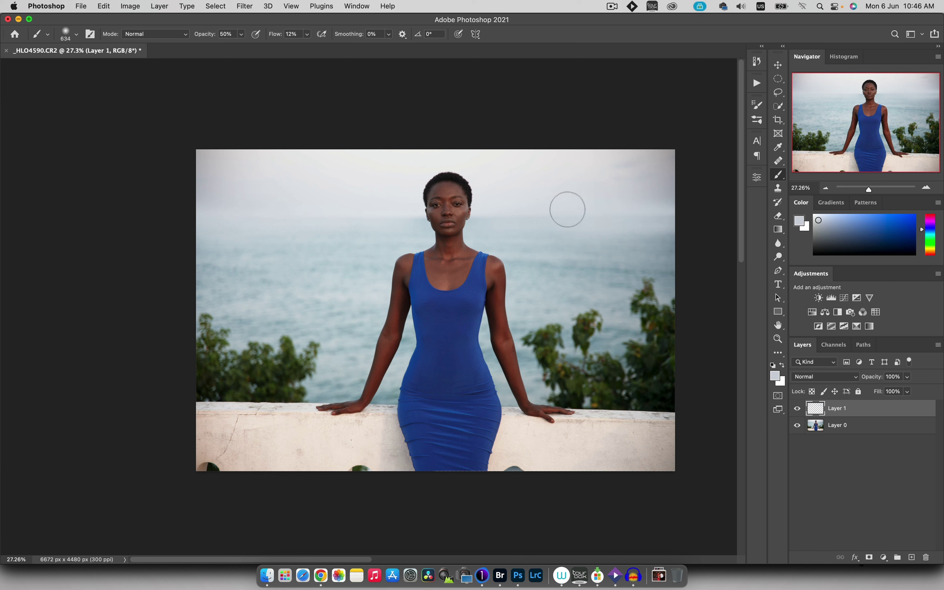
alt+click(316, 220)
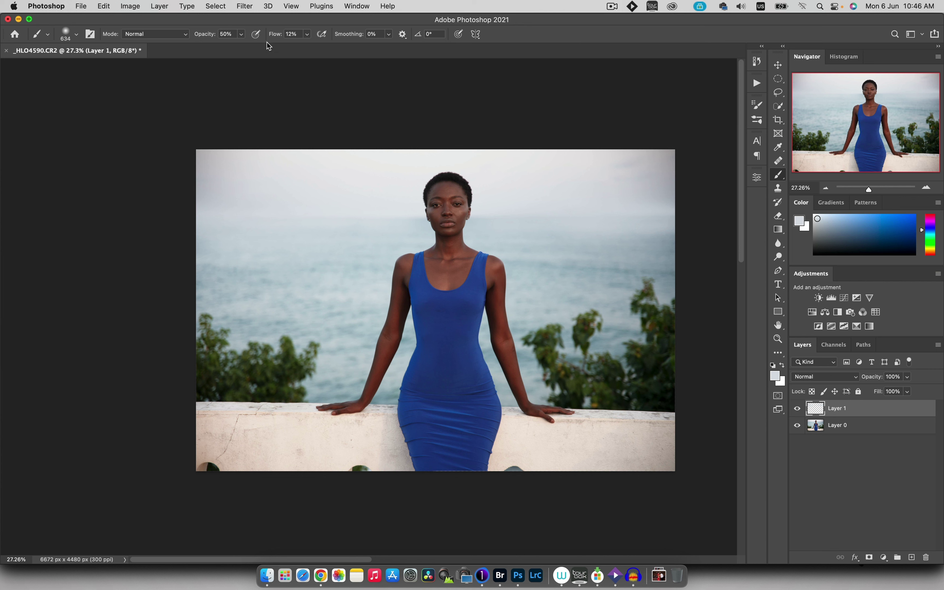
Set brush flow and opacity to 100%, sample the dress's blue, and paint size 419 strokes over the horizon on both sides of the woman
drag(276, 36, 377, 26)
drag(209, 36, 305, 39)
alt+click(437, 314)
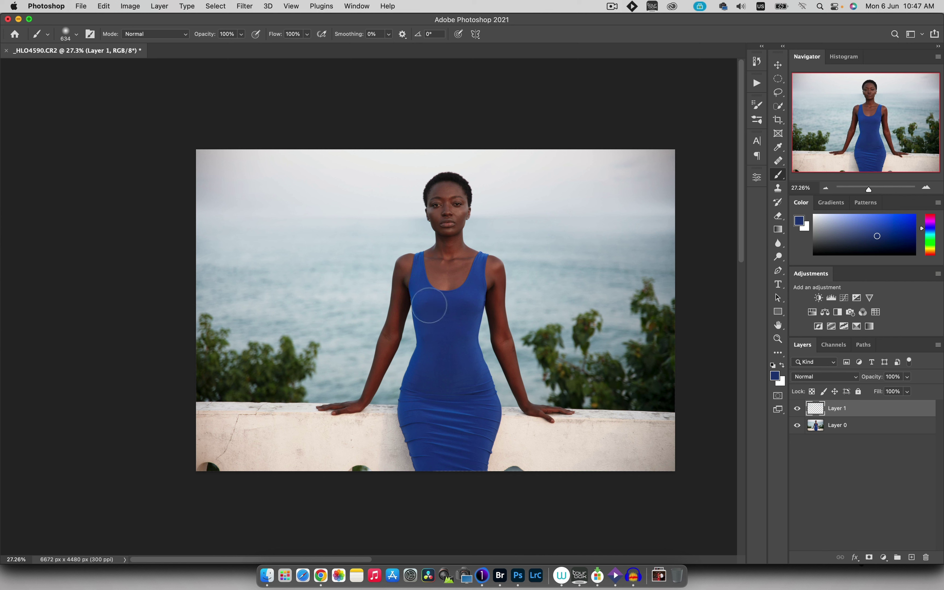
ctrl+alt+drag(316, 259, 300, 259)
drag(241, 213, 383, 212)
mouse_move(508, 202)
mouse_down()
mouse_move(516, 234)
mouse_move(603, 231)
mouse_up()
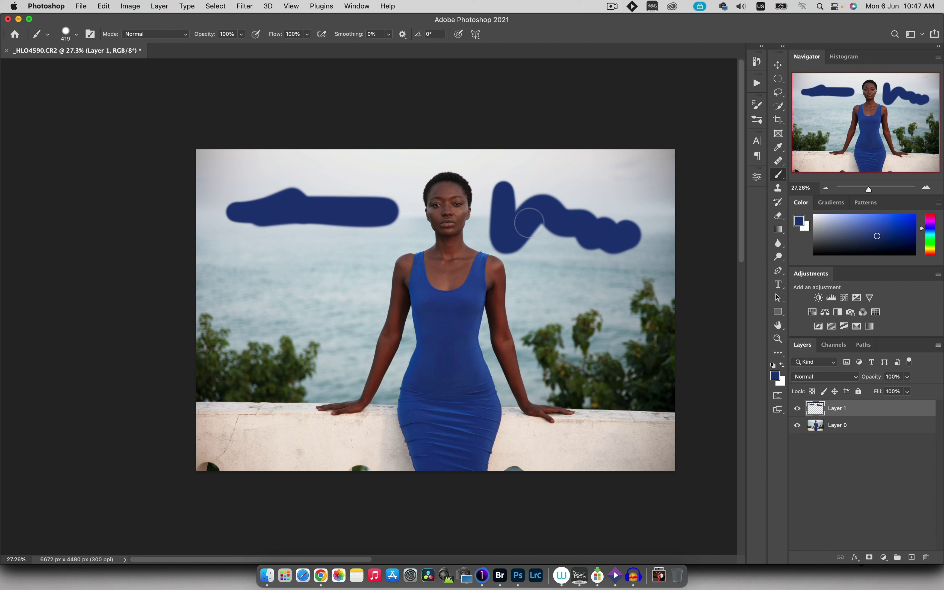
Delete the layer with the blue strokes and choose the Spot Healing Brush tool for the woman's face
key(BackSpace)
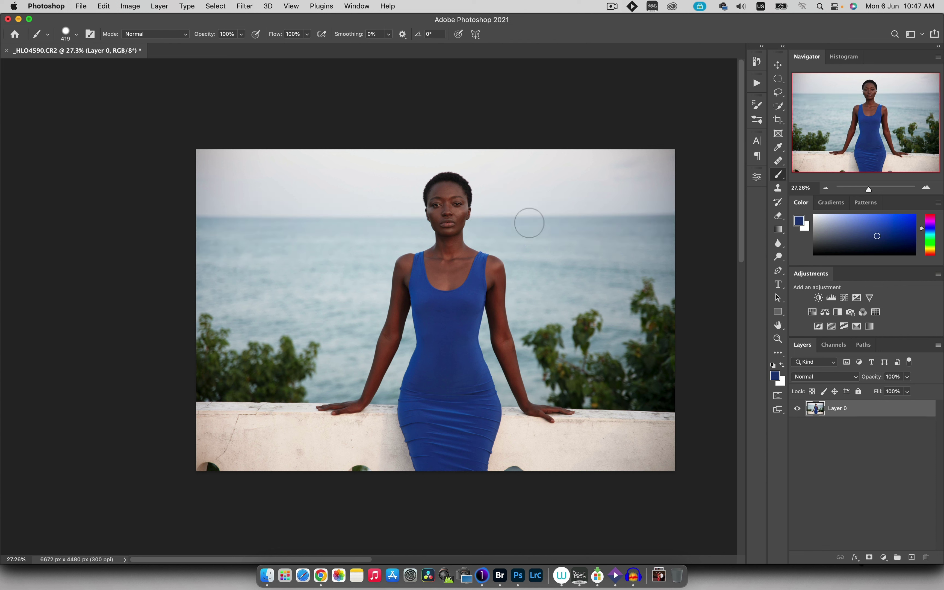
key(z)
drag(444, 195, 521, 194)
click(788, 164)
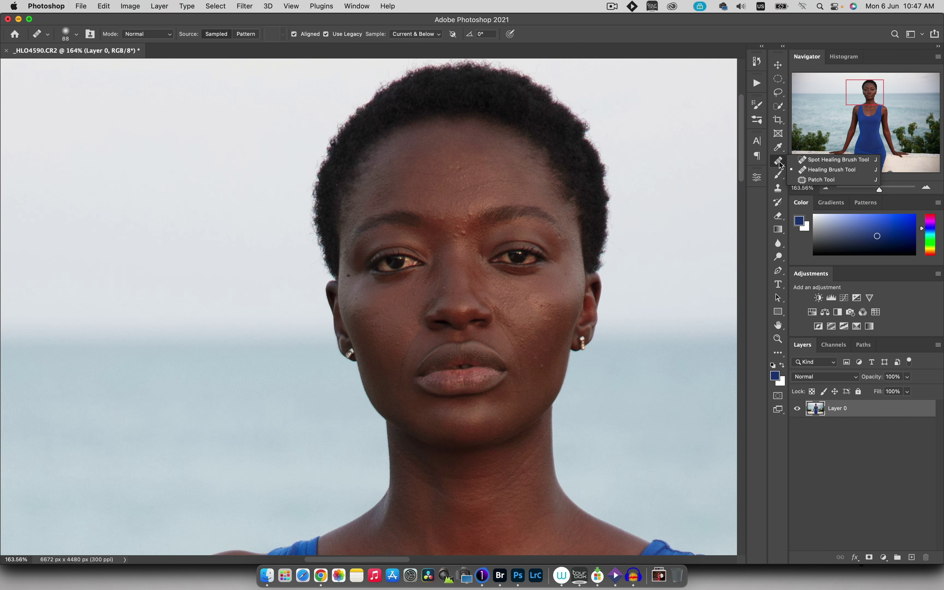
click(835, 159)
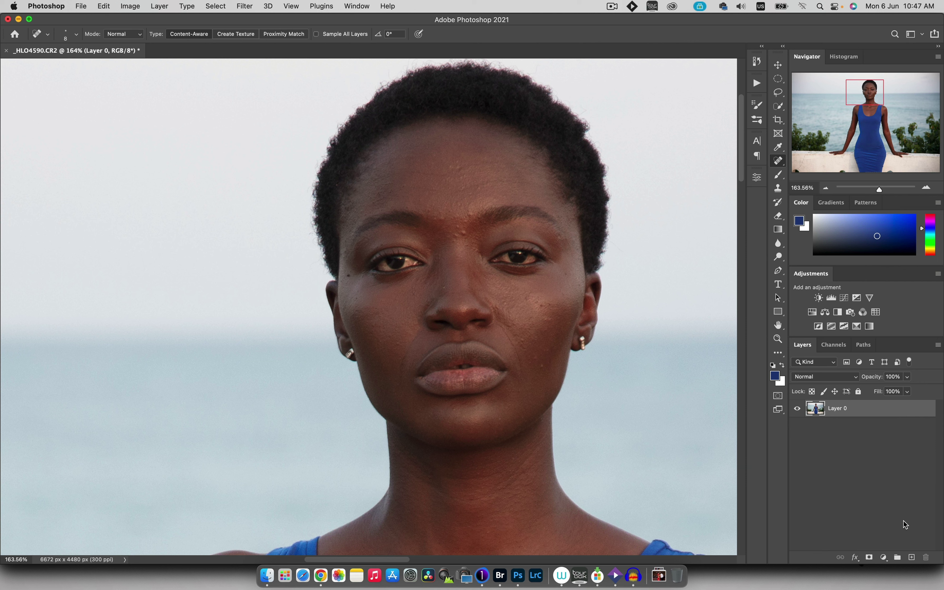
Add a new layer above the photo and name it Healing
click(912, 558)
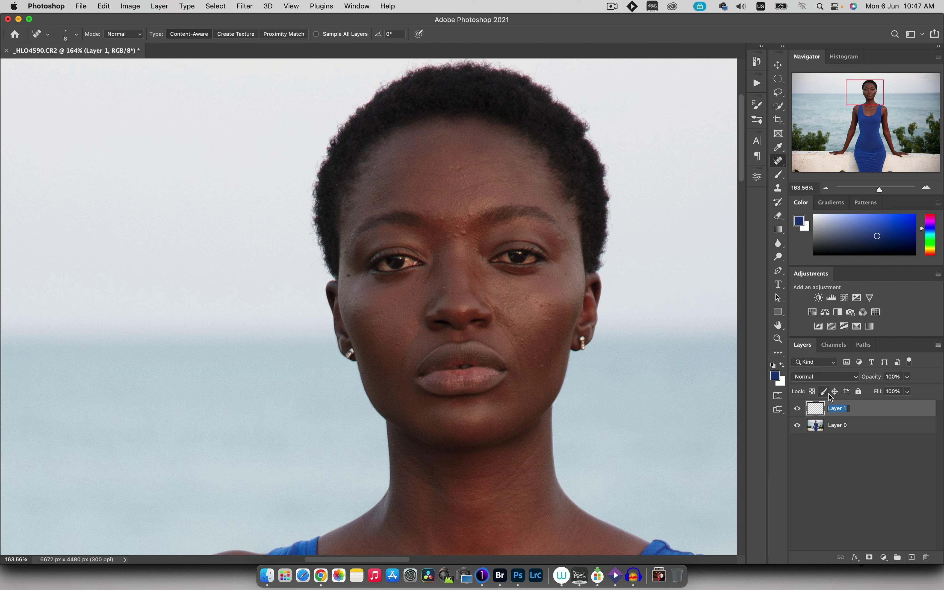
text(Healing)
key(Return)
Spot-heal the dark mole beside the eye on the Healing layer and compare the face with that layer hidden and shown
key(z)
mouse_move(337, 273)
mouse_down()
mouse_move(394, 261)
mouse_move(525, 276)
mouse_up()
click(797, 409)
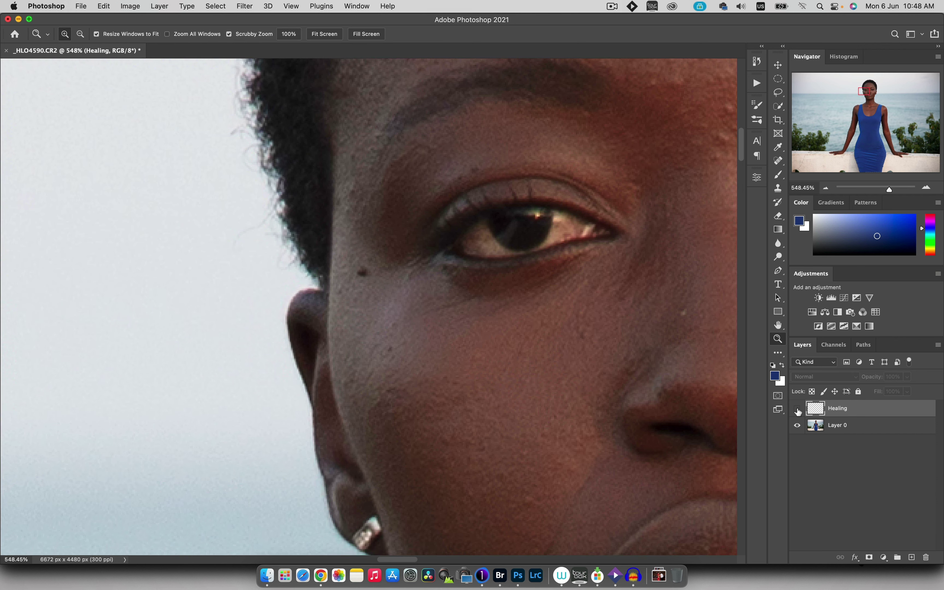
click(797, 409)
click(797, 408)
click(797, 409)
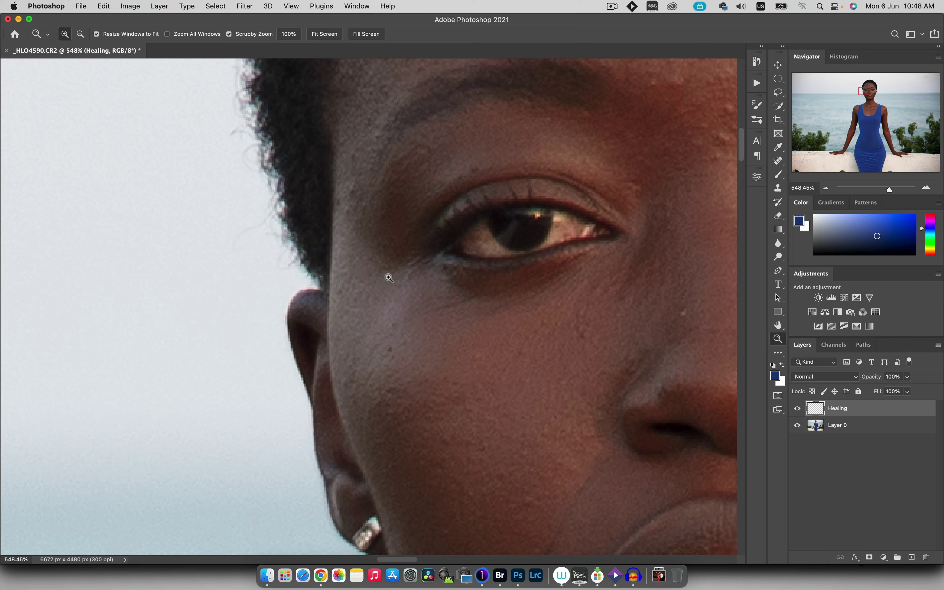
drag(372, 278, 421, 233)
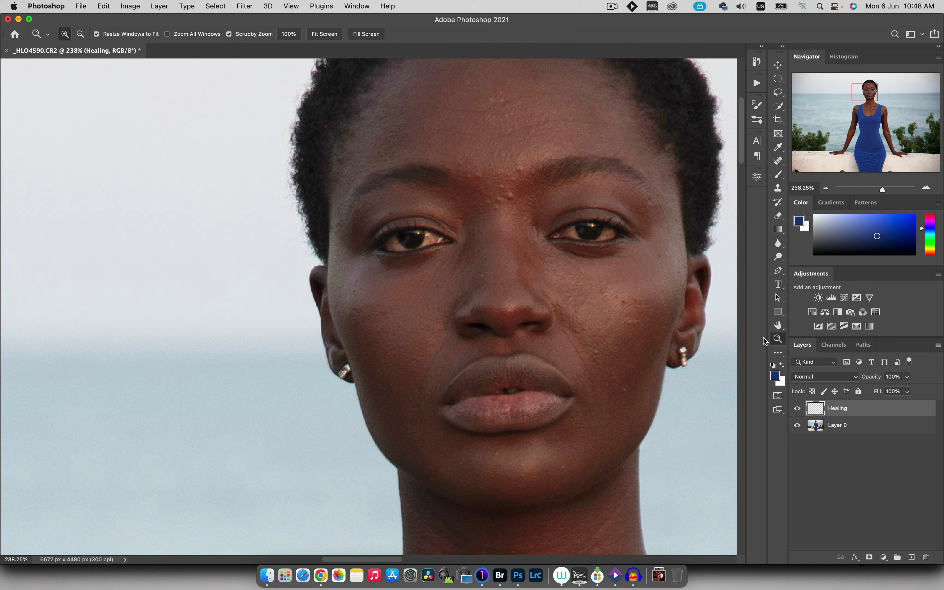
Heal the mole beside the eye with a size 12 Healing Brush sampled from the skin below it, and compare before and after
click(778, 160)
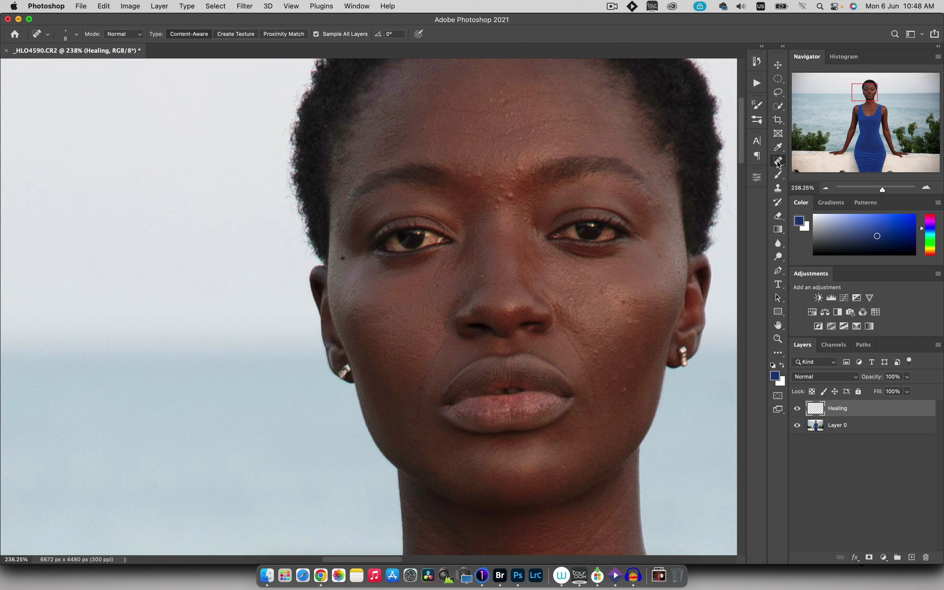
click(809, 172)
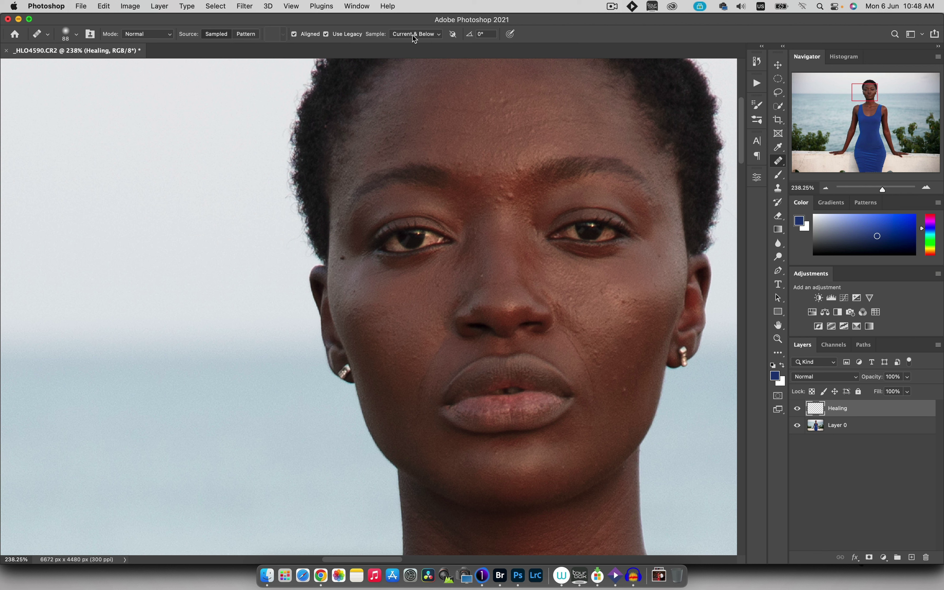
key(z)
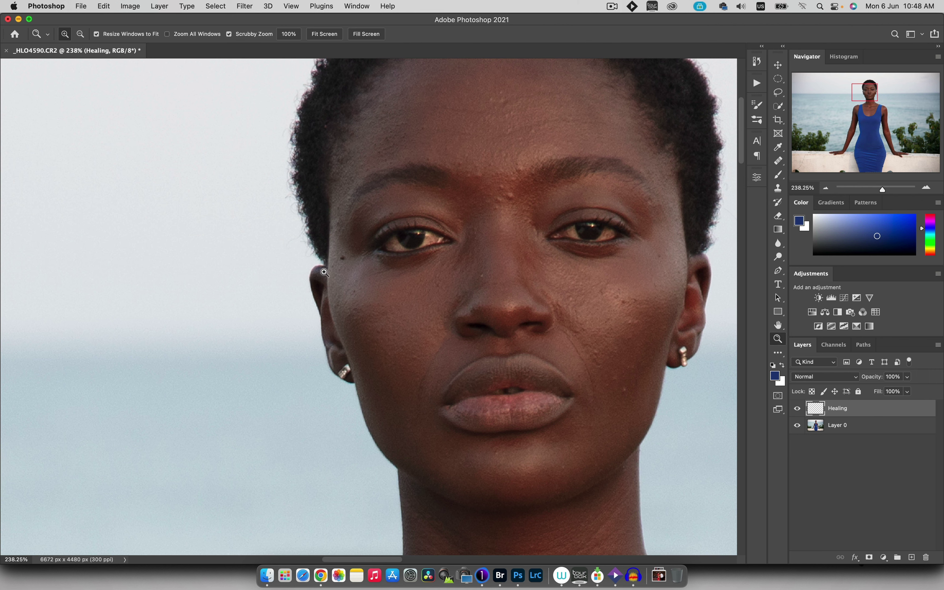
drag(346, 263, 377, 258)
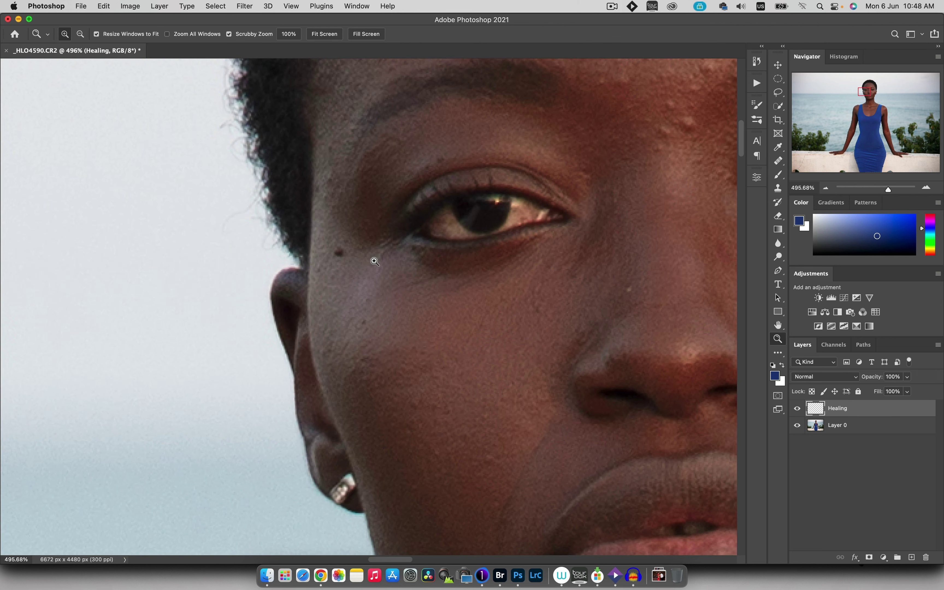
key(j)
mouse_move(301, 246)
mouse_down()
mouse_move(212, 246)
mouse_move(303, 246)
mouse_up()
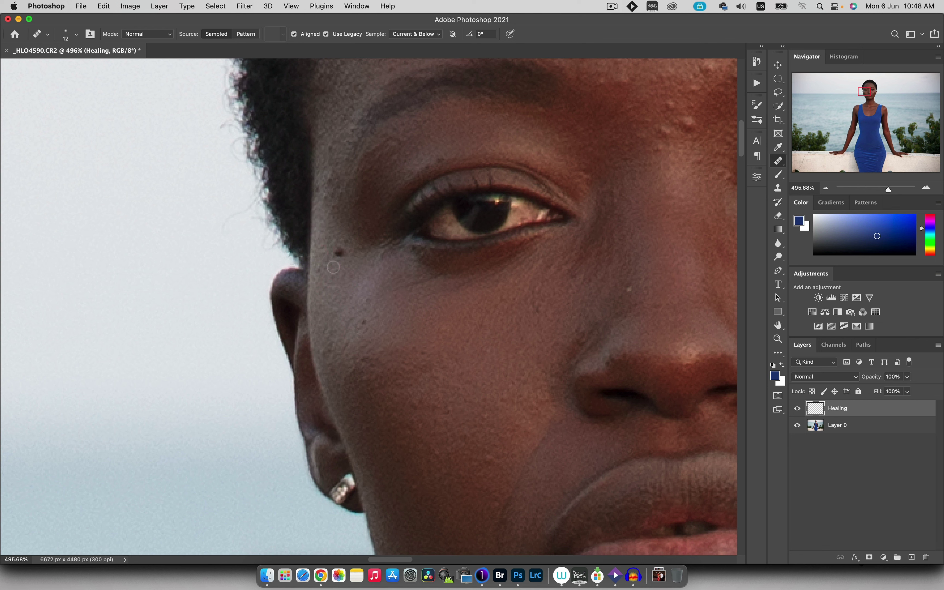
alt+click(330, 272)
click(338, 253)
click(797, 408)
click(797, 408)
Try healing the small blemishes on the nose and between the eyebrows with the Healing Brush, sampling cheek skin
key(z)
drag(464, 215, 414, 225)
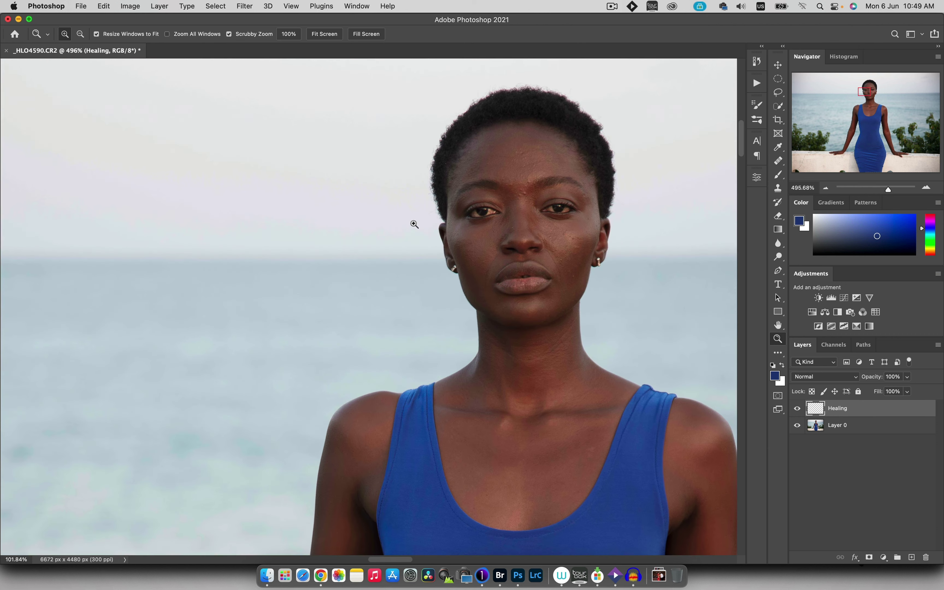
drag(508, 195, 552, 194)
key(j)
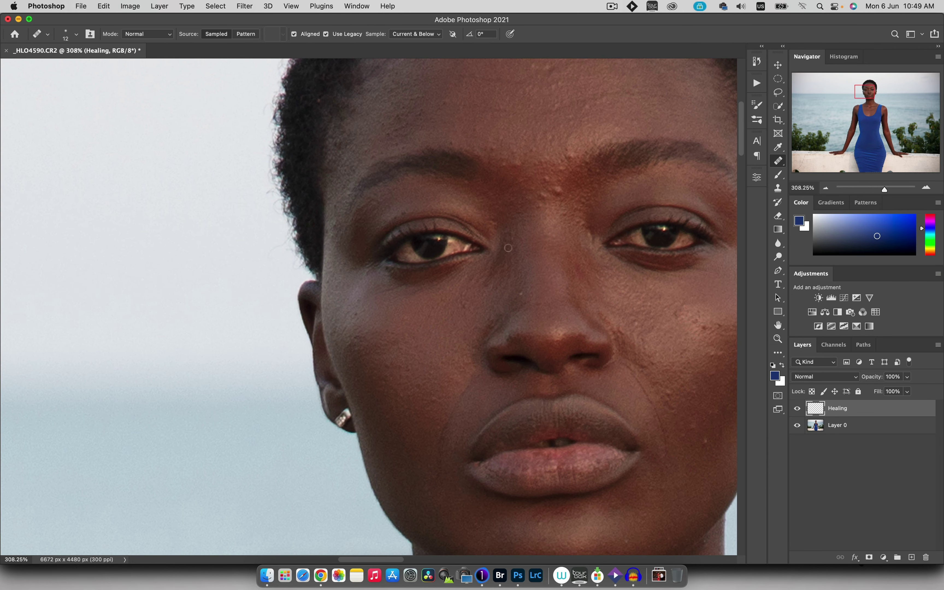
click(521, 293)
alt+click(355, 311)
drag(538, 197, 538, 206)
Choose the Patch tool and duplicate Layer 0 for patching
right_click(777, 161)
click(821, 180)
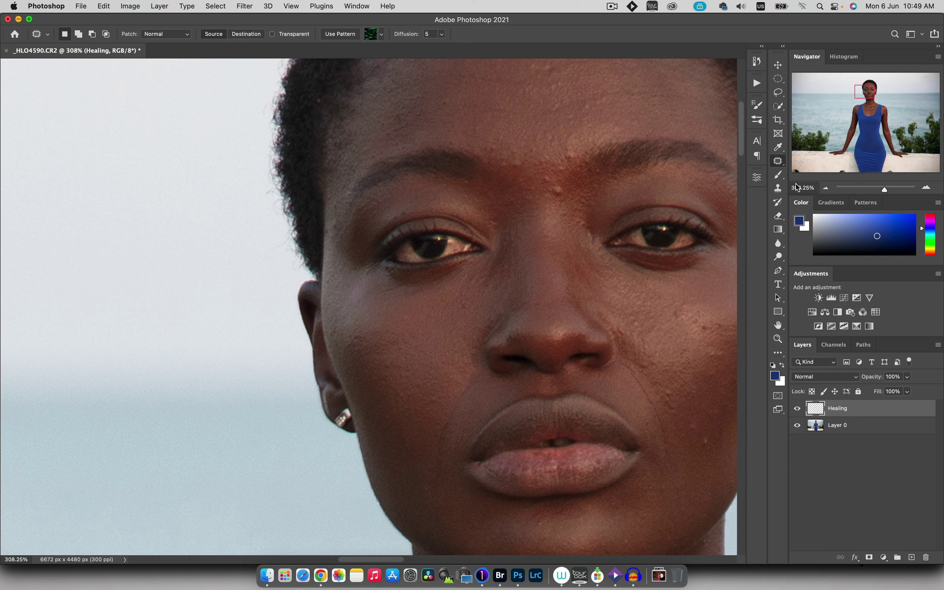
drag(556, 209, 432, 147)
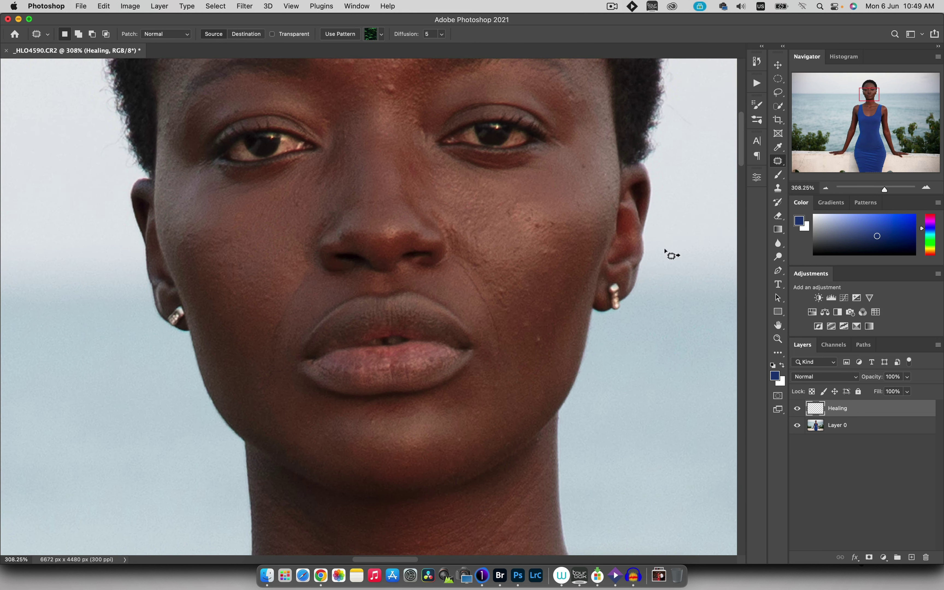
click(839, 429)
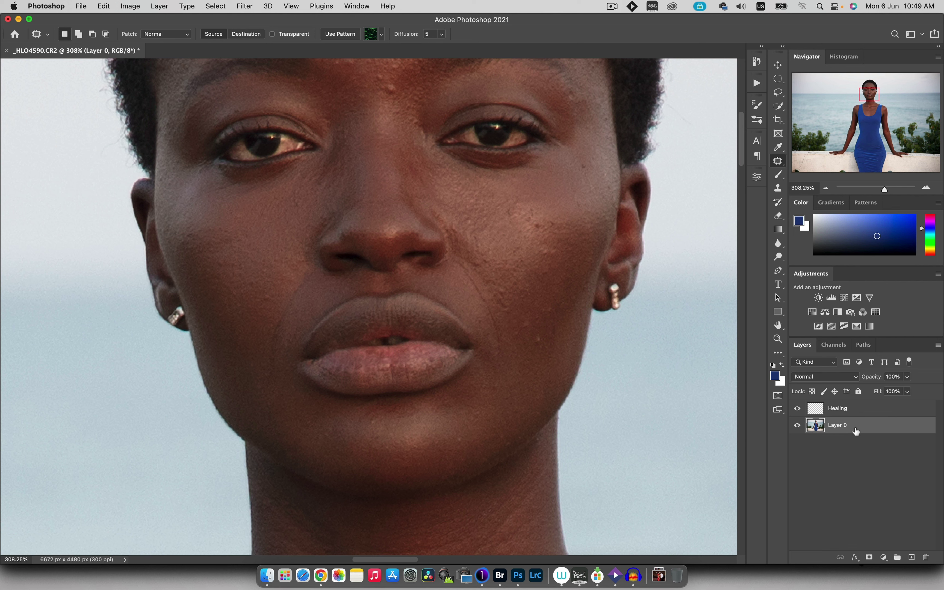
key(super+j)
key(super+z)
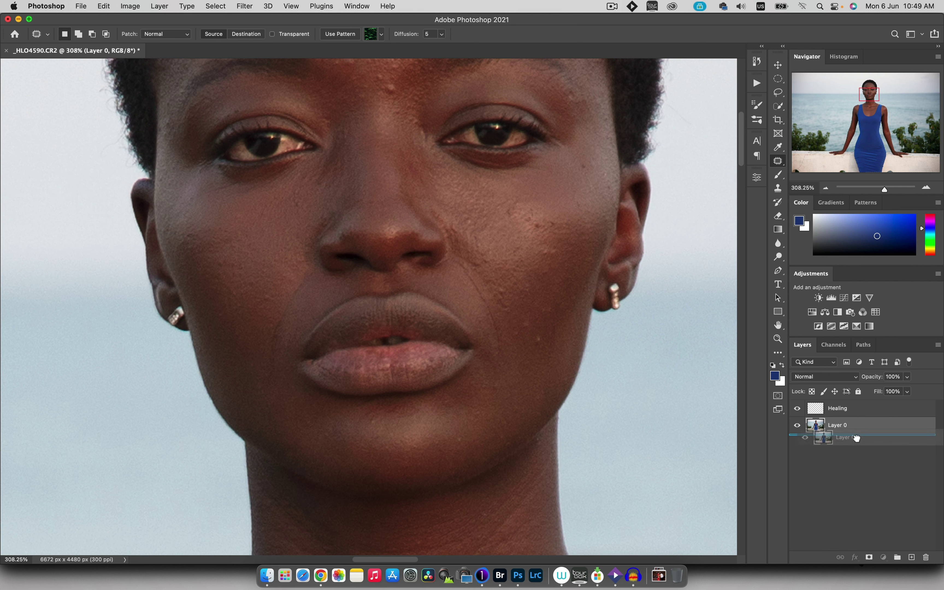
drag(864, 429, 911, 557)
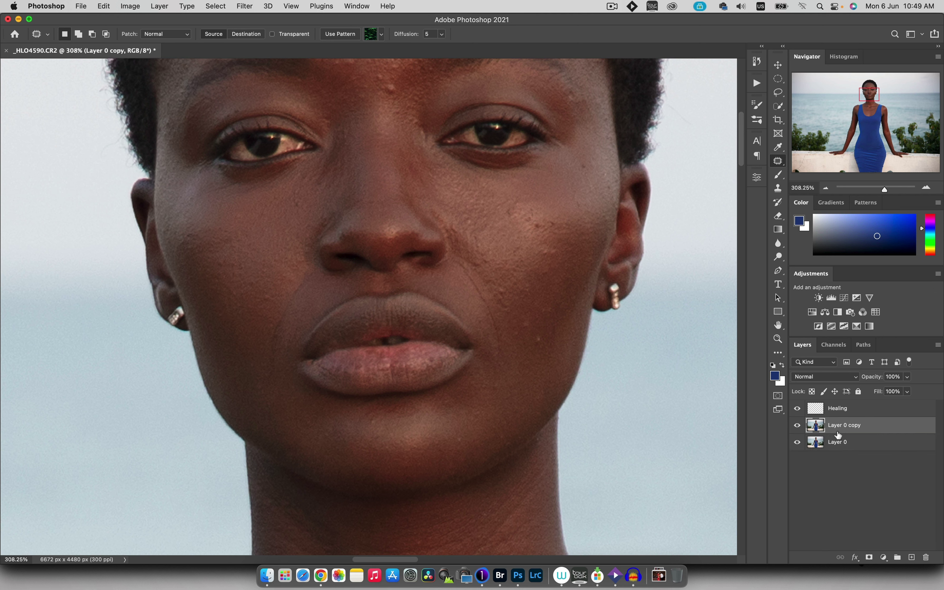
Patch the raised bump between the eyebrows with the Patch tool on Layer 0 copy
click(837, 408)
scroll(390, 273, up, 2)
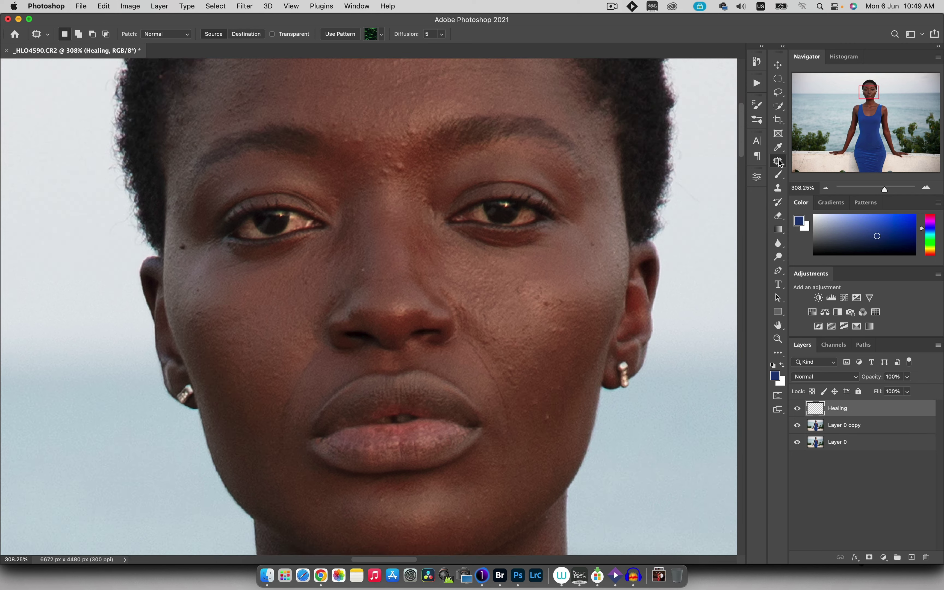
right_click(778, 161)
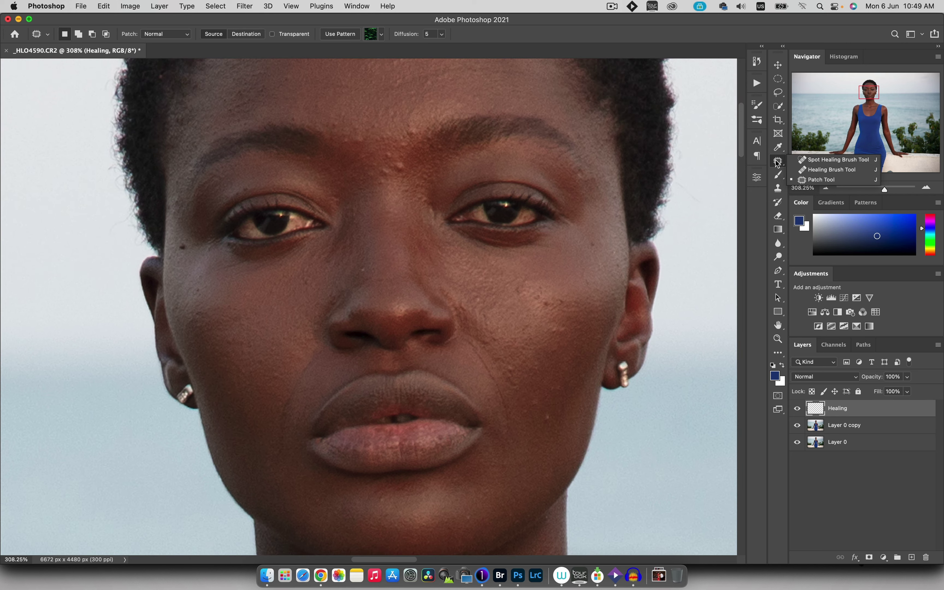
click(803, 179)
mouse_move(404, 161)
mouse_down()
mouse_move(394, 167)
mouse_move(406, 174)
mouse_move(403, 160)
mouse_up()
key(alt+bracketleft)
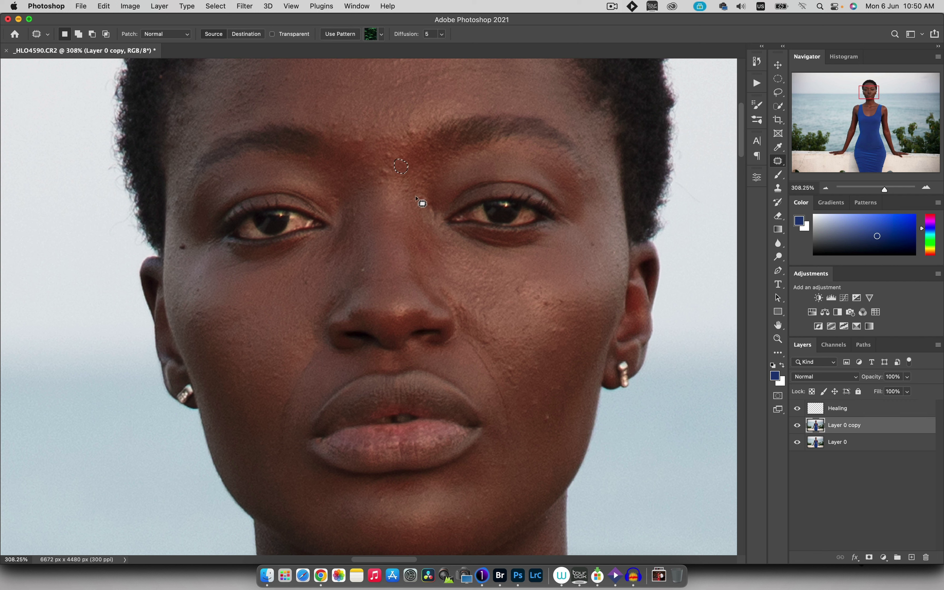
Patch the mole by the eye and the lower cheek blemish, and compare the face with Layer 0 copy hidden and shown
click(181, 247)
mouse_move(552, 410)
mouse_down()
mouse_move(545, 412)
mouse_move(556, 421)
mouse_move(548, 375)
mouse_move(470, 339)
mouse_move(507, 438)
mouse_move(514, 418)
mouse_move(489, 358)
mouse_move(476, 382)
mouse_move(476, 439)
mouse_up()
key(super+d)
click(797, 425)
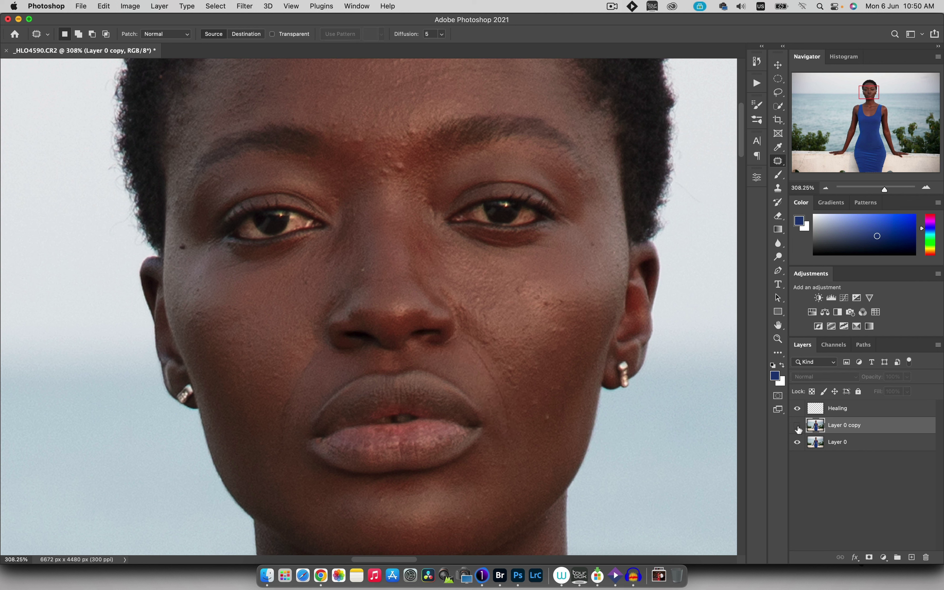
click(797, 427)
click(797, 427)
click(797, 425)
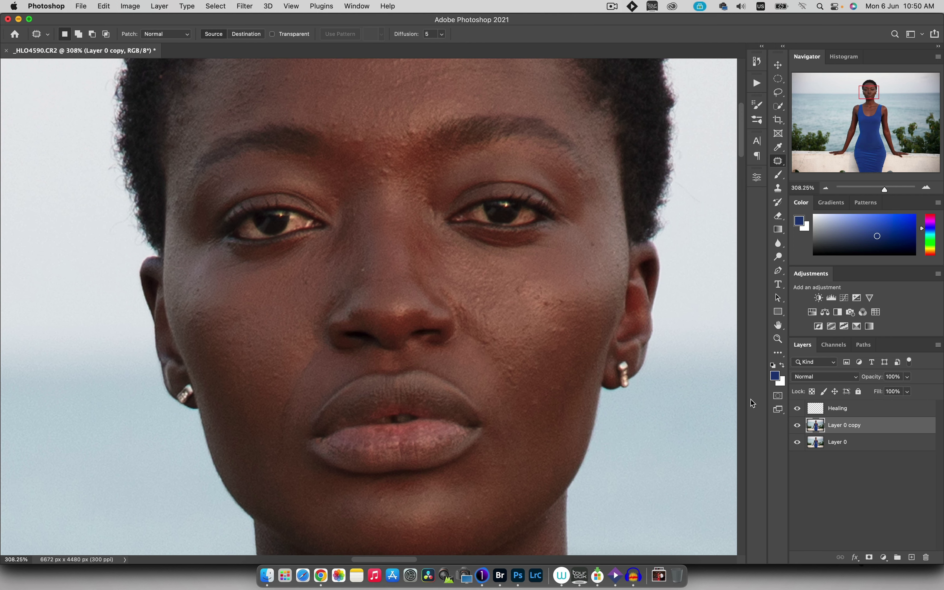
key(z)
drag(487, 236, 448, 261)
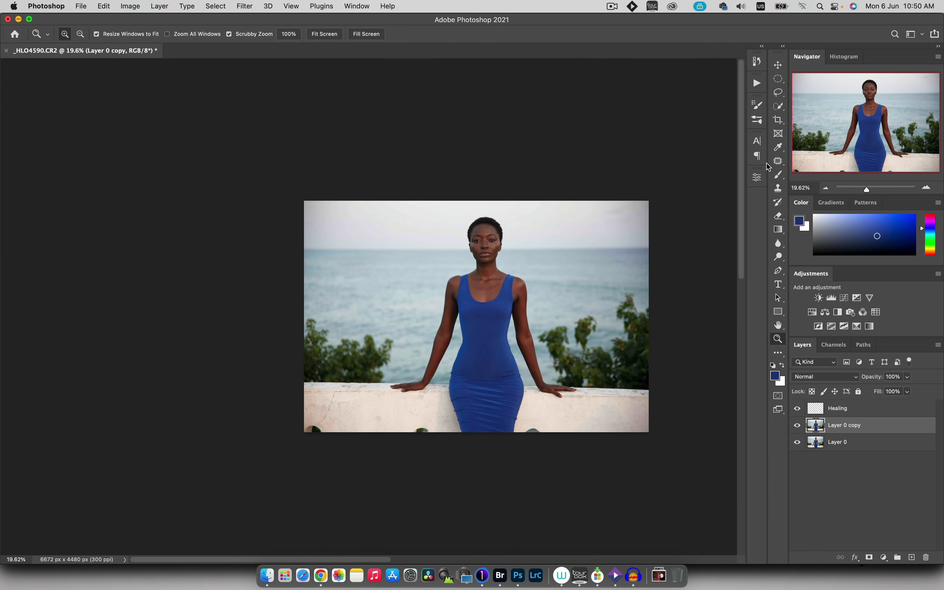
click(777, 188)
key(z)
mouse_move(562, 236)
mouse_down()
mouse_move(540, 262)
mouse_move(474, 286)
mouse_move(526, 274)
mouse_move(476, 286)
mouse_up()
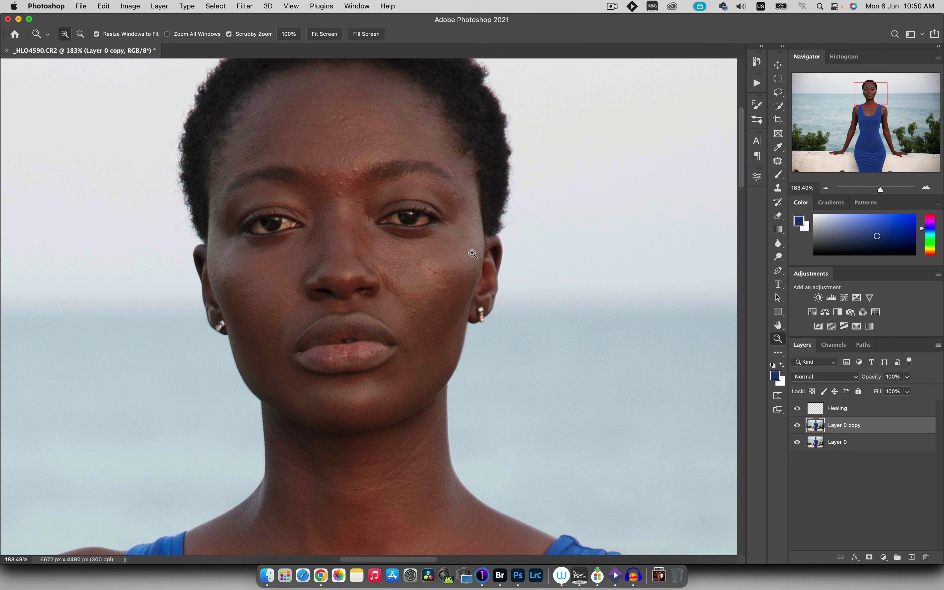
drag(350, 167, 354, 162)
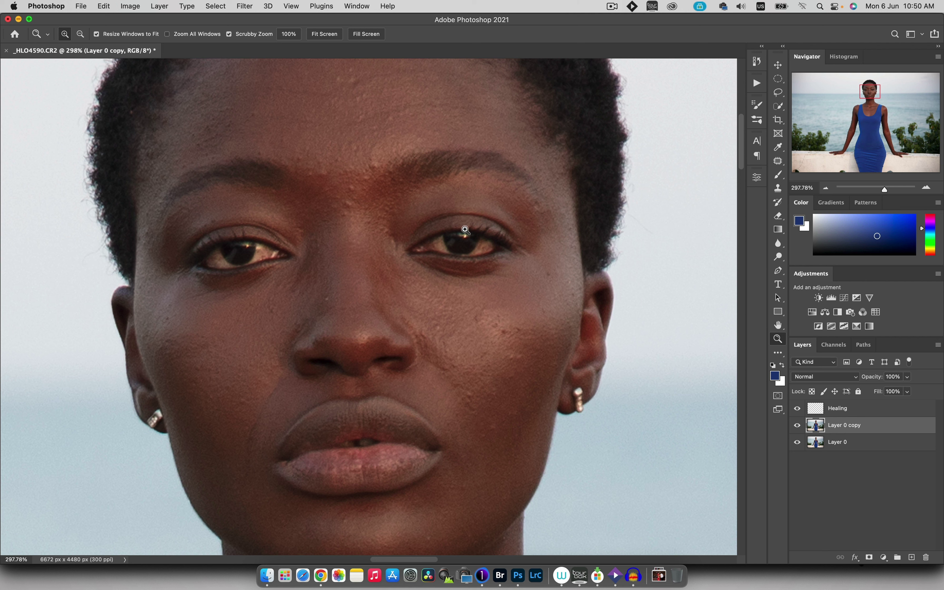
Sample the woman's eye with a size 55 Healing Brush and paint it onto the sky beside her head
key(j)
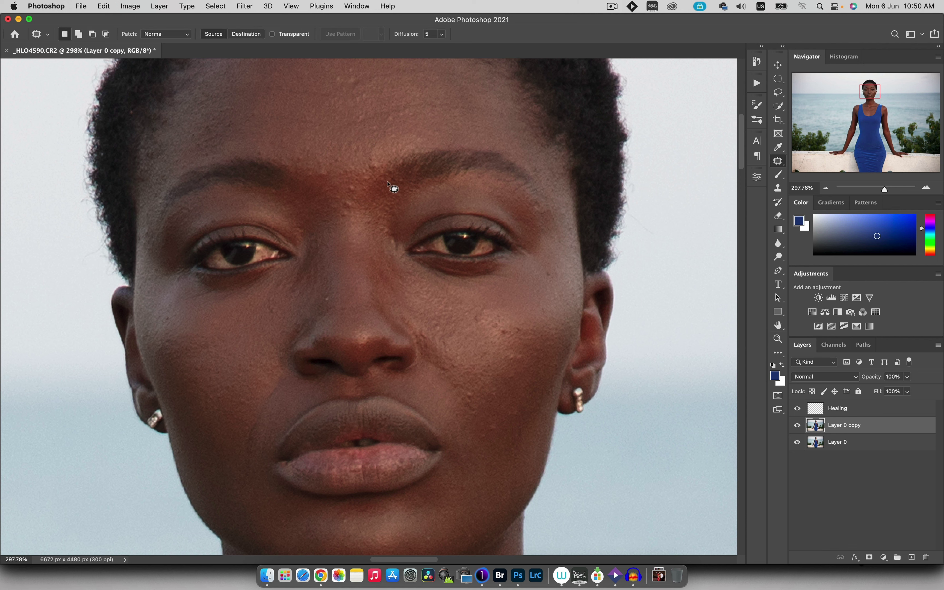
right_click(782, 163)
click(823, 163)
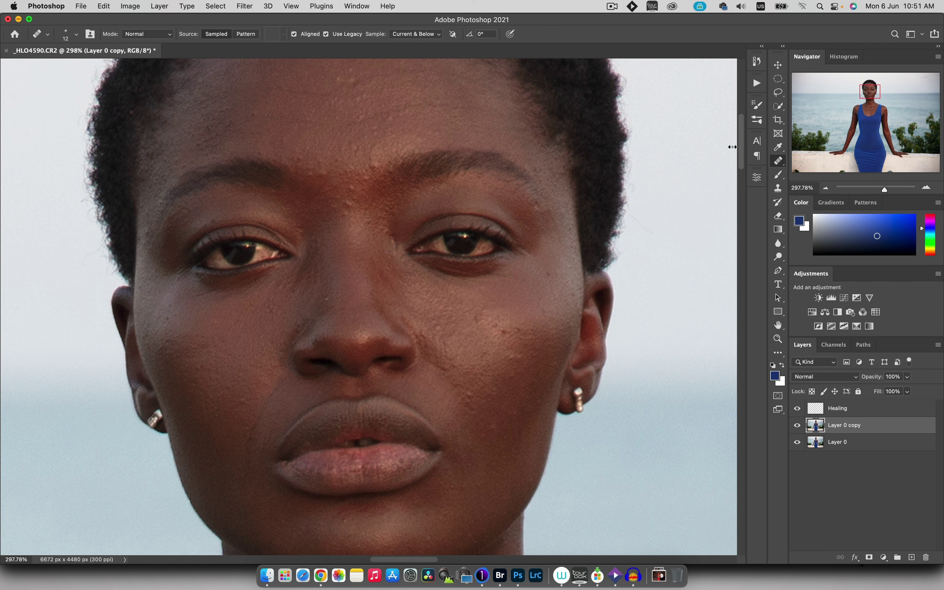
drag(327, 176, 328, 177)
mouse_move(378, 297)
mouse_down()
mouse_move(276, 246)
mouse_move(238, 264)
mouse_move(246, 266)
mouse_up()
drag(303, 237, 365, 229)
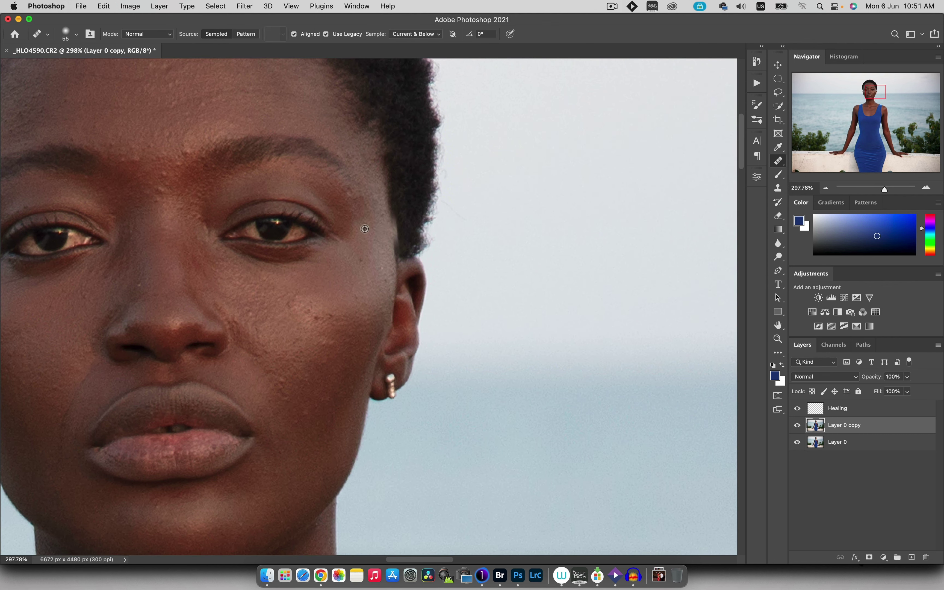
alt+click(277, 233)
mouse_move(548, 244)
mouse_down()
mouse_move(578, 218)
mouse_move(561, 245)
mouse_move(610, 217)
mouse_move(653, 221)
mouse_move(632, 257)
mouse_move(576, 183)
mouse_move(580, 222)
mouse_move(562, 246)
mouse_move(600, 235)
mouse_move(579, 229)
mouse_move(565, 241)
mouse_up()
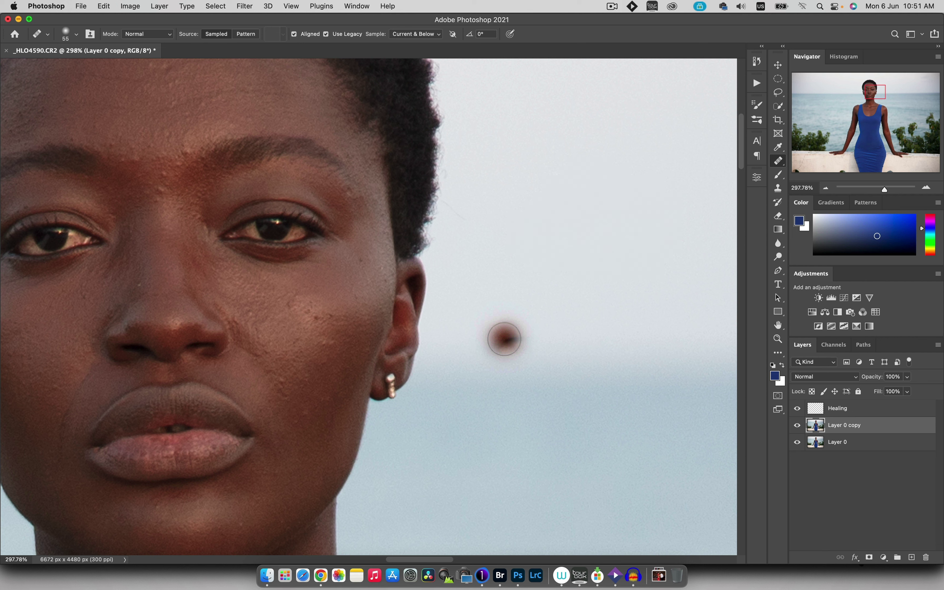
Clone the woman's eye onto the sky beside her head with a size 42 Clone Stamp, raising the flow to 100%
key(s)
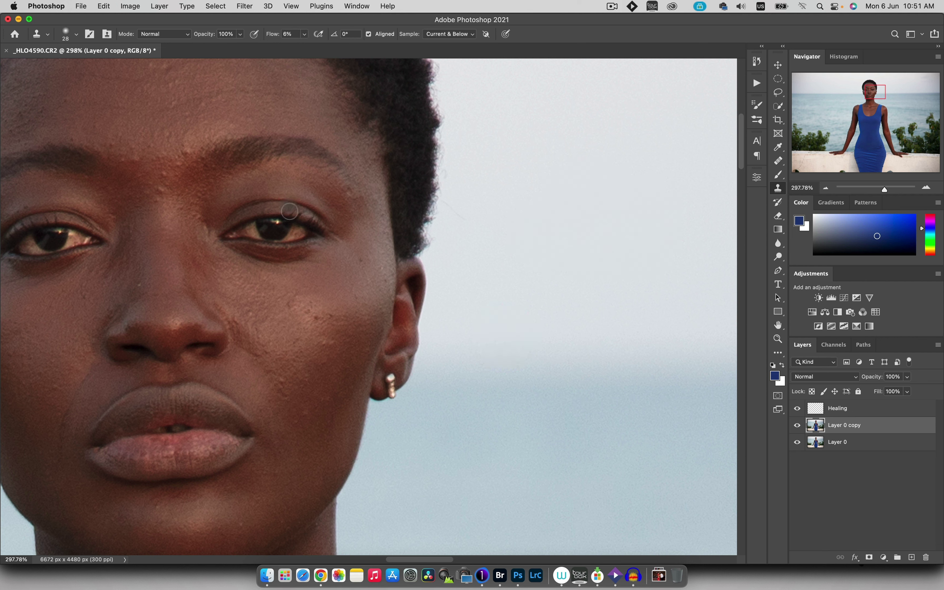
drag(298, 203, 314, 204)
alt+click(275, 225)
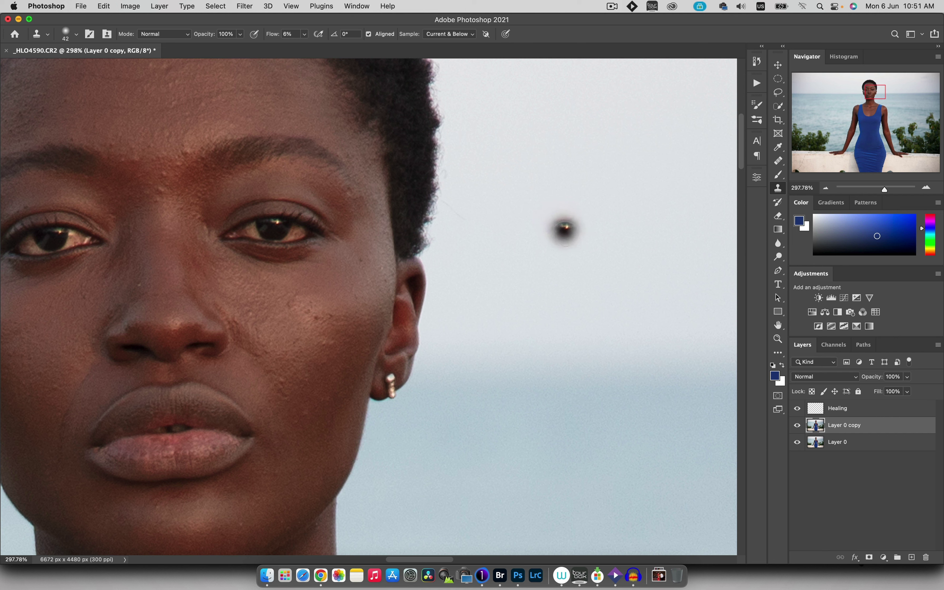
mouse_move(573, 228)
mouse_down()
mouse_move(567, 202)
mouse_move(569, 239)
mouse_move(556, 204)
mouse_move(595, 255)
mouse_move(569, 231)
mouse_move(548, 228)
mouse_move(555, 204)
mouse_move(628, 223)
mouse_move(583, 221)
mouse_move(512, 246)
mouse_move(531, 227)
mouse_move(546, 266)
mouse_move(611, 234)
mouse_move(632, 234)
mouse_up()
click(290, 34)
text(100)
key(Return)
mouse_move(596, 202)
mouse_down()
mouse_move(560, 207)
mouse_move(570, 258)
mouse_move(552, 236)
mouse_move(575, 204)
mouse_up()
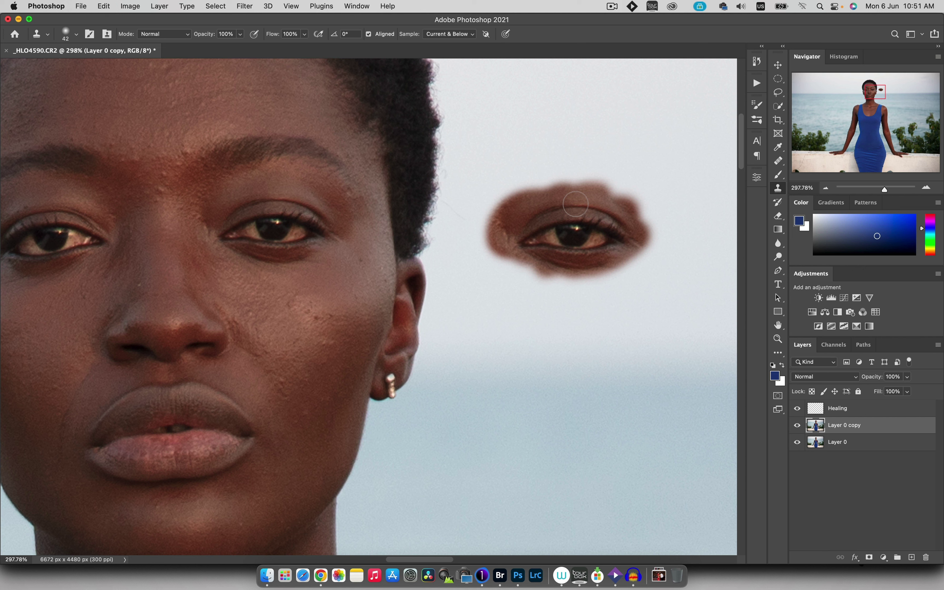
Delete the Layer 0 copy layer
key(BackSpace)
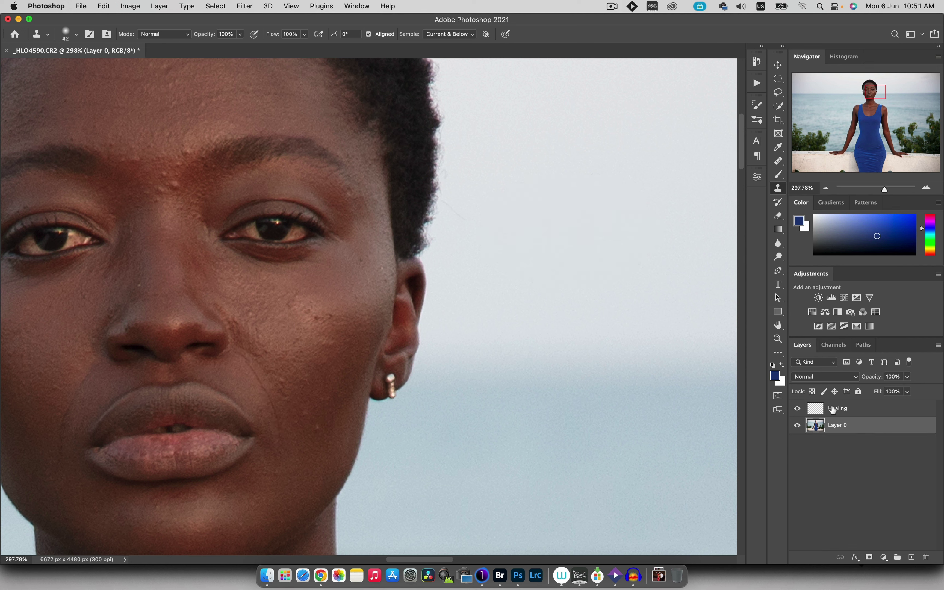
Delete the Healing layer so that Layer 0 is the document's sole layer
click(841, 415)
key(BackSpace)
key(z)
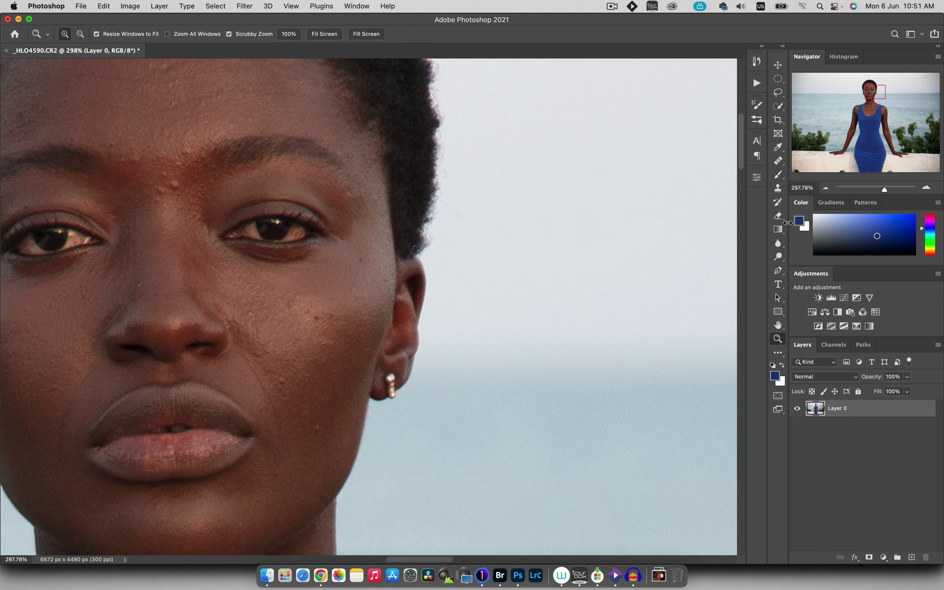
drag(630, 234, 499, 238)
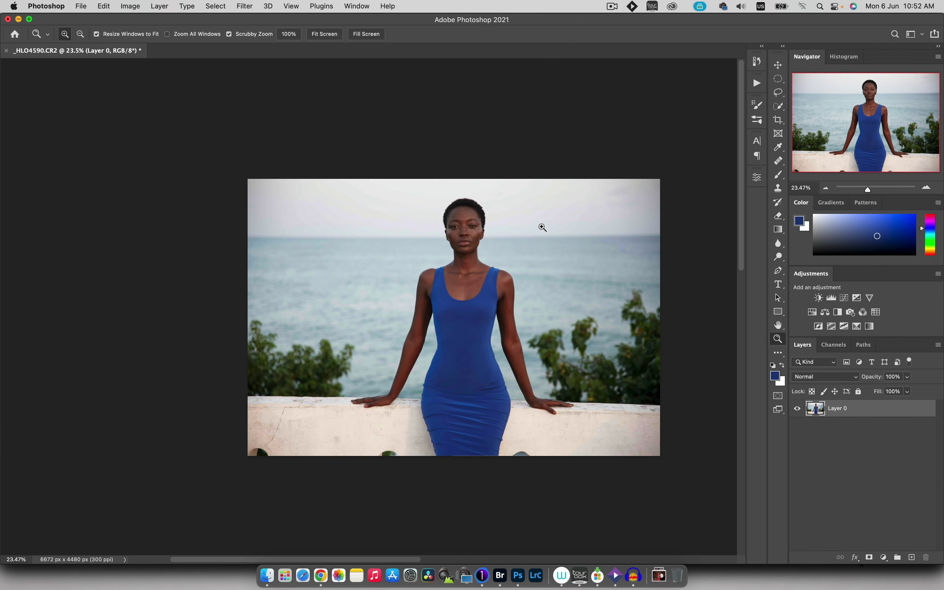
Load the Pastels_01 preset from the Pastels group into the Gradient tool
click(778, 230)
right_click(777, 230)
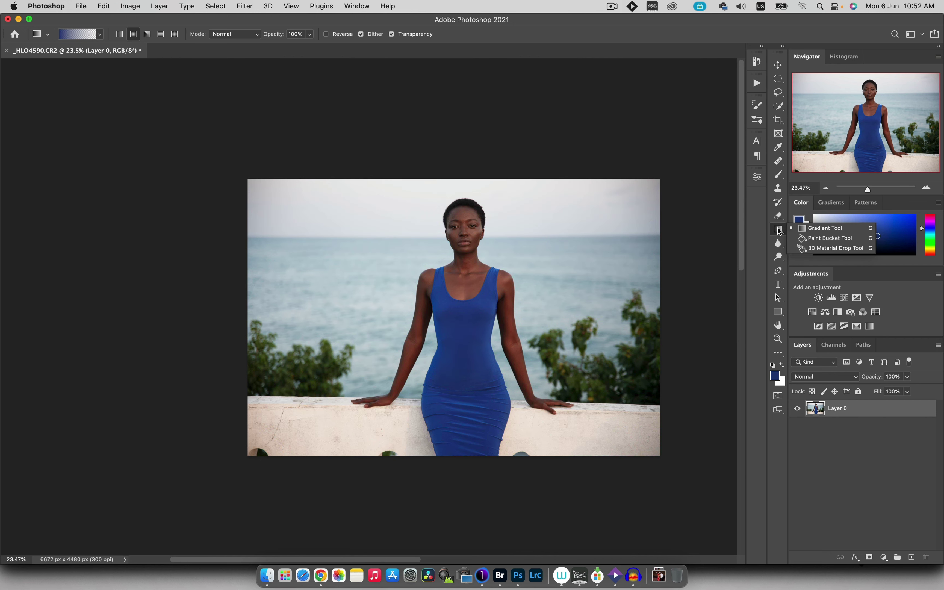
click(810, 230)
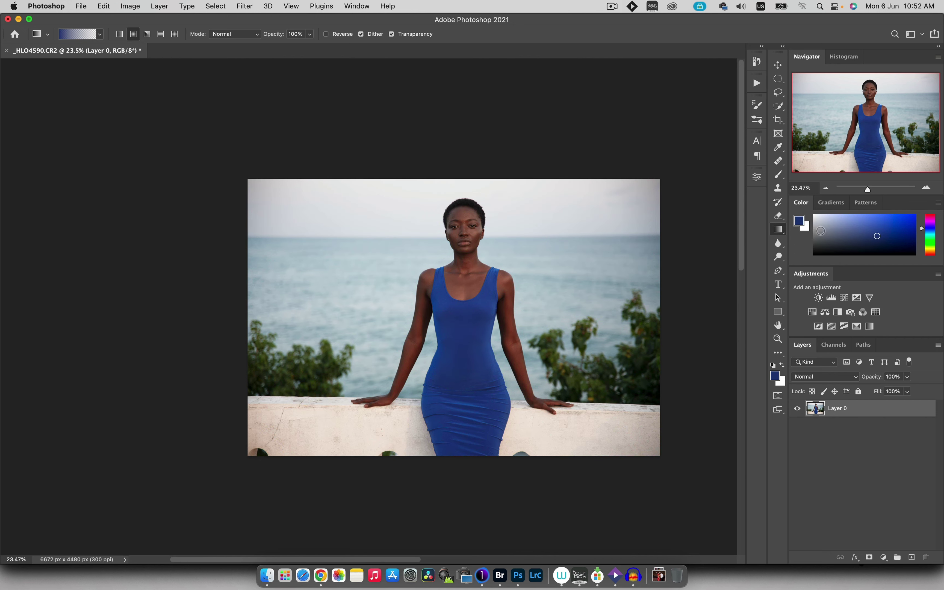
click(71, 32)
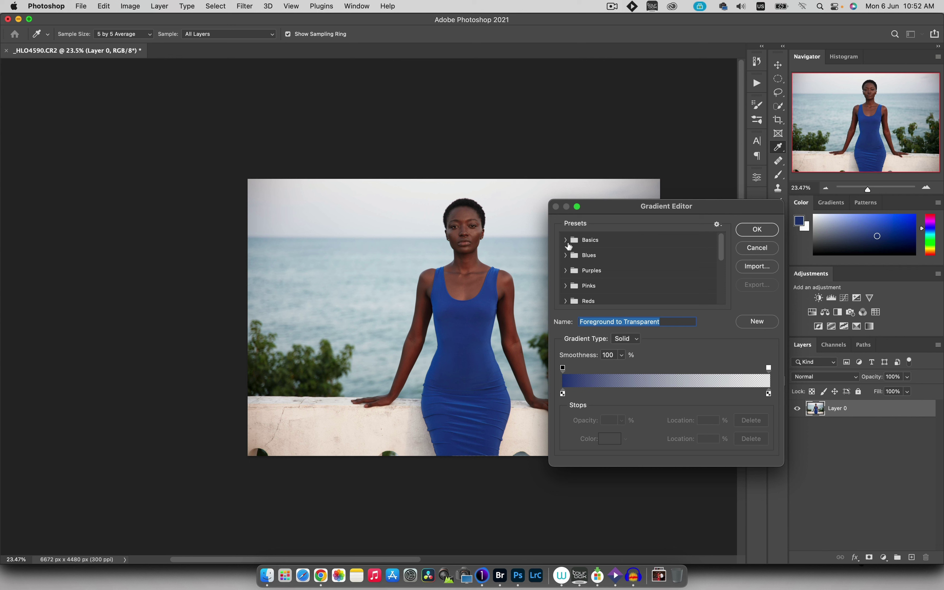
click(566, 240)
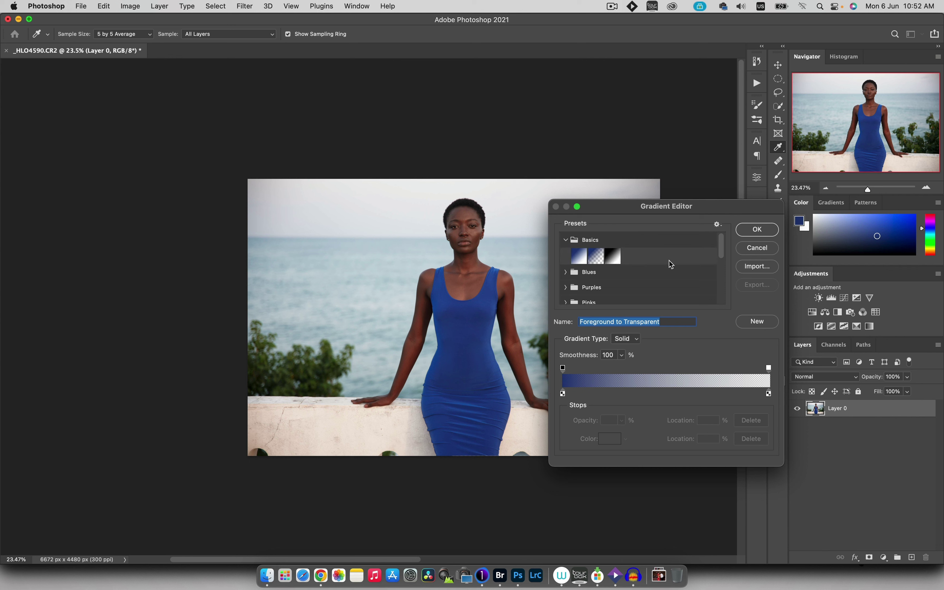
drag(721, 251, 720, 300)
click(565, 281)
click(580, 296)
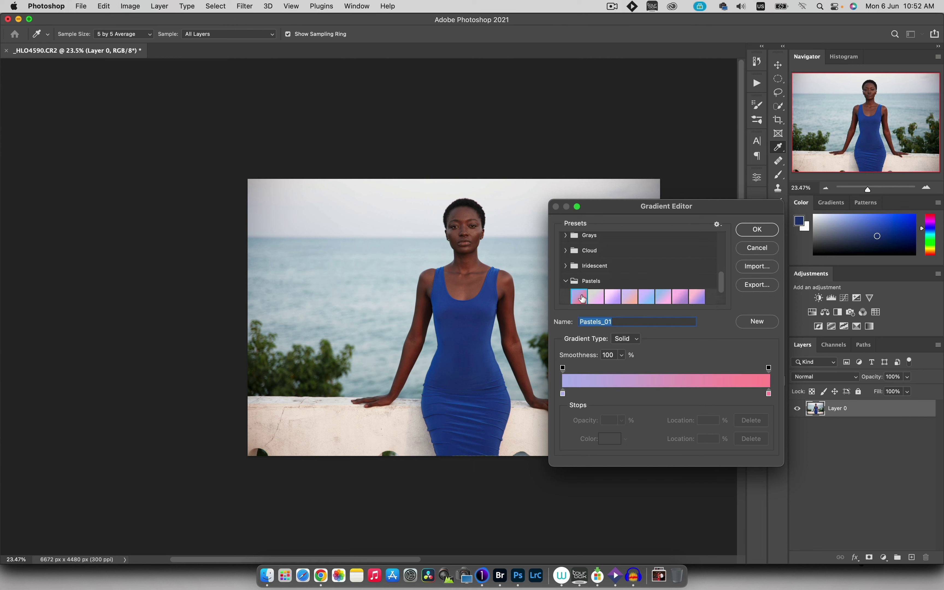
click(757, 230)
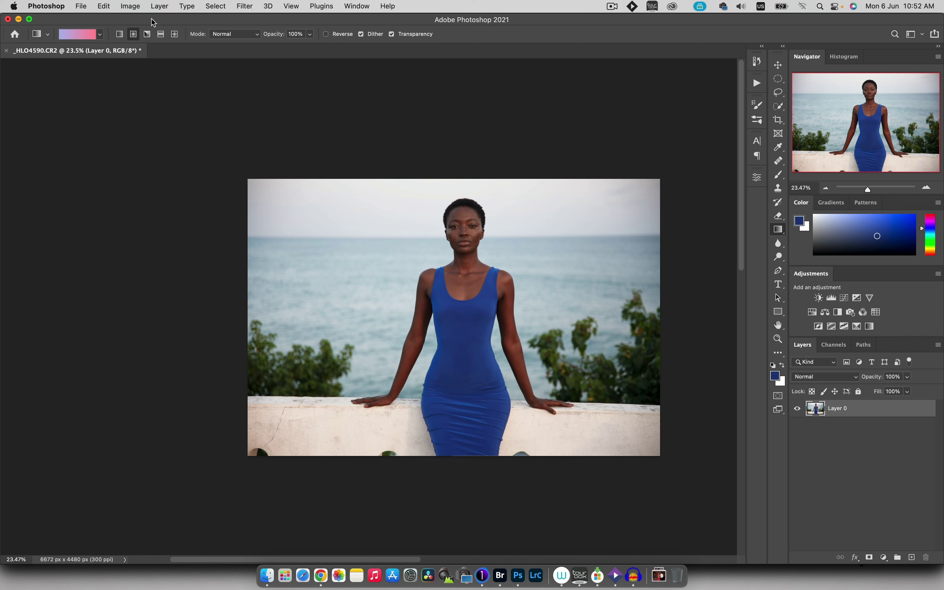
Try a diagonal linear Pastels_01 gradient across Layer 0 and undo it
click(120, 34)
drag(376, 355, 589, 226)
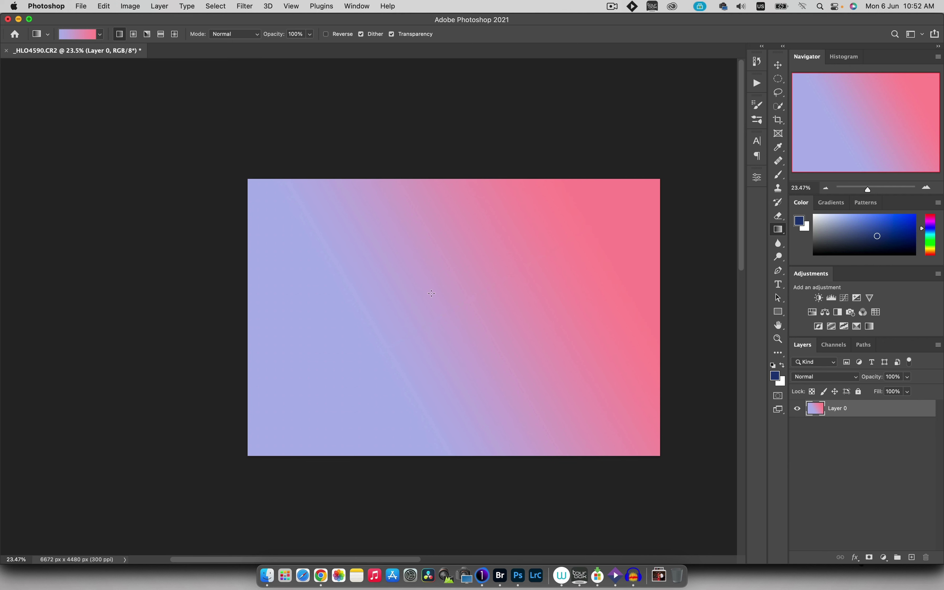
key(super+z)
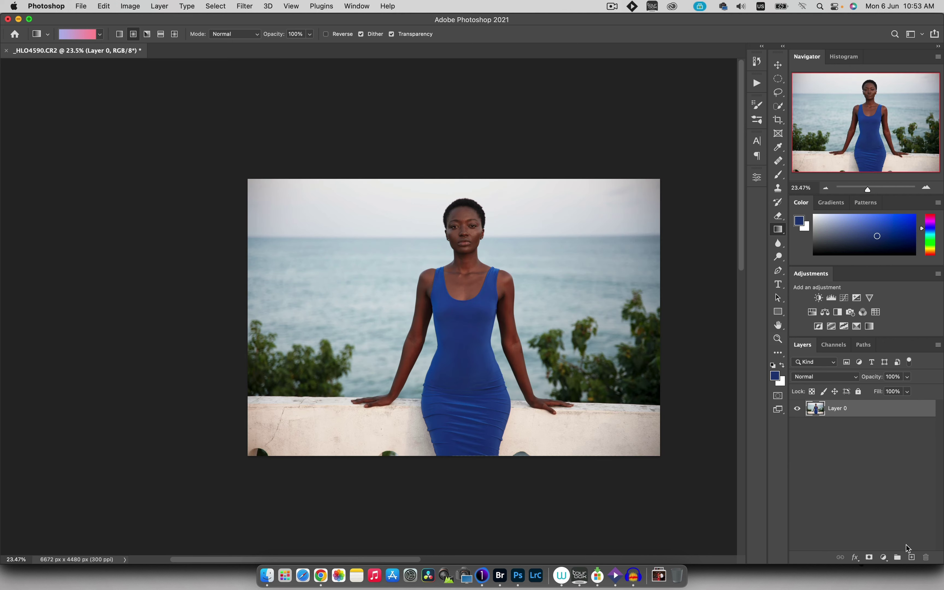
Add a new layer and recolor the gradient's starting stop to orange ff8003
click(912, 557)
click(98, 34)
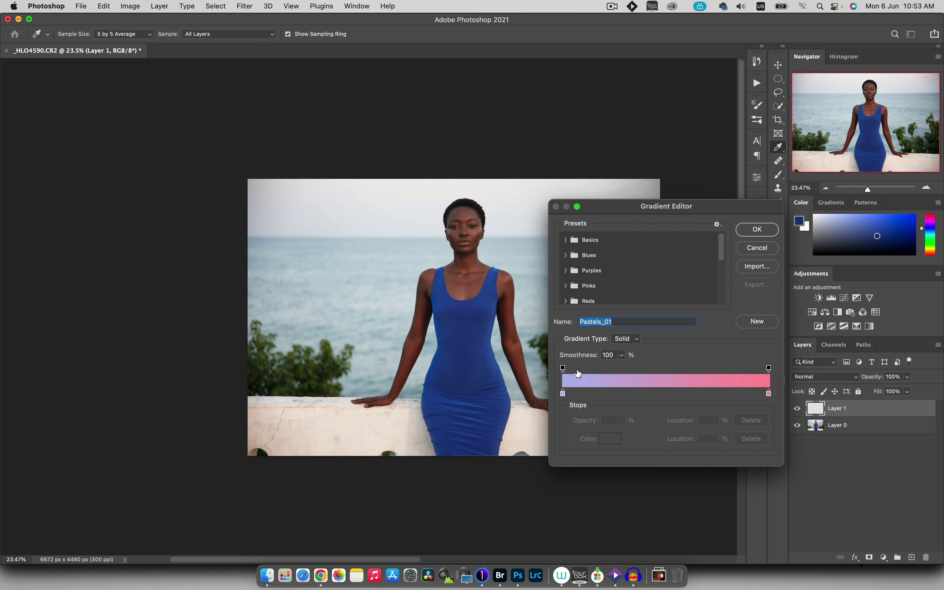
click(563, 393)
click(606, 438)
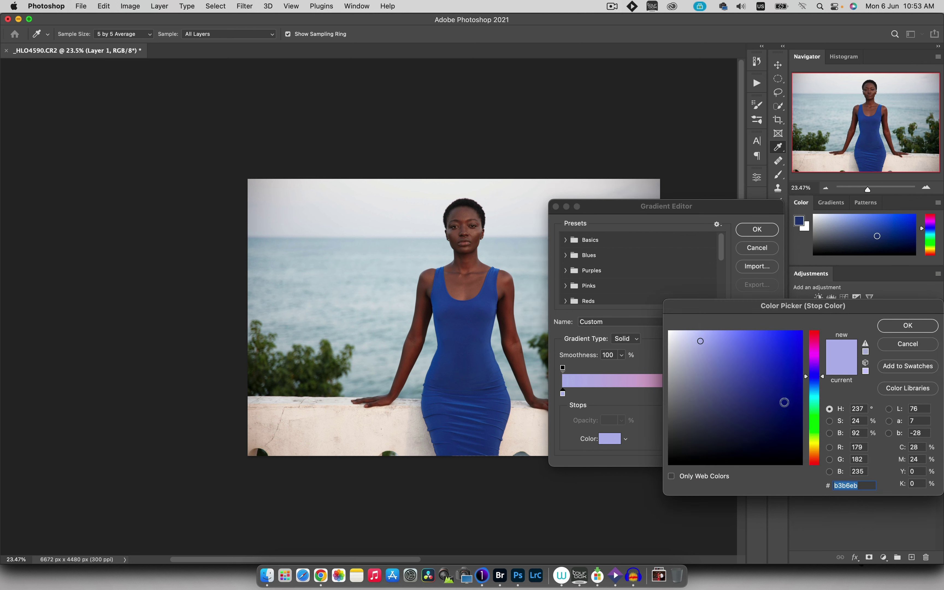
click(815, 445)
drag(782, 360, 801, 331)
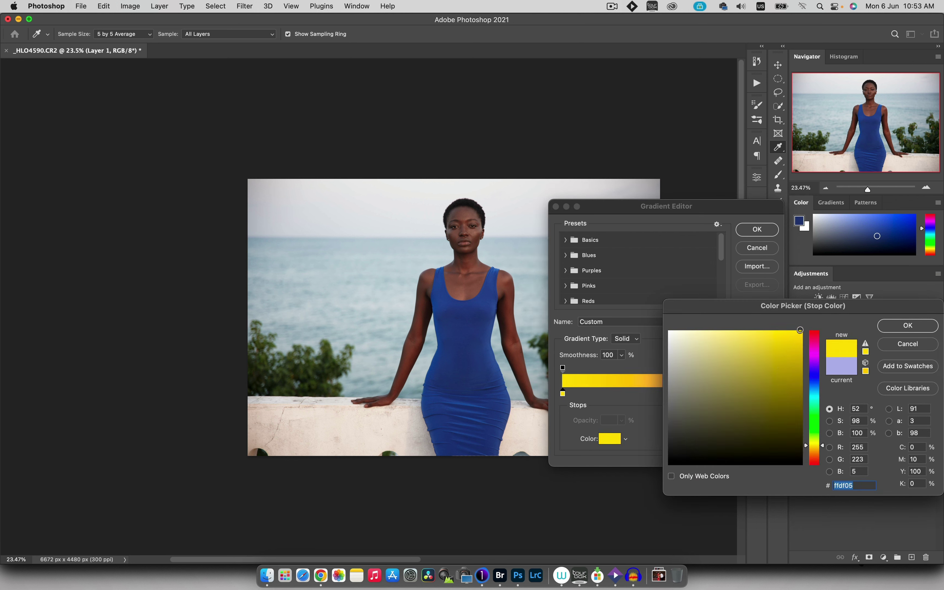
click(817, 454)
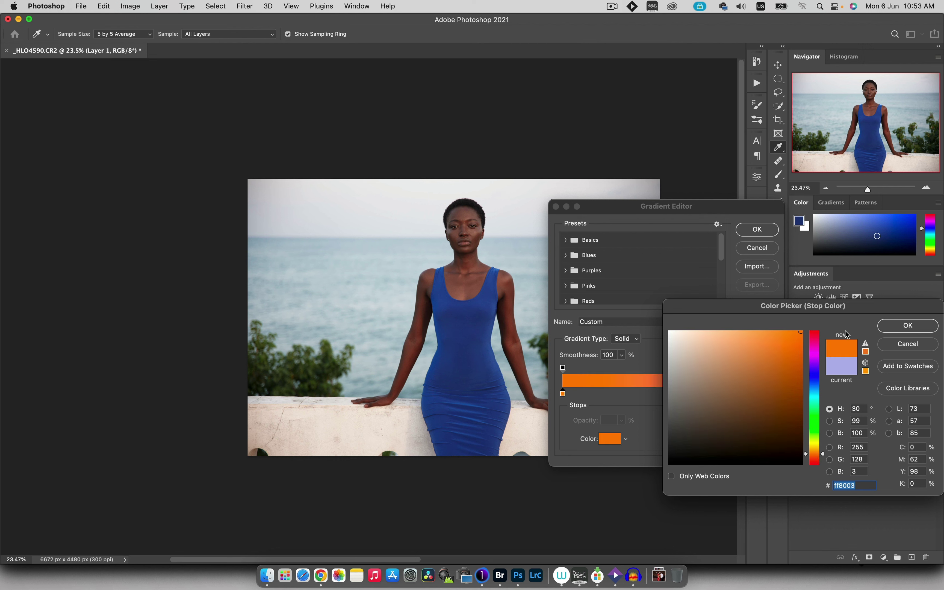
click(884, 326)
Recolor the gradient's end stop to dark blue 032853 and accept the custom gradient
click(768, 393)
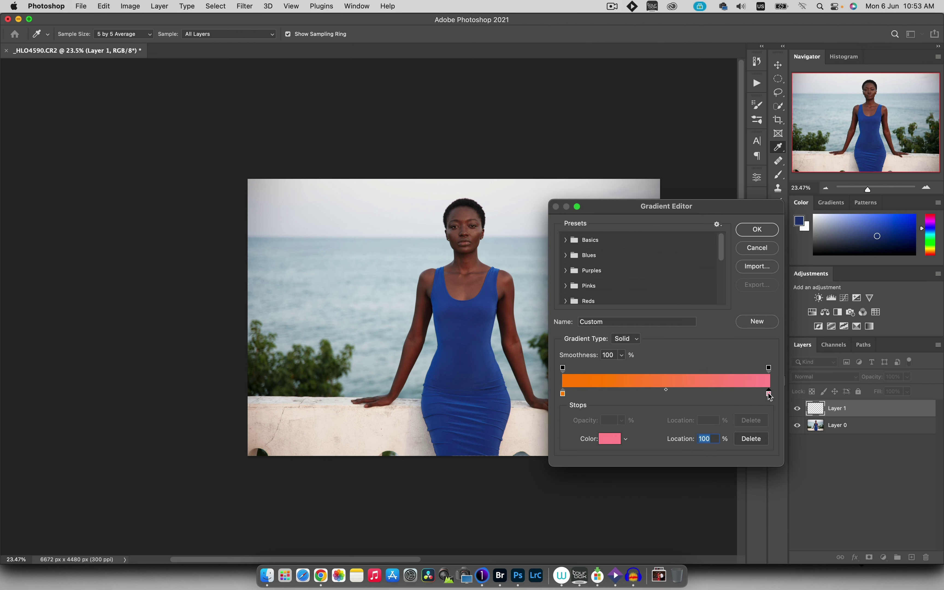
click(610, 439)
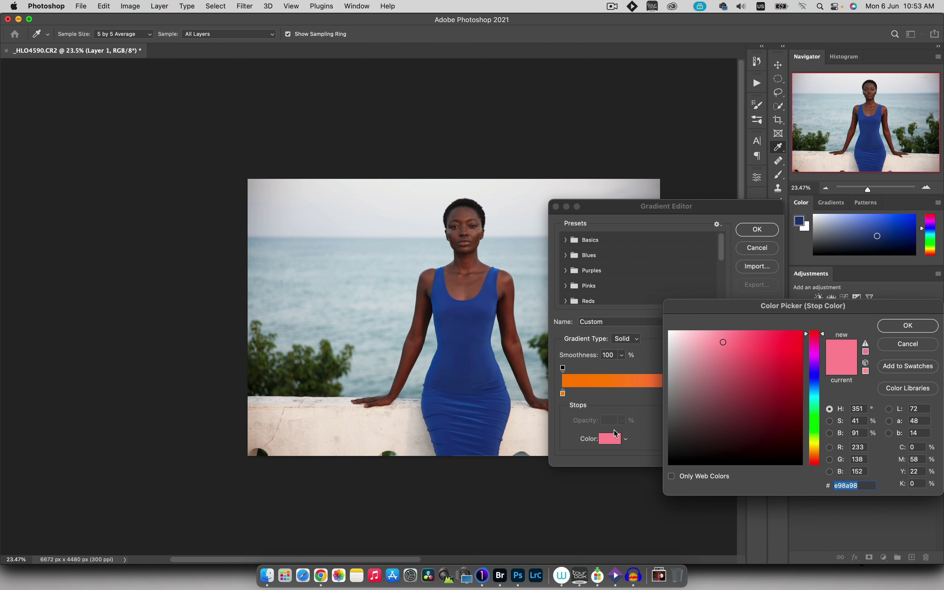
click(814, 387)
drag(788, 414, 798, 421)
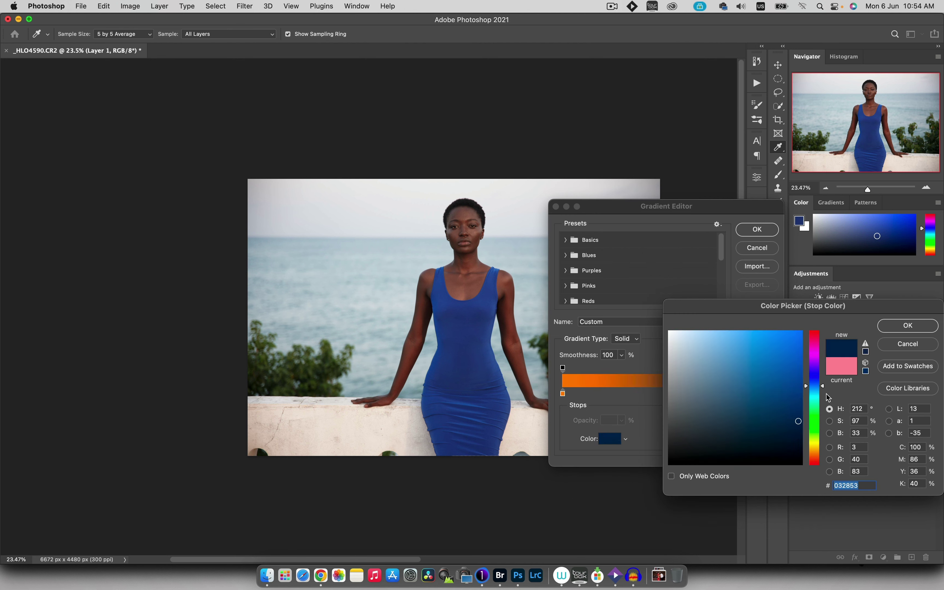
click(895, 331)
click(757, 229)
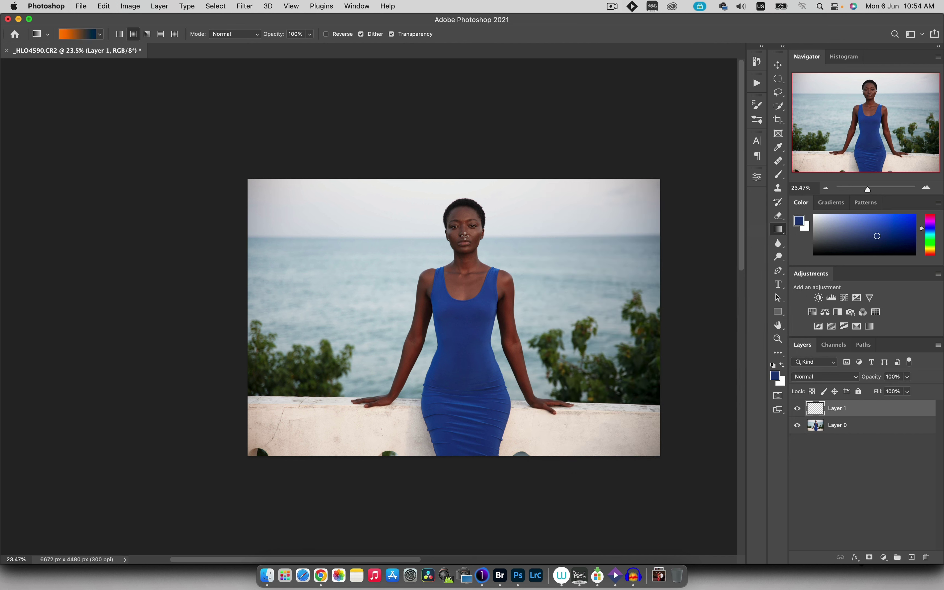
Fill Layer 1 with a radial gradient centred on the woman's face, blended as Soft Light at 39% opacity
drag(464, 236, 370, 373)
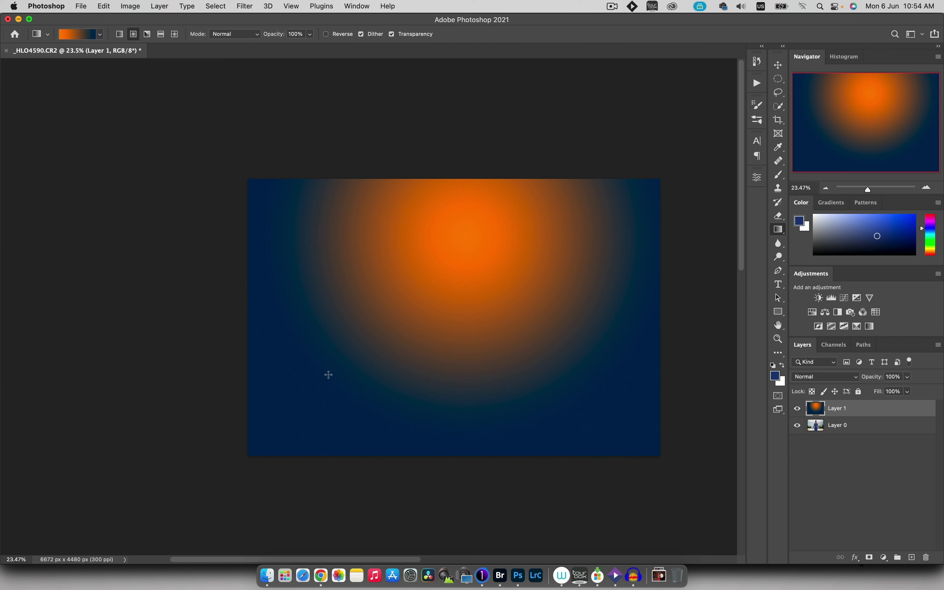
click(835, 380)
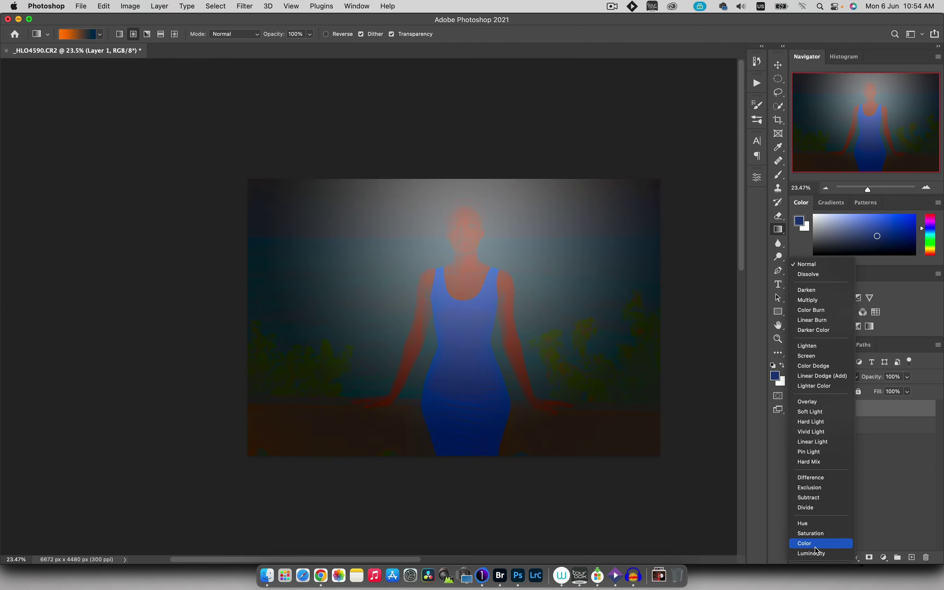
click(811, 411)
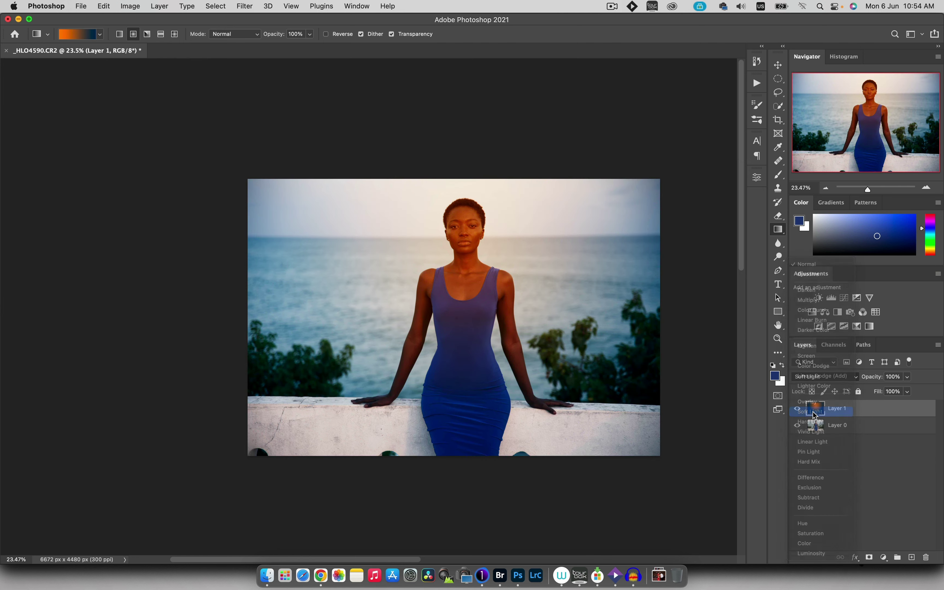
drag(875, 378, 849, 380)
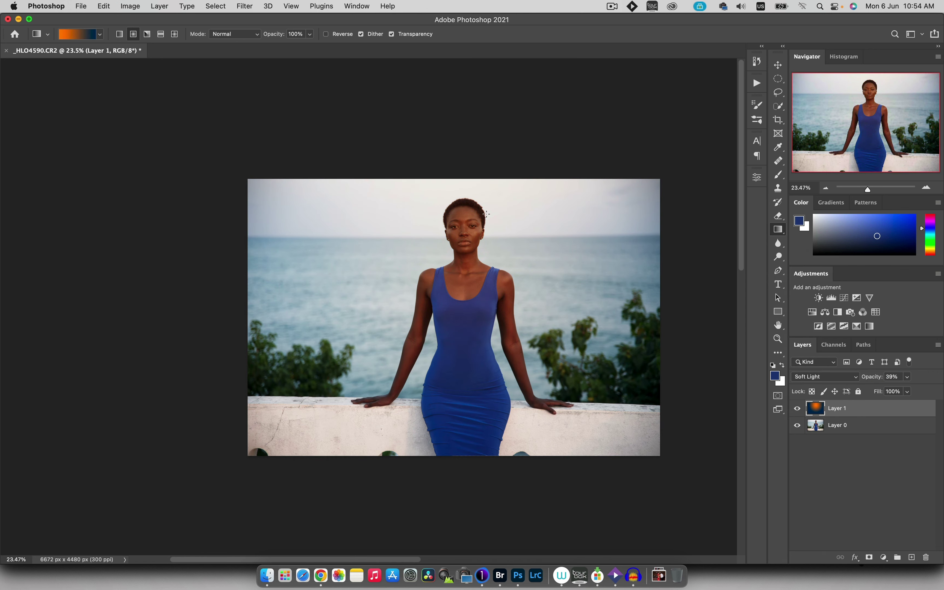
Compare the photo with Layer 1 hidden and shown, and delete Layer 1
click(797, 410)
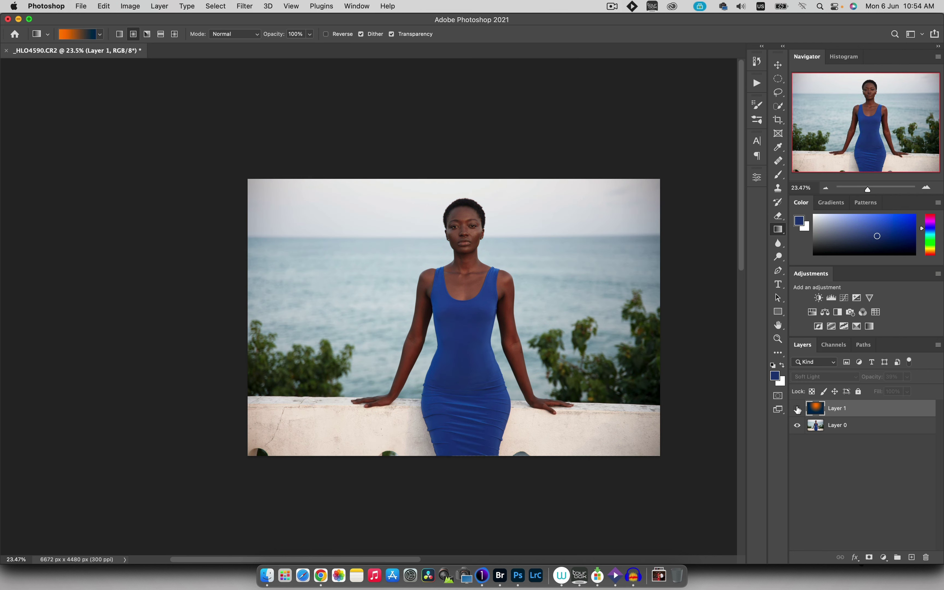
click(797, 409)
click(797, 409)
click(796, 409)
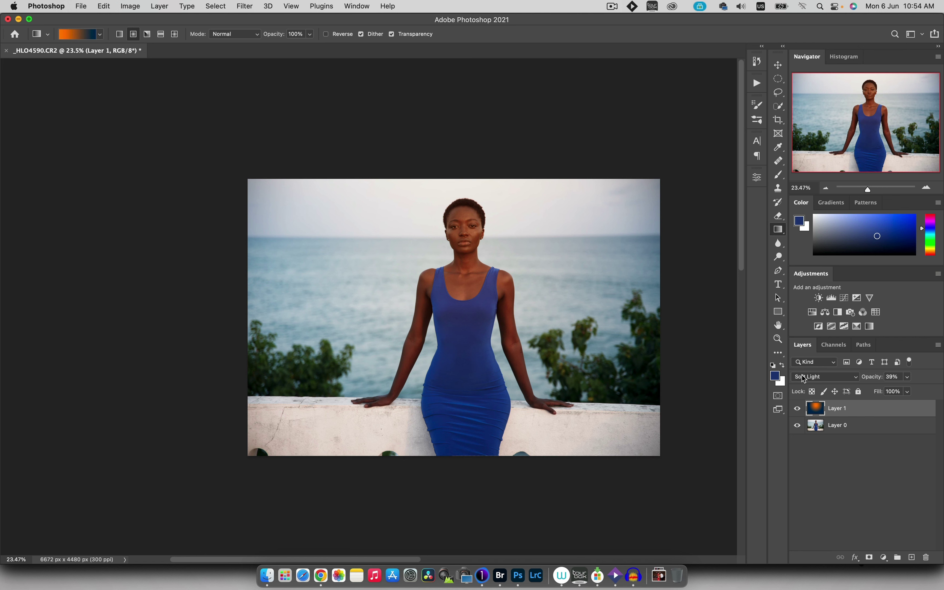
key(BackSpace)
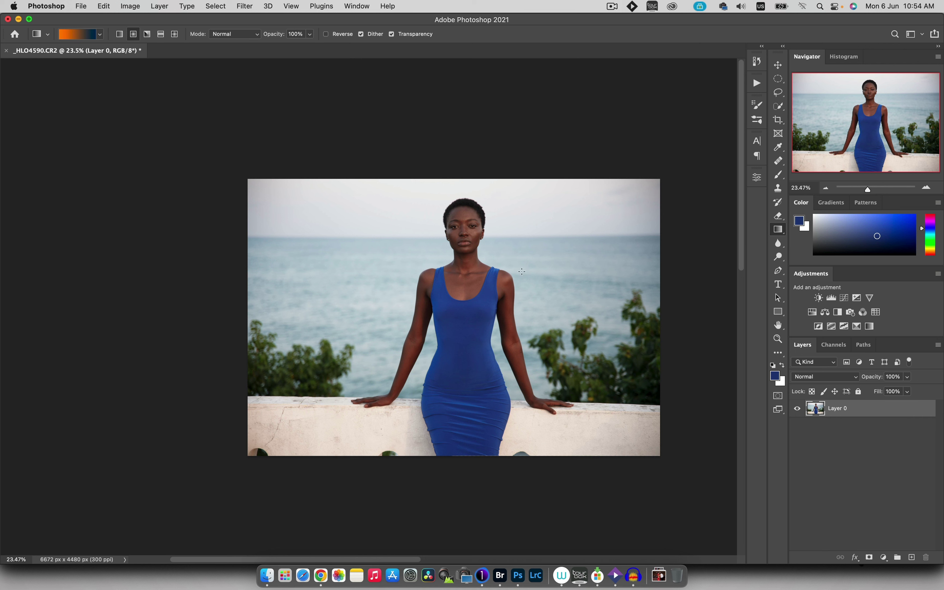
Trace a closed Pen tool path along the dress's neckline and straight across between the shoulder straps
key(z)
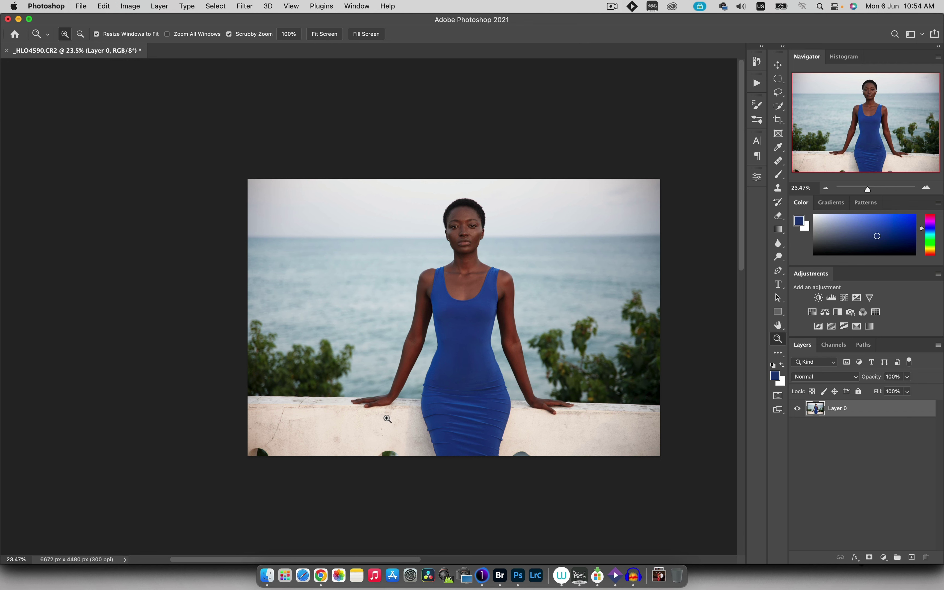
drag(464, 331, 480, 310)
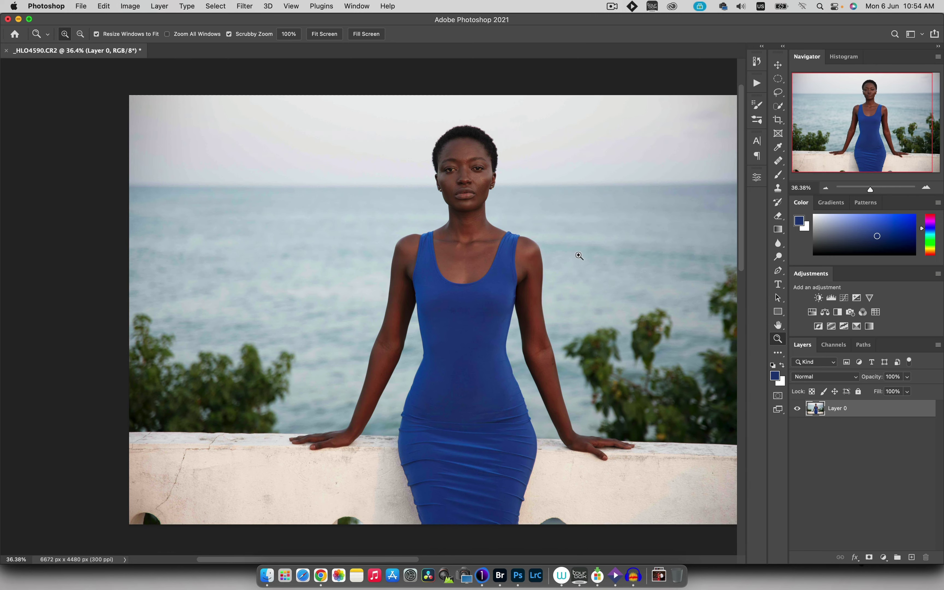
click(781, 270)
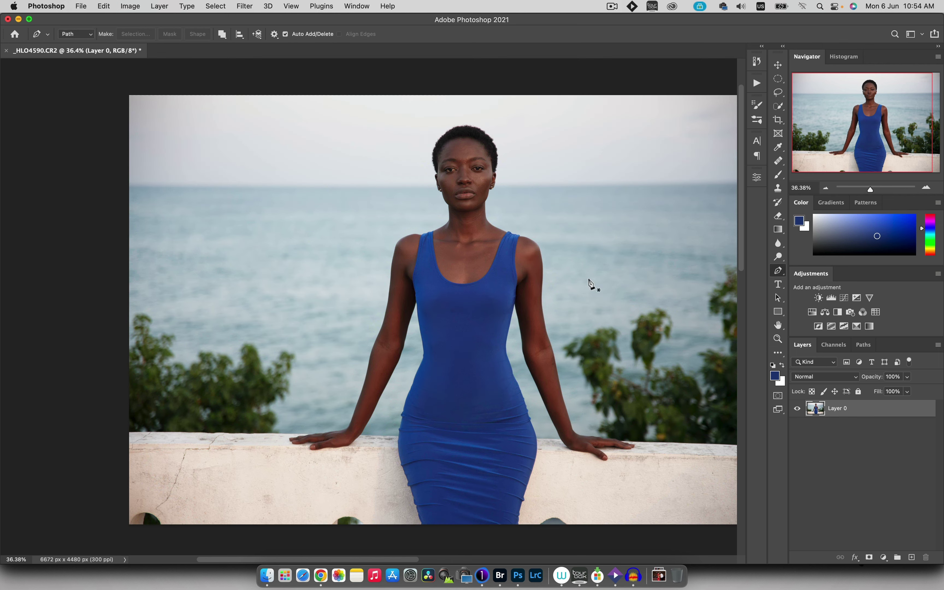
scroll(448, 272, up, 10)
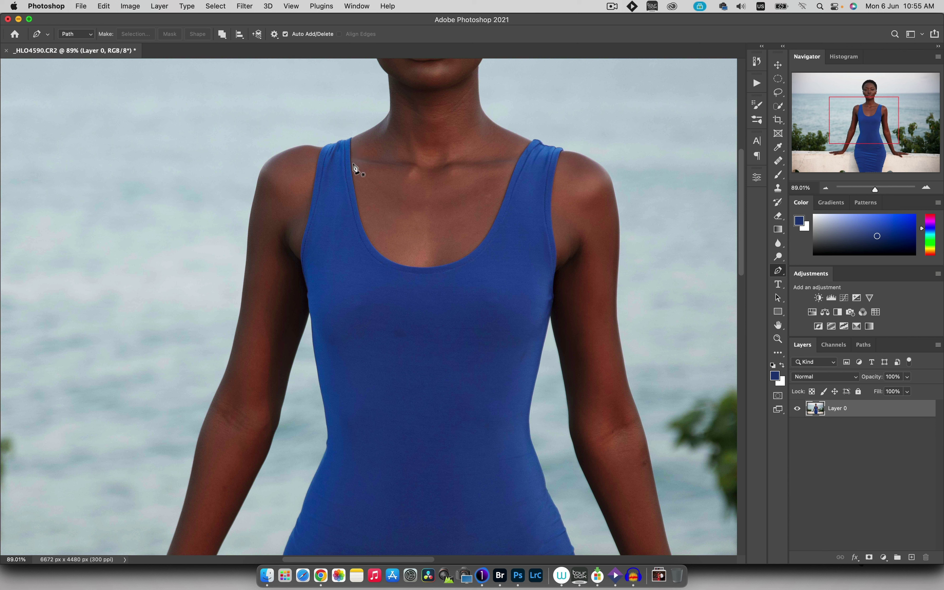
click(351, 139)
drag(352, 181, 352, 181)
drag(436, 268, 489, 235)
drag(506, 195, 531, 147)
click(352, 139)
Convert the neckline path into a new anti-aliased selection with a 0.3-pixel feather radius
right_click(411, 189)
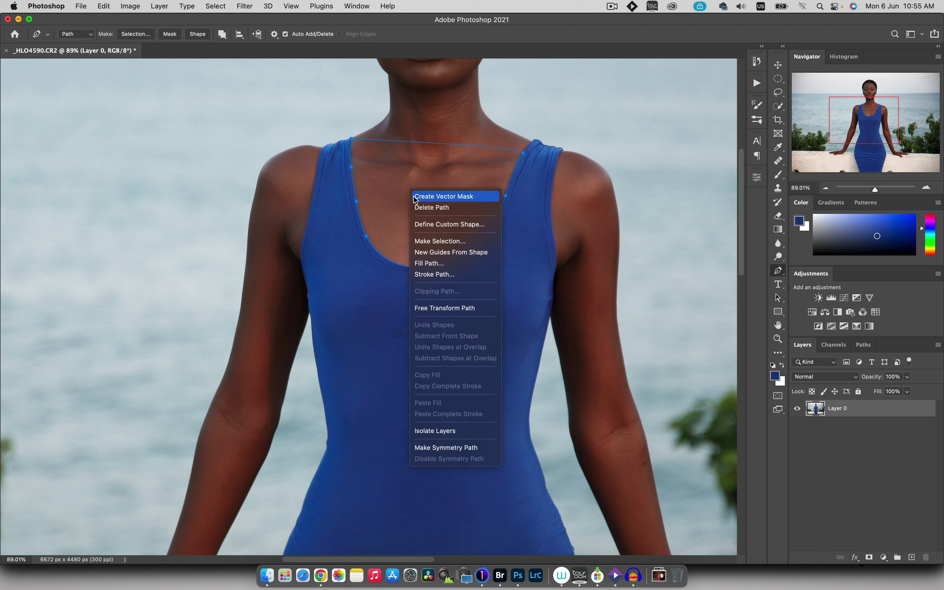
click(435, 241)
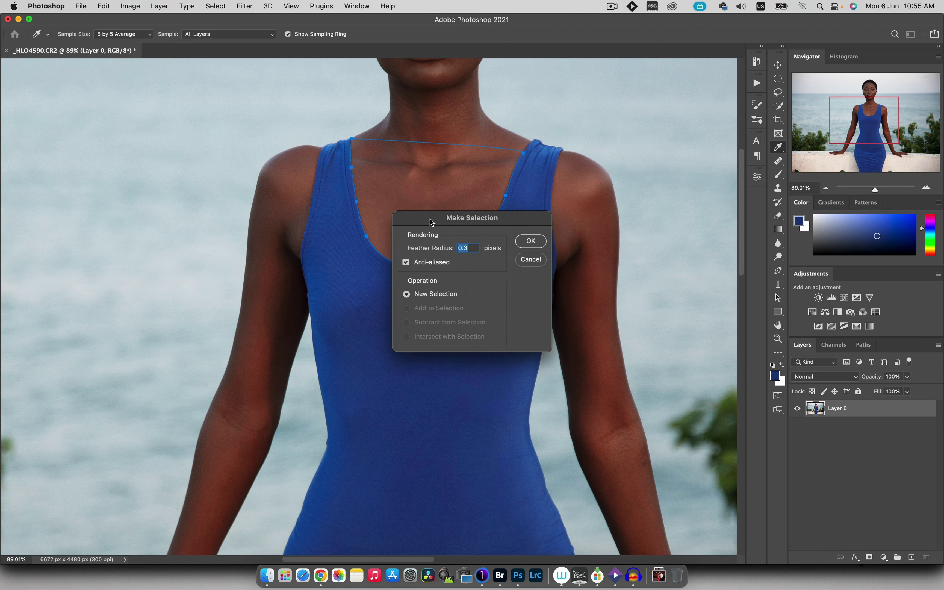
click(530, 242)
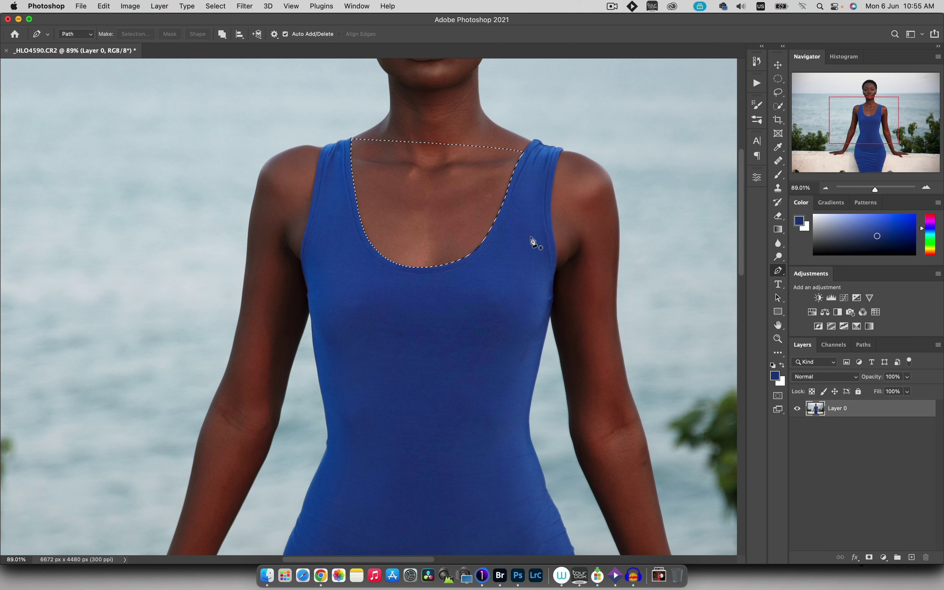
Switch to the Brush tool and hide the selection outline around the neckline
key(b)
key(ctrl+h)
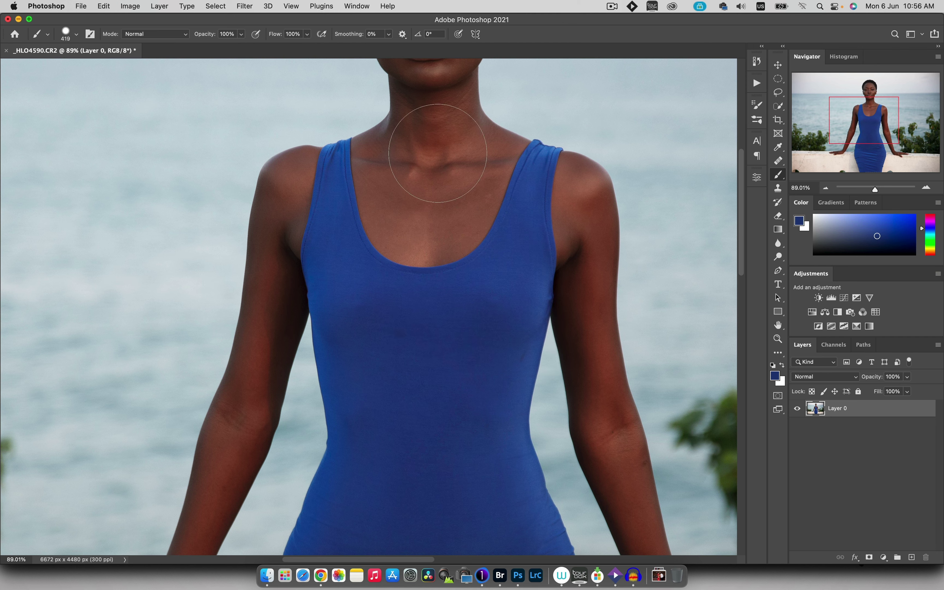
key(z)
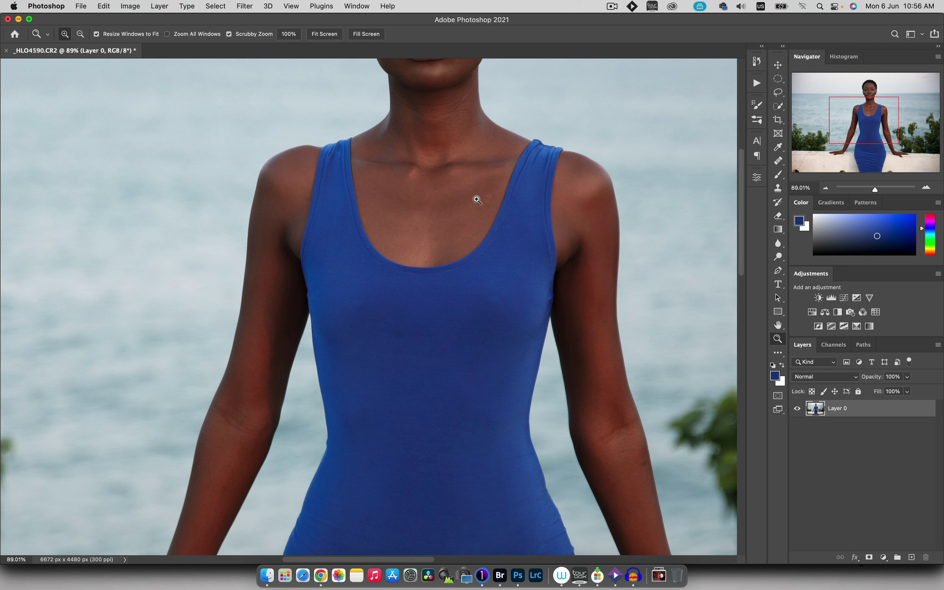
drag(476, 193, 453, 186)
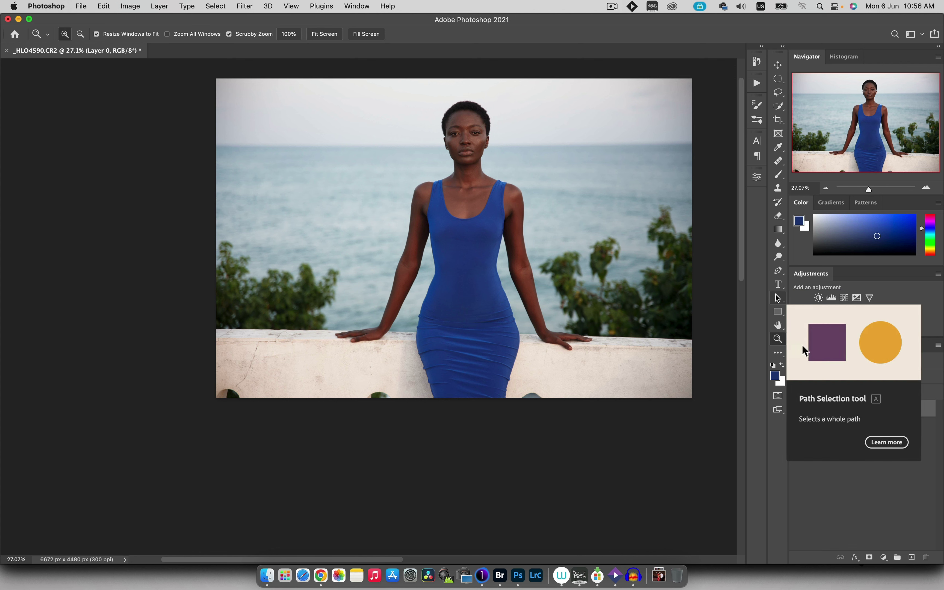
Add the horizontal text "PHLO" over the wall near the photo's lower-right corner
click(778, 284)
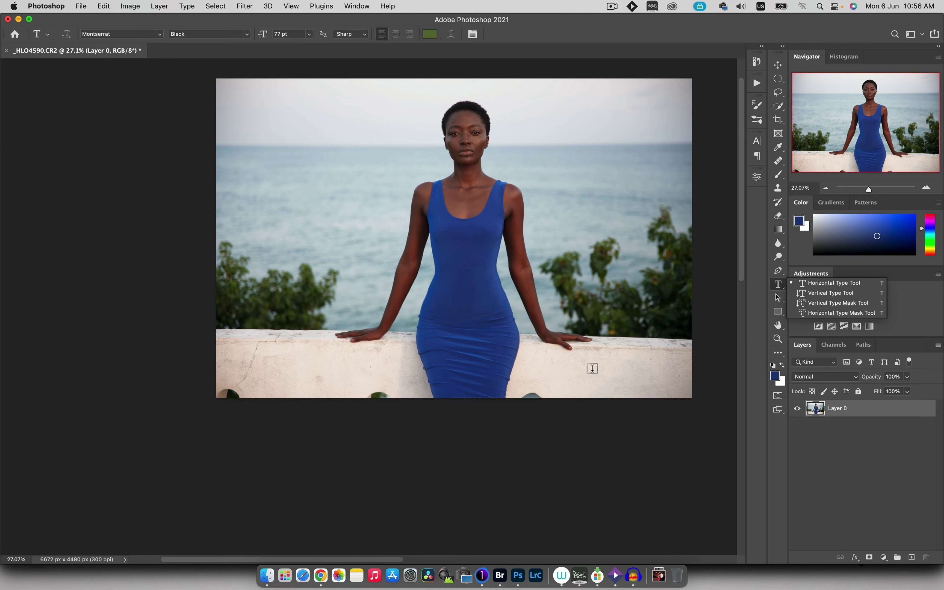
click(580, 441)
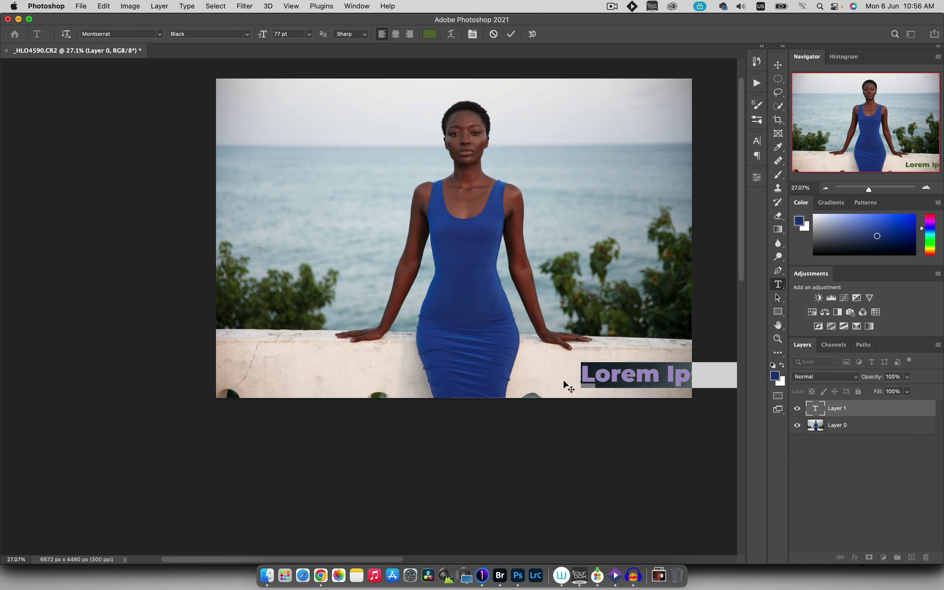
text(PHLO)
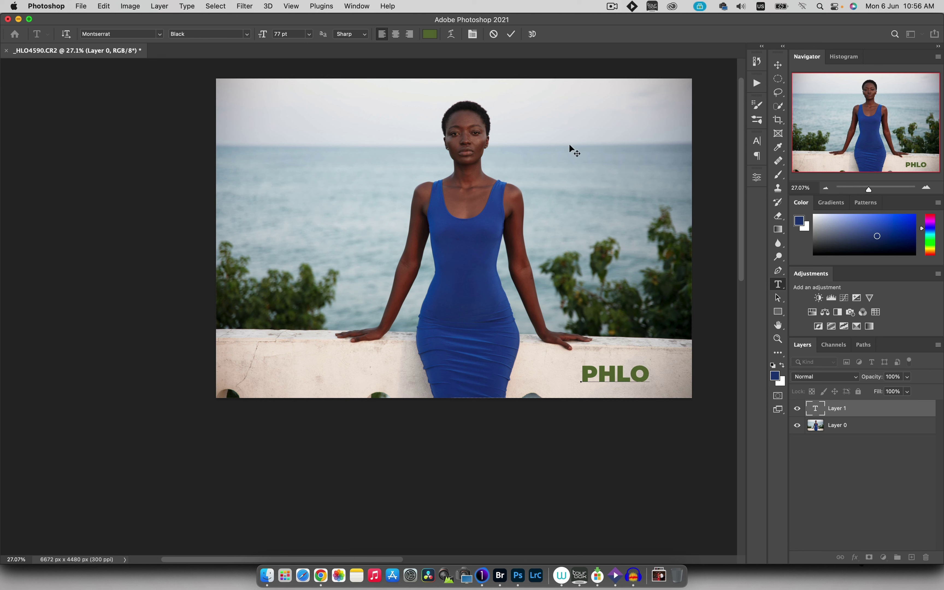
Recolour all of the PHLO text with blue sampled from the woman's dress and commit the text edit
key(super+a)
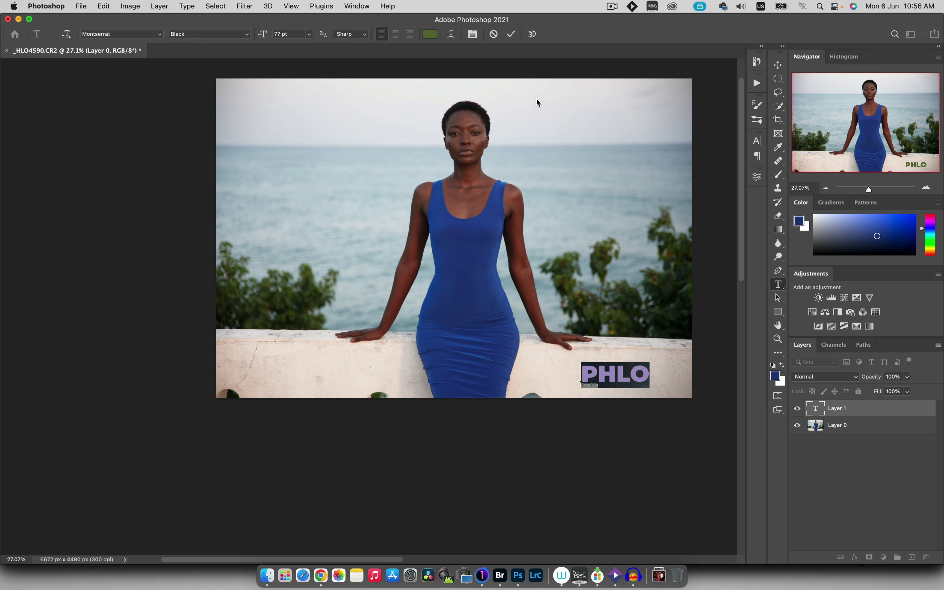
click(429, 34)
click(479, 278)
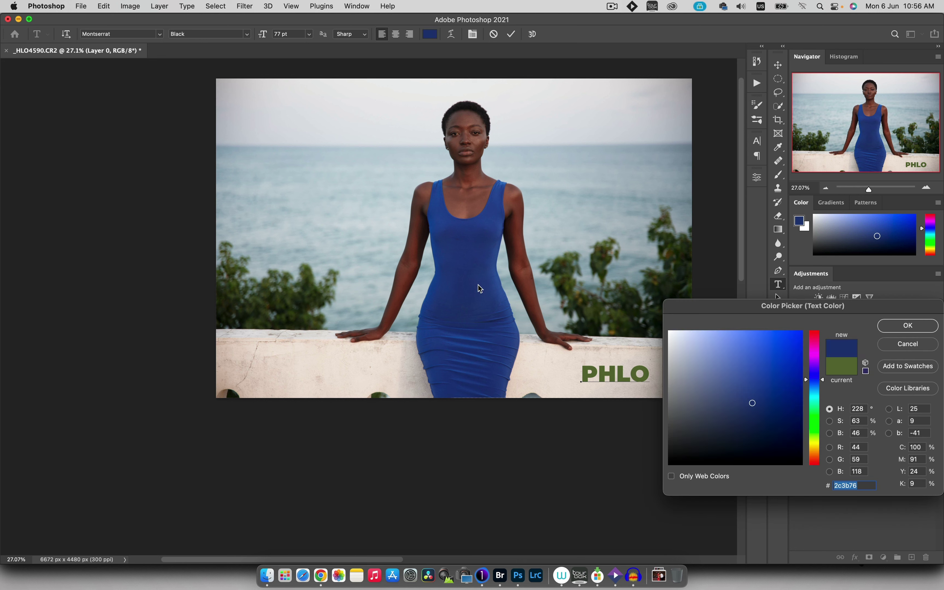
click(895, 328)
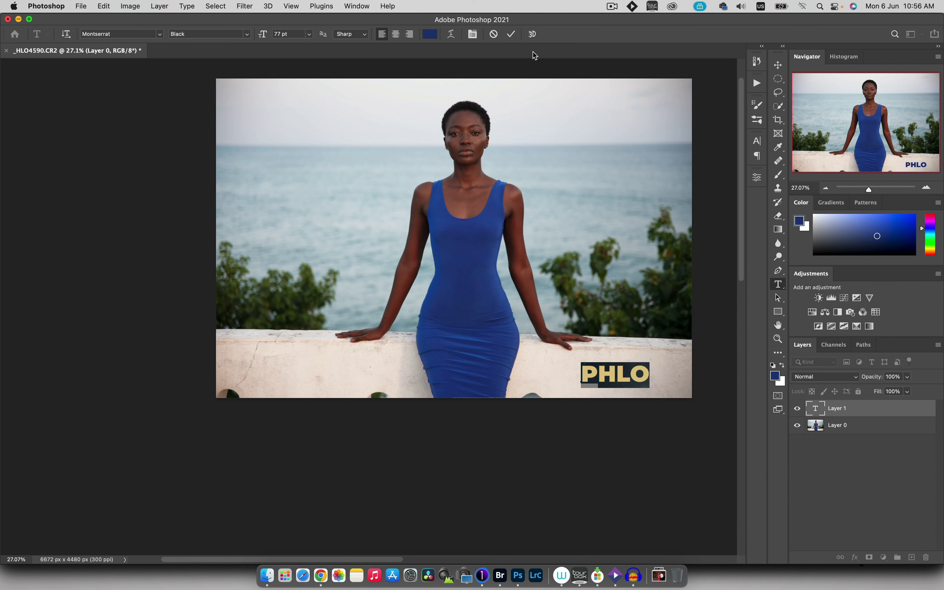
click(514, 33)
Scale the PHLO text down to about 47 pt and place it in the photo's lower-right corner
key(super+t)
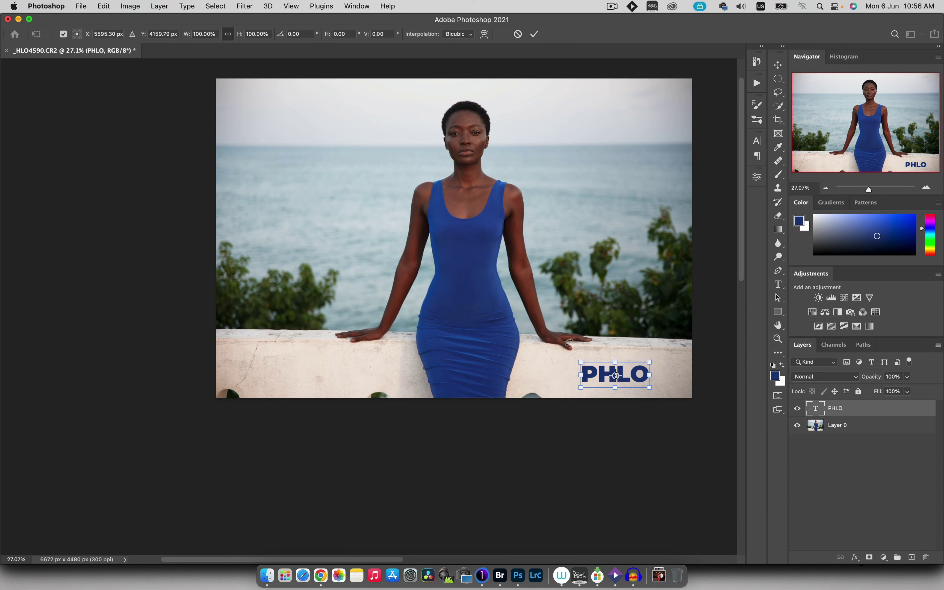
drag(580, 361, 648, 389)
drag(654, 384, 658, 381)
click(534, 34)
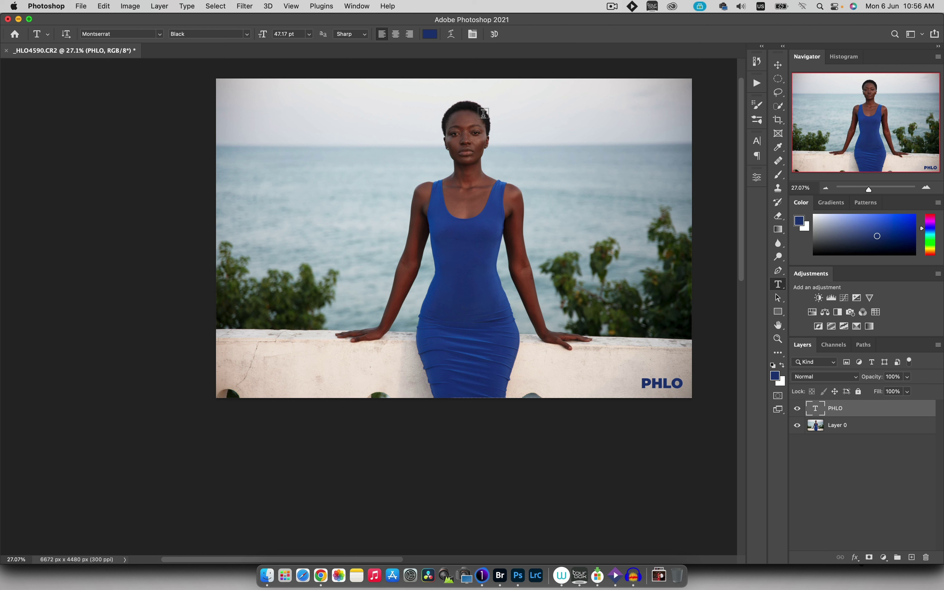
Move the PHLO text to the top of the photo and enlarge it to about 376 pt, overlapping the woman's head
key(super+t)
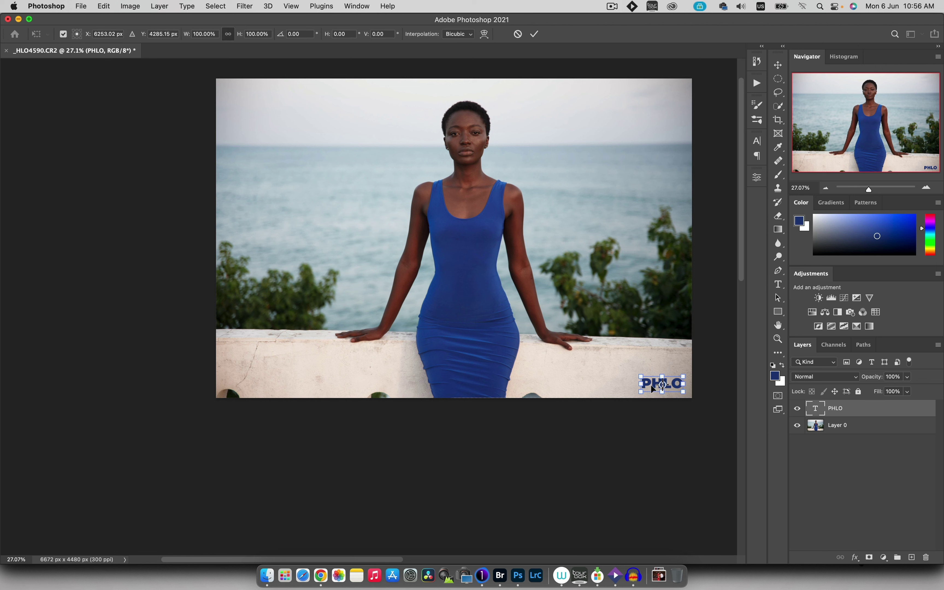
drag(651, 385, 323, 85)
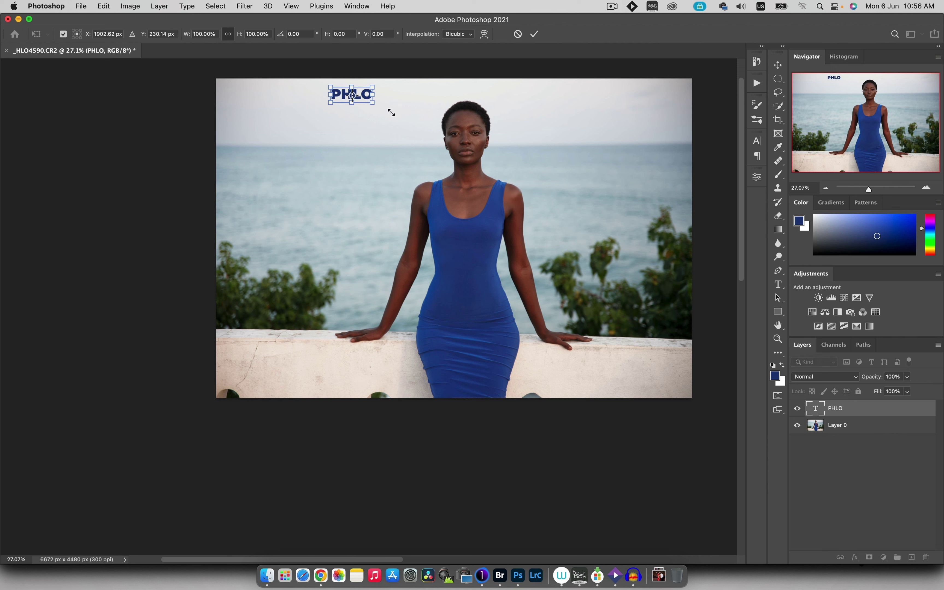
drag(391, 113, 661, 247)
drag(416, 156, 391, 144)
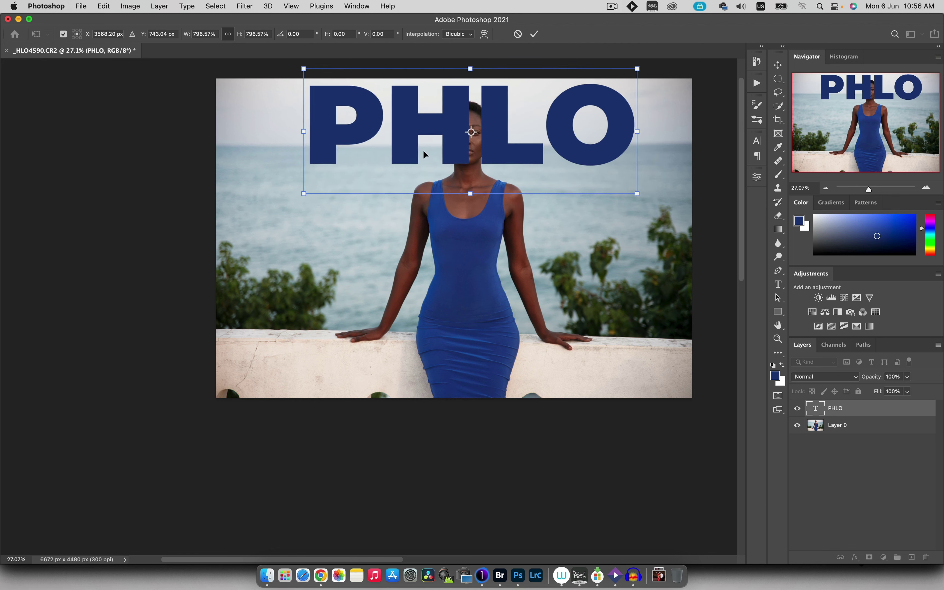
key(Return)
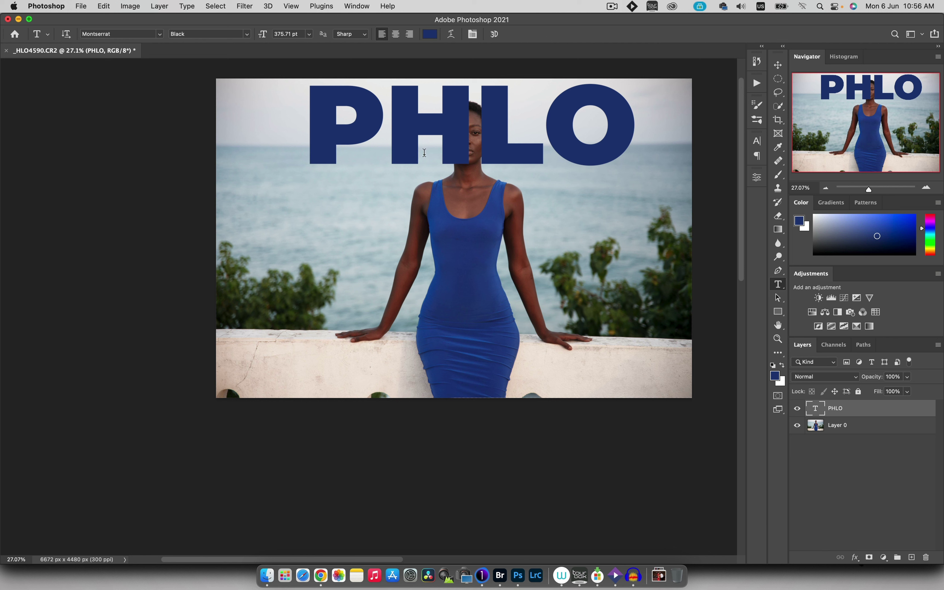
Select the woman on Layer 0 with Select Subject and turn the selection into a layer mask on the PHLO text layer
click(818, 430)
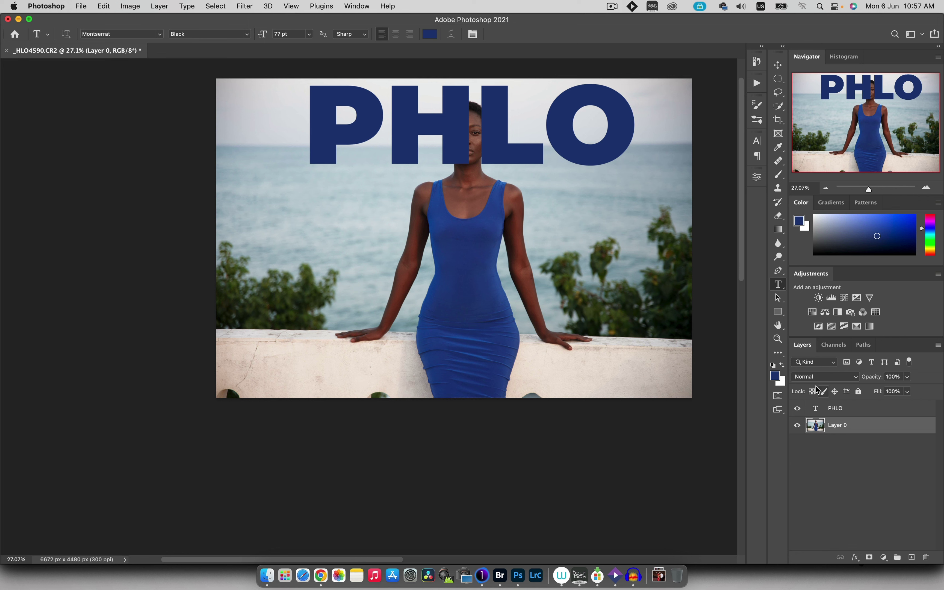
key(w)
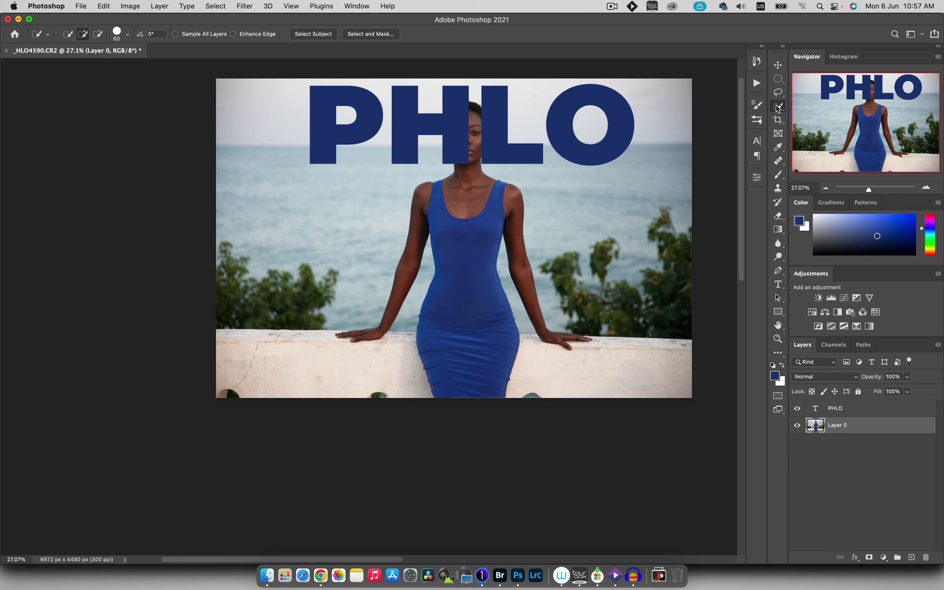
click(312, 34)
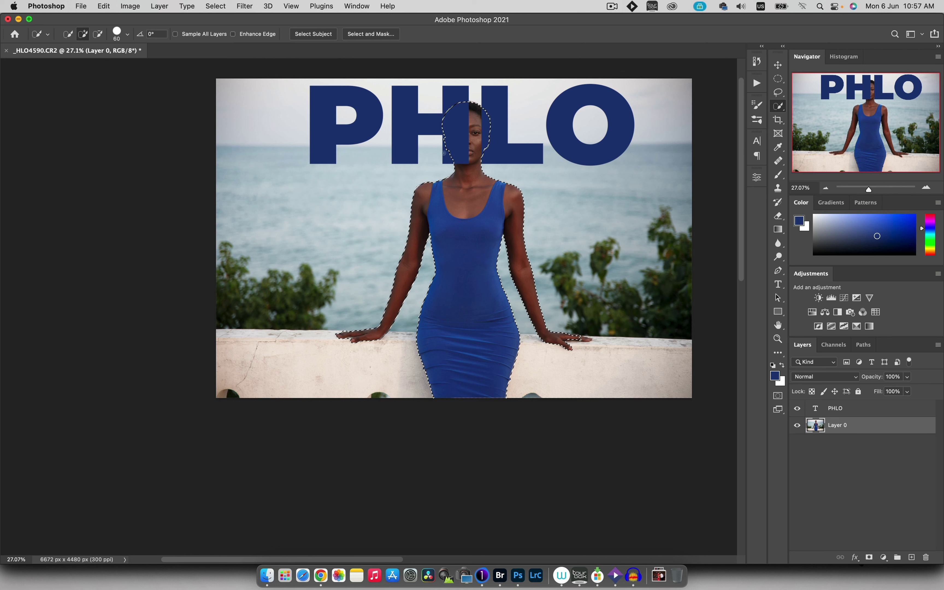
click(838, 408)
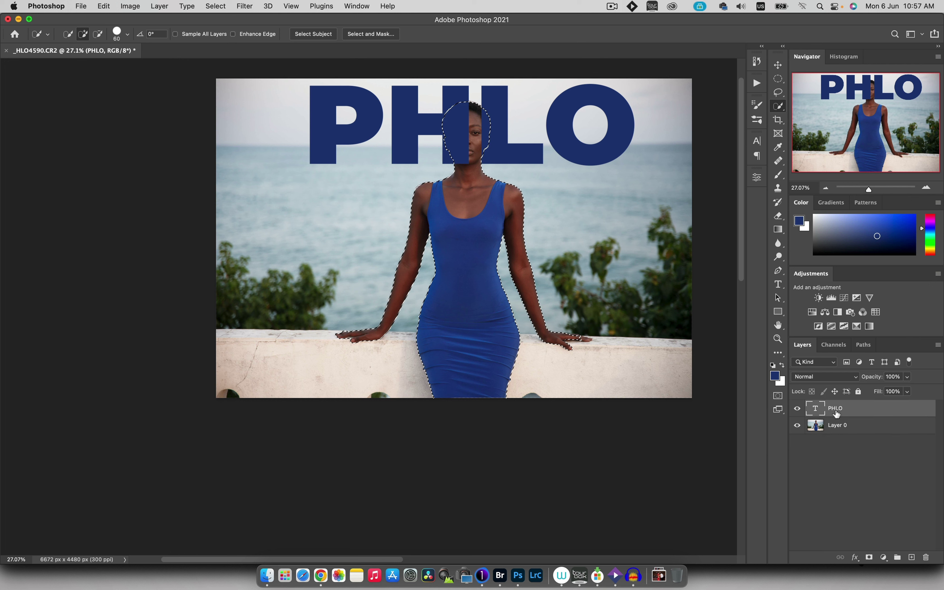
click(868, 558)
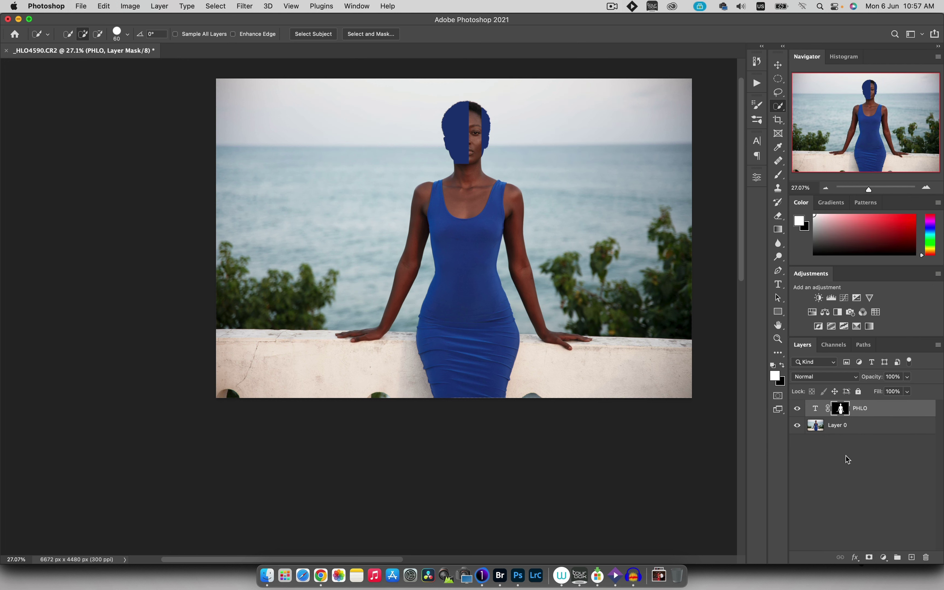
View the PHLO layer's mask on its own, invert it, and return to the normal image view
alt+click(841, 409)
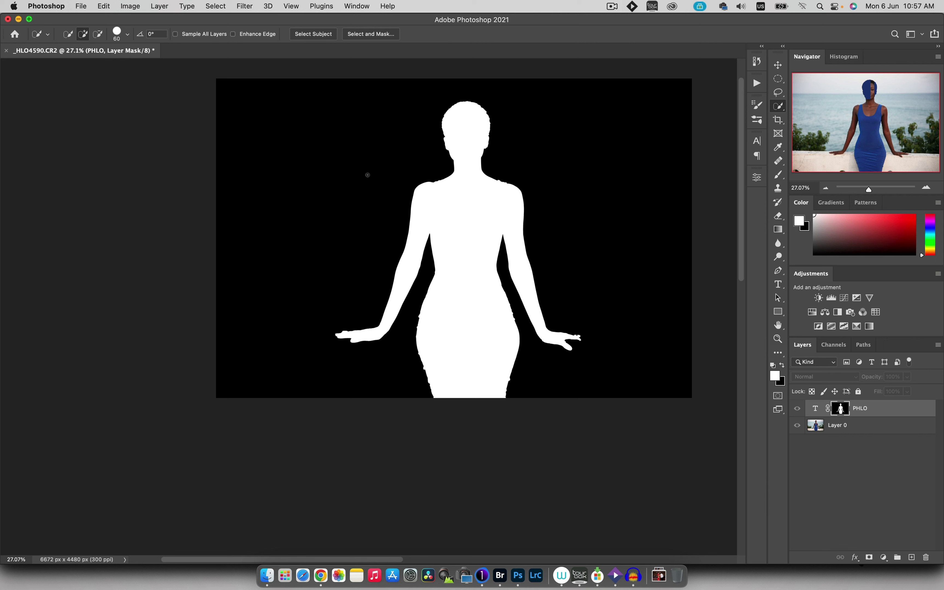
key(super+i)
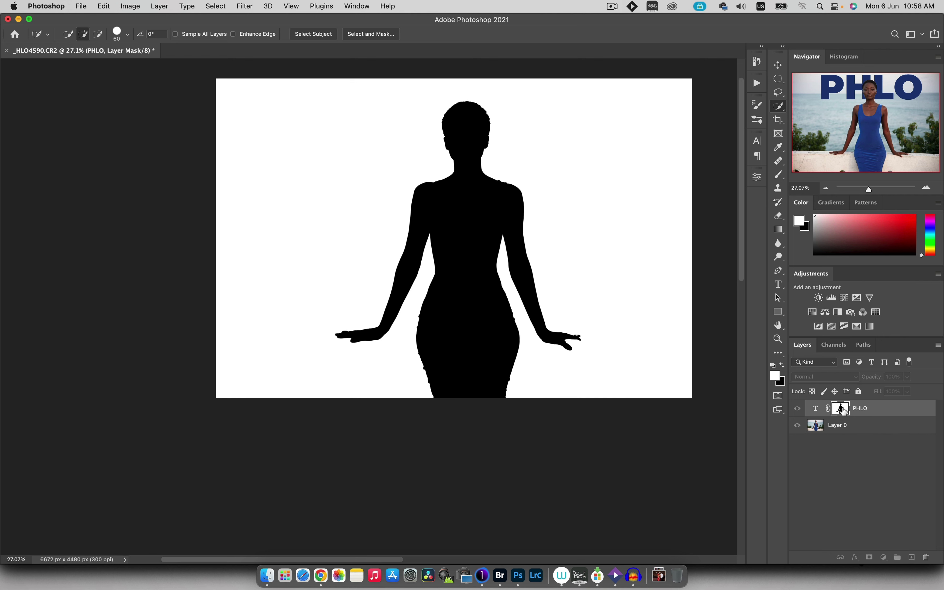
alt+click(841, 410)
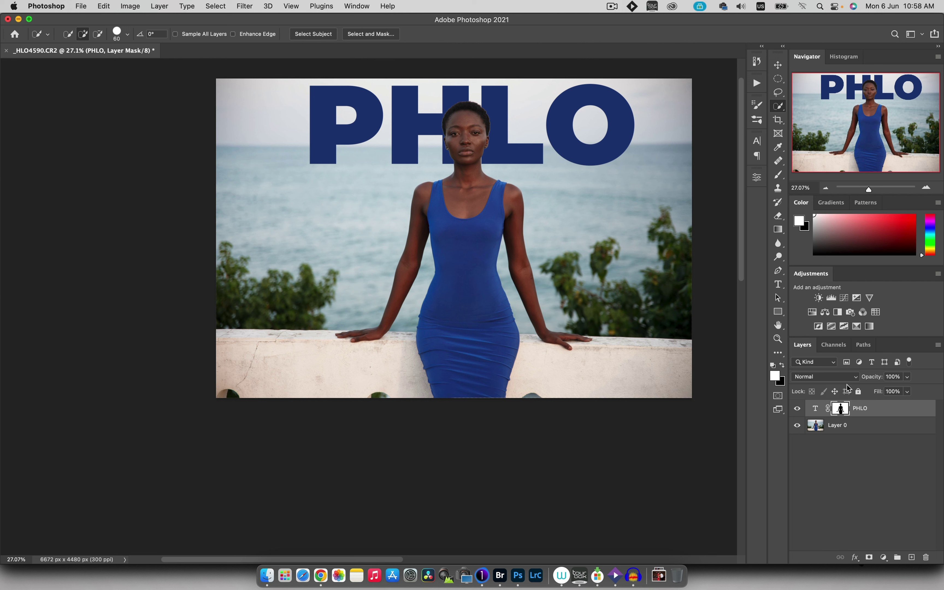
Invert the PHLO layer's mask and invert it back to compare both versions
drag(840, 408, 843, 414)
key(super+i)
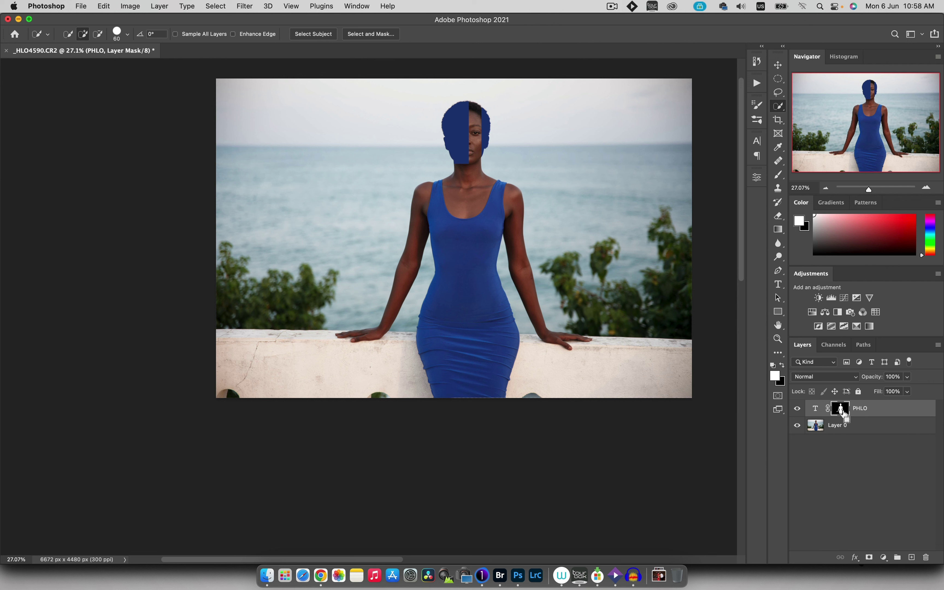
key(super+i)
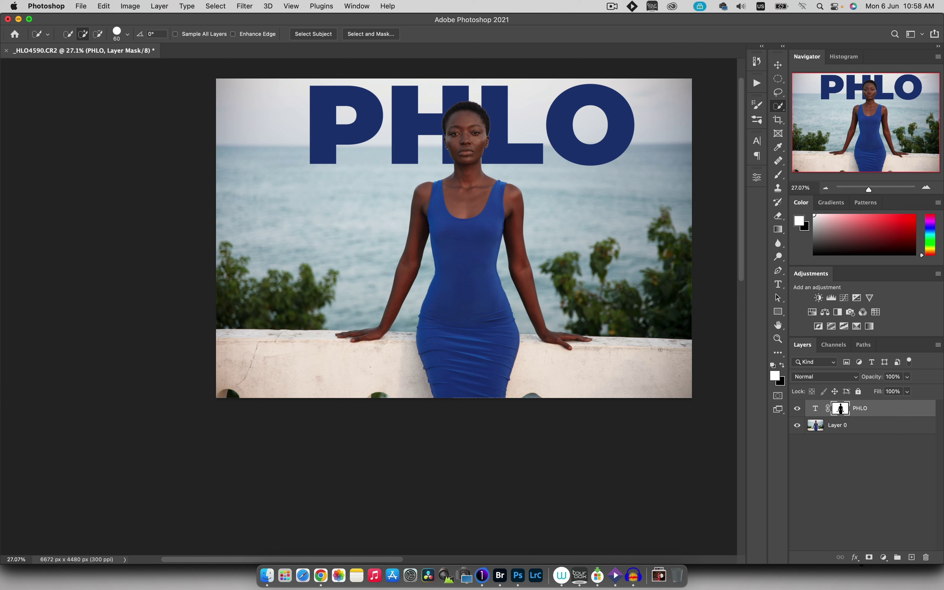
Try moving the PHLO text down over the woman's body with its mask still linked, and undo the moves
key(super+t)
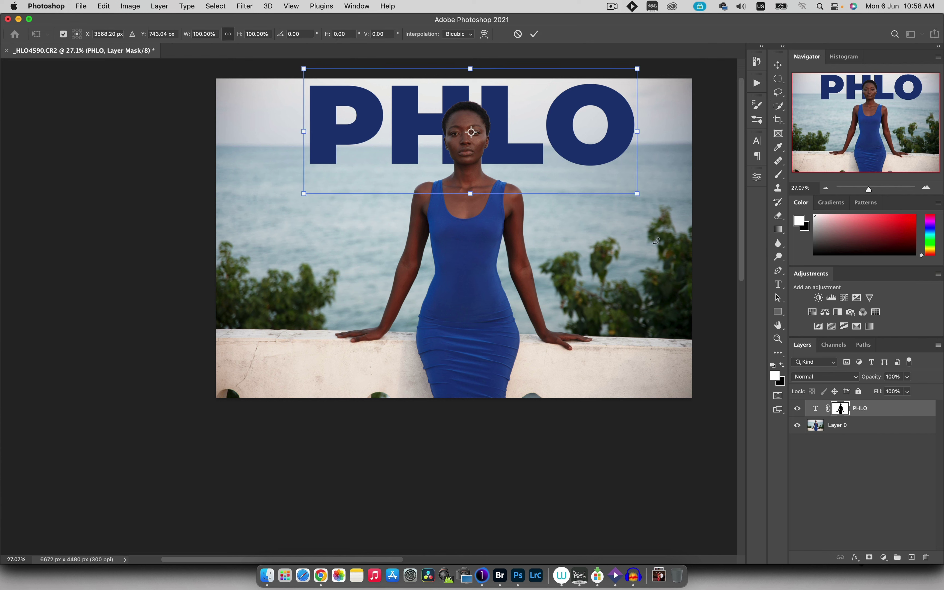
drag(523, 165, 508, 268)
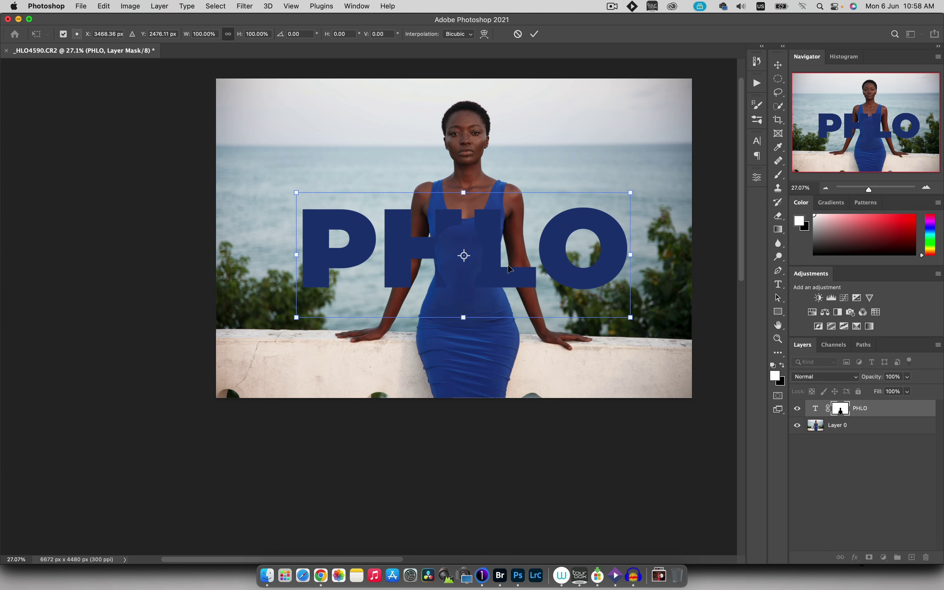
click(829, 406)
drag(548, 286, 513, 357)
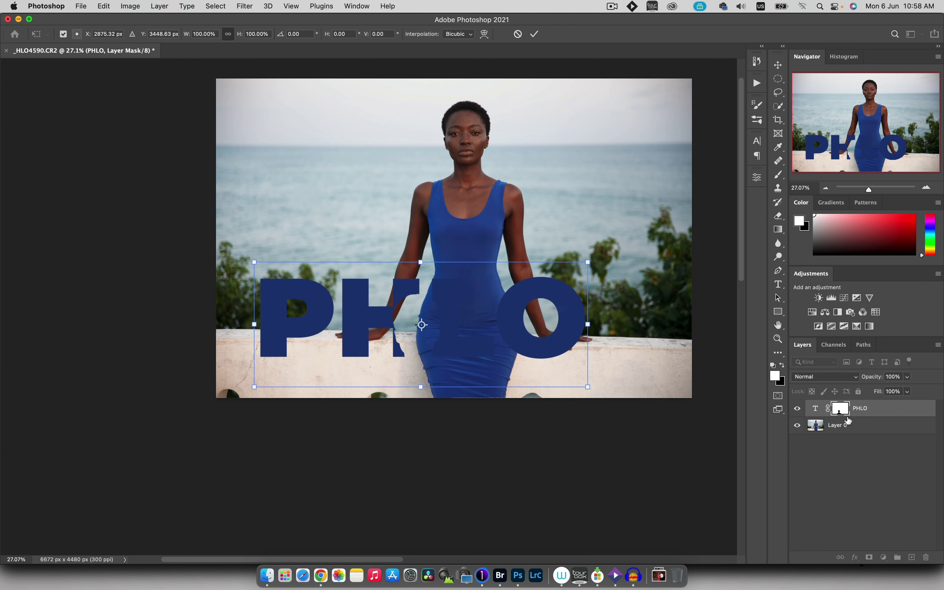
key(super+z)
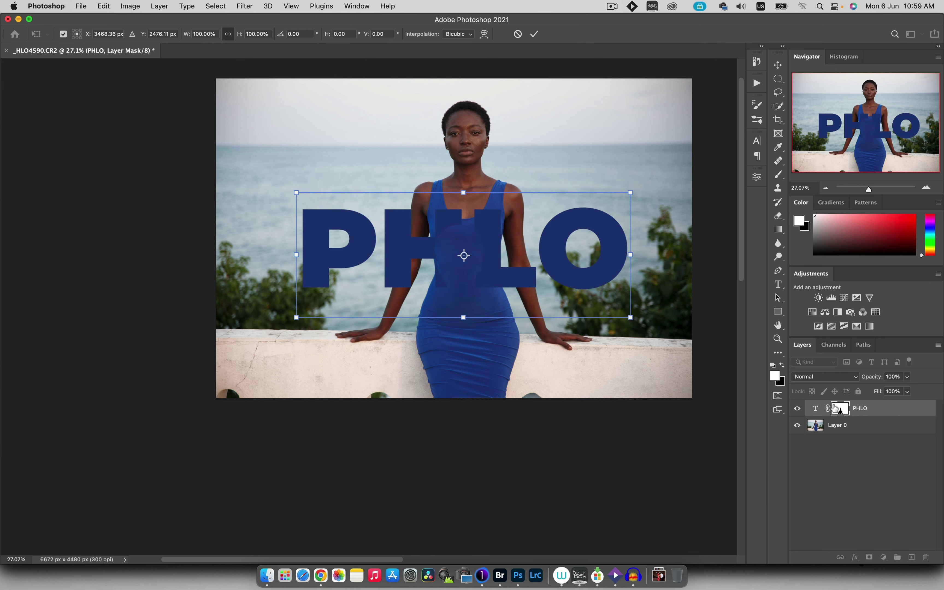
key(super+z)
key(super+z)
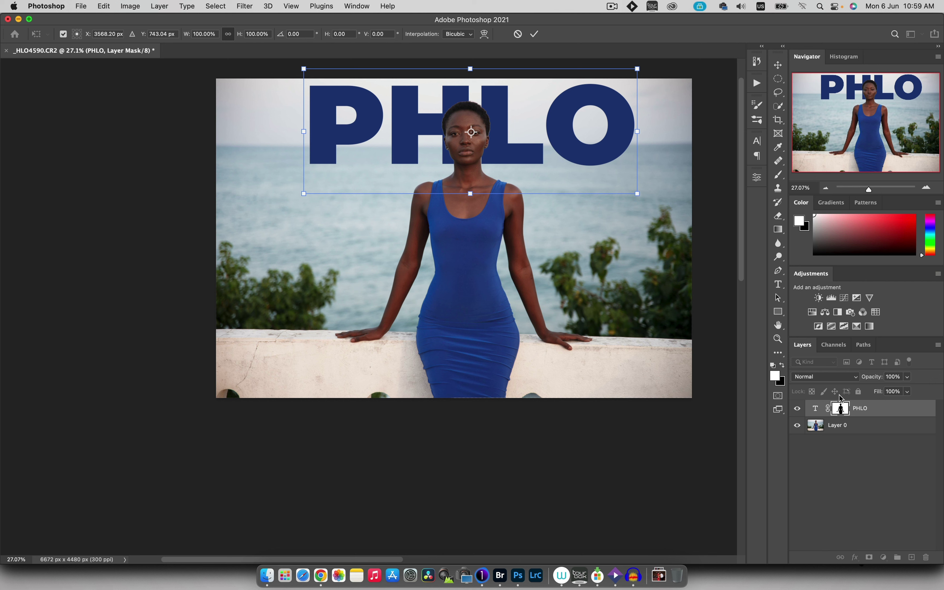
Unlink the layer mask from the PHLO text
click(828, 410)
key(w)
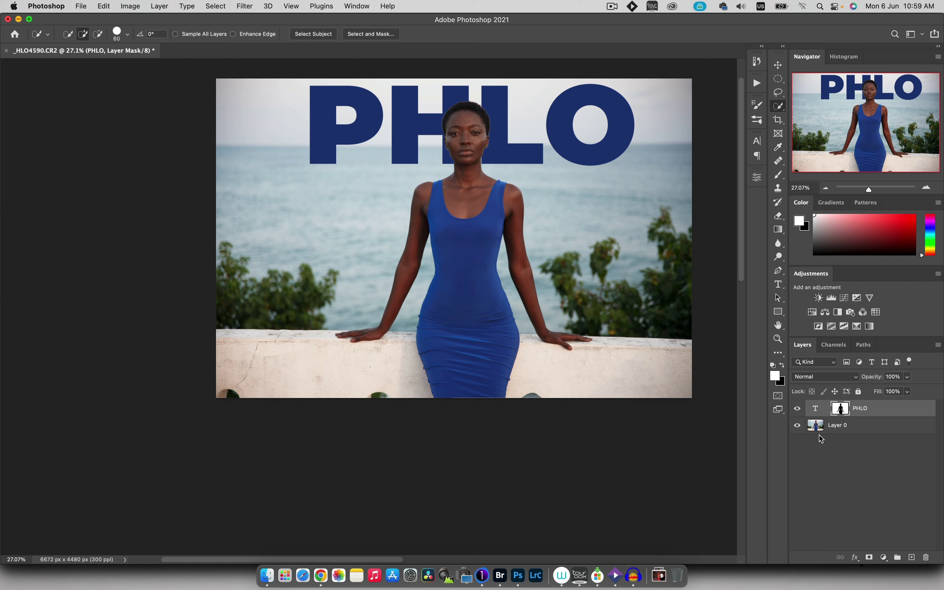
key(super+t)
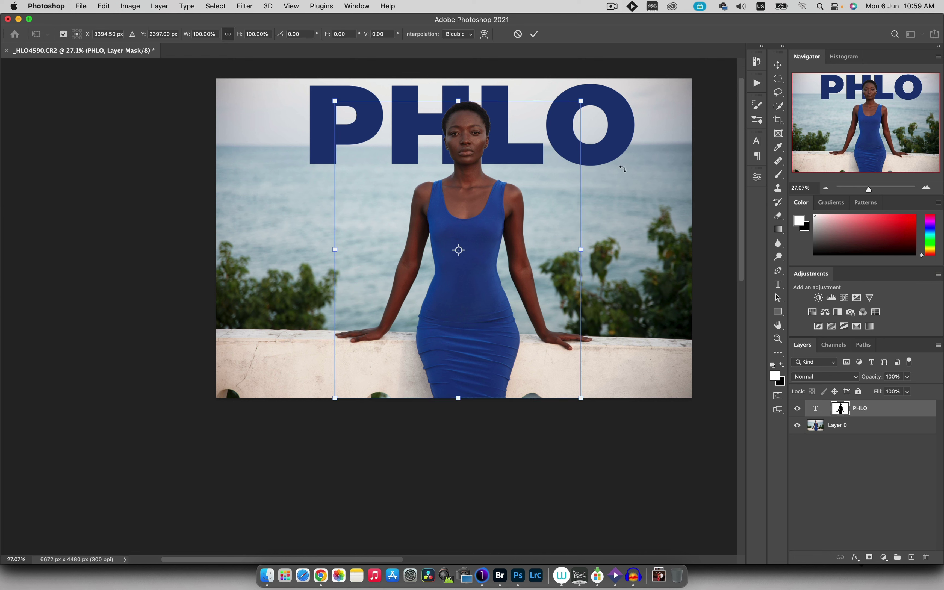
key(Escape)
Enlarge only the PHLO text to span nearly the photo's full width and position it behind the woman's head and shoulders
click(815, 408)
key(super+t)
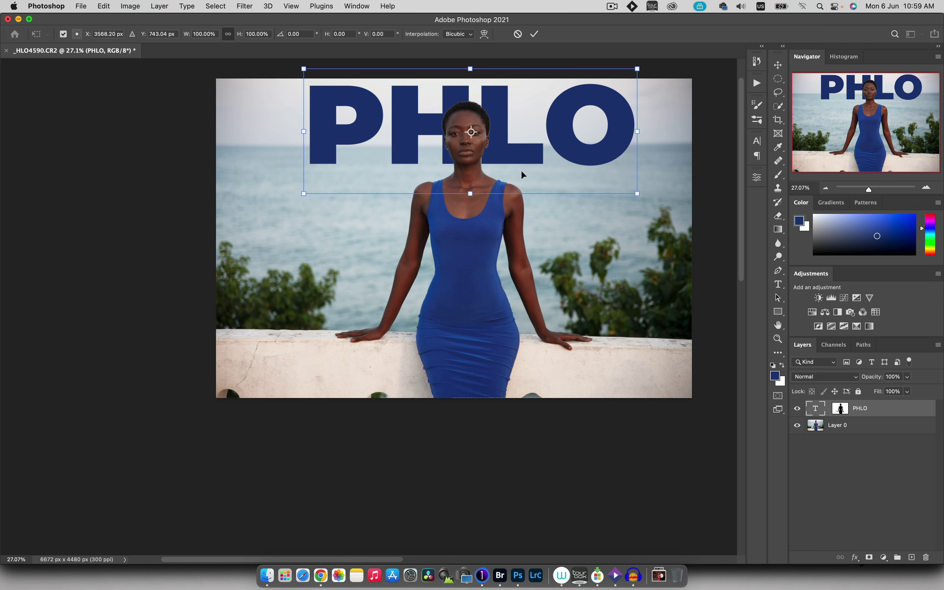
drag(522, 145, 506, 182)
drag(454, 238, 459, 281)
drag(507, 223, 515, 179)
click(534, 34)
key(w)
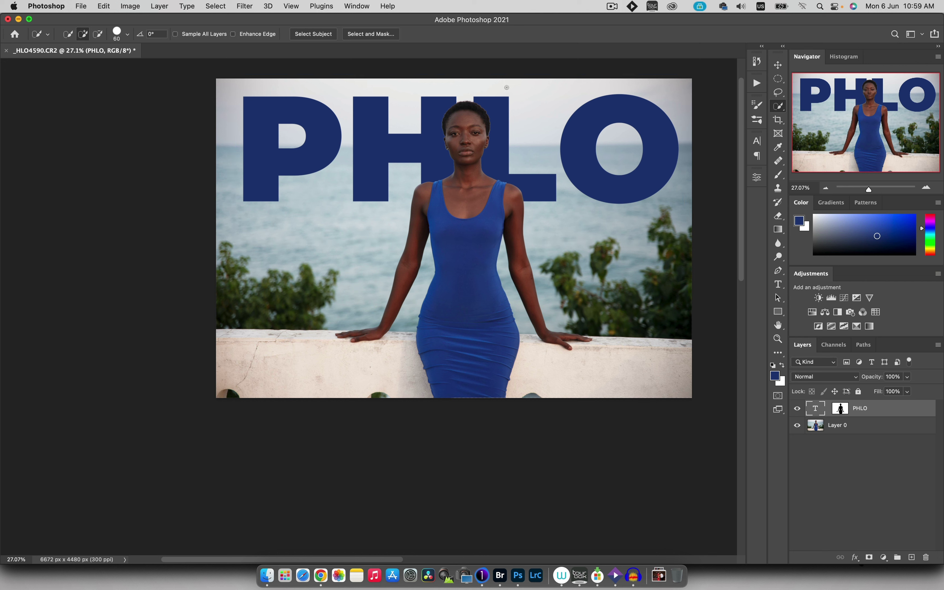
Preview blend modes on the PHLO text without applying any, and delete the text layer
click(836, 377)
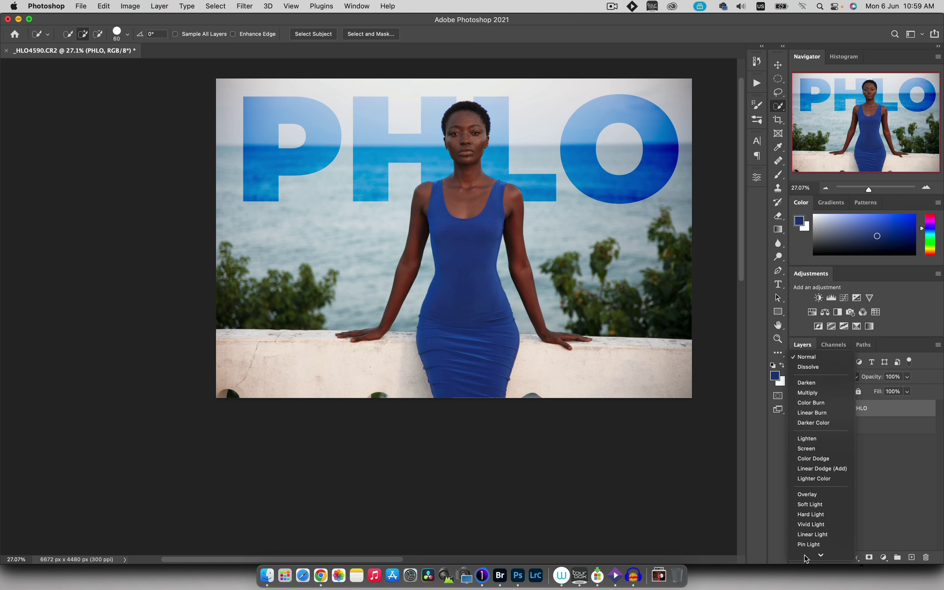
key(Escape)
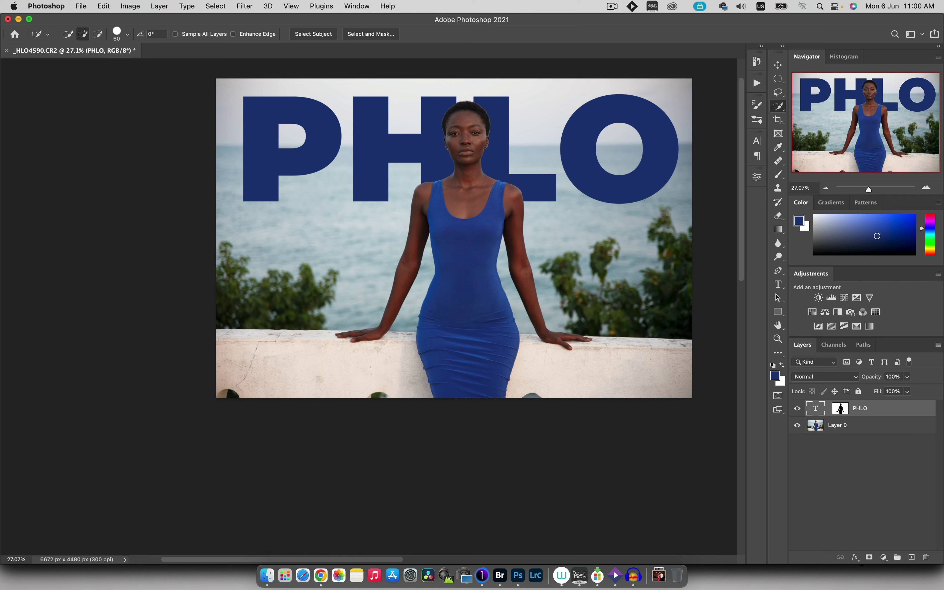
key(Delete)
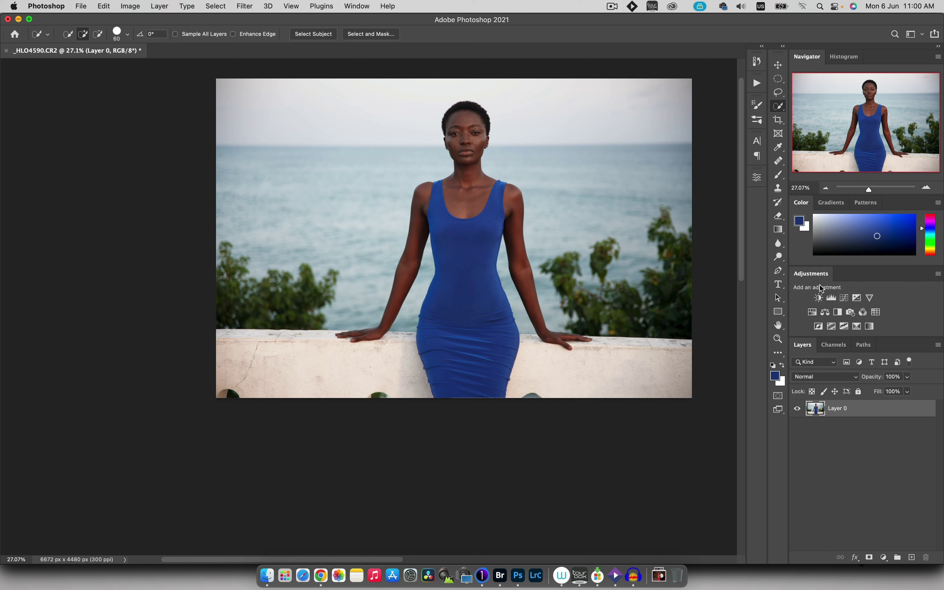
Add a Color Lookup adjustment using the Phire Gold.CUBE 3D LUT, and compare the photo with the effect hidden and shown
click(875, 313)
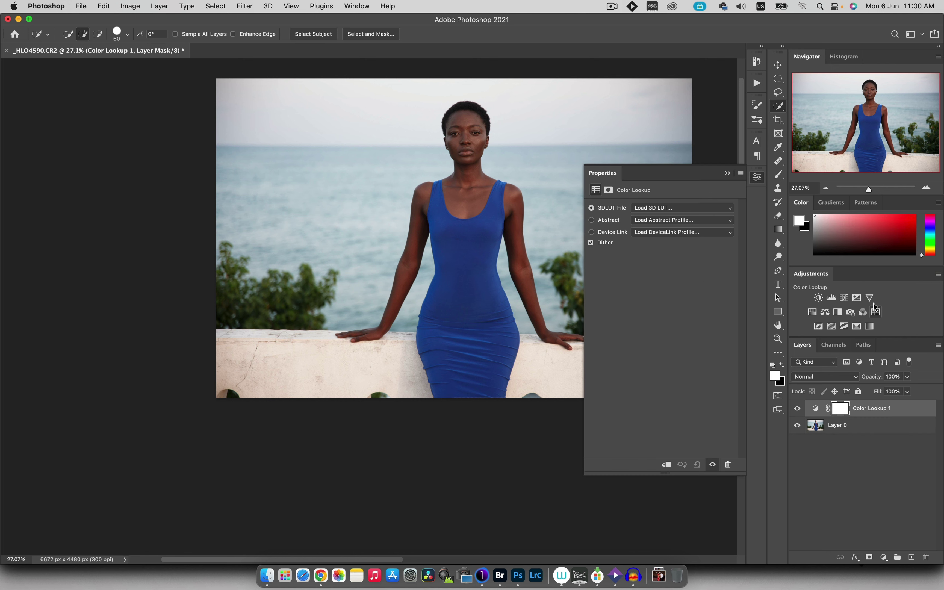
click(671, 208)
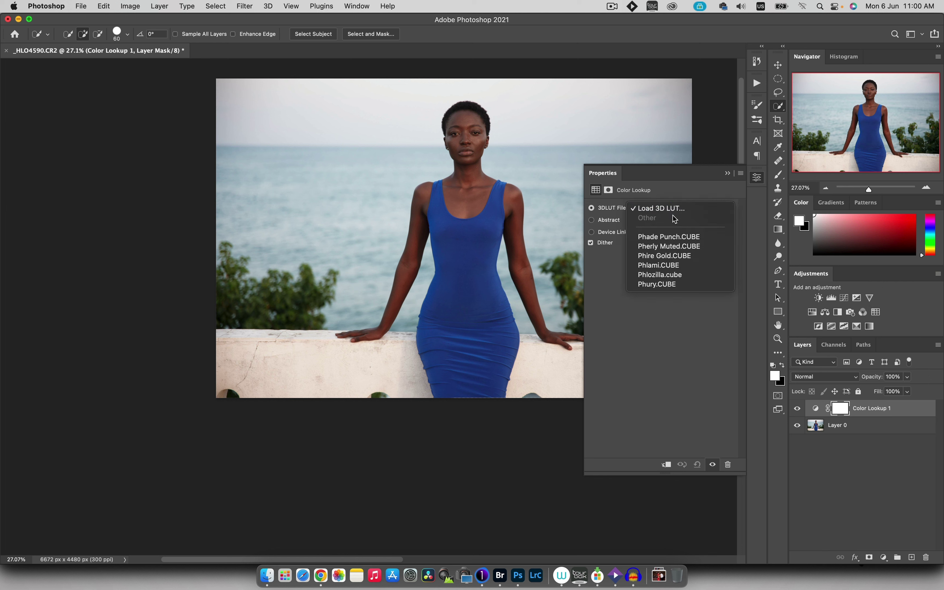
click(662, 257)
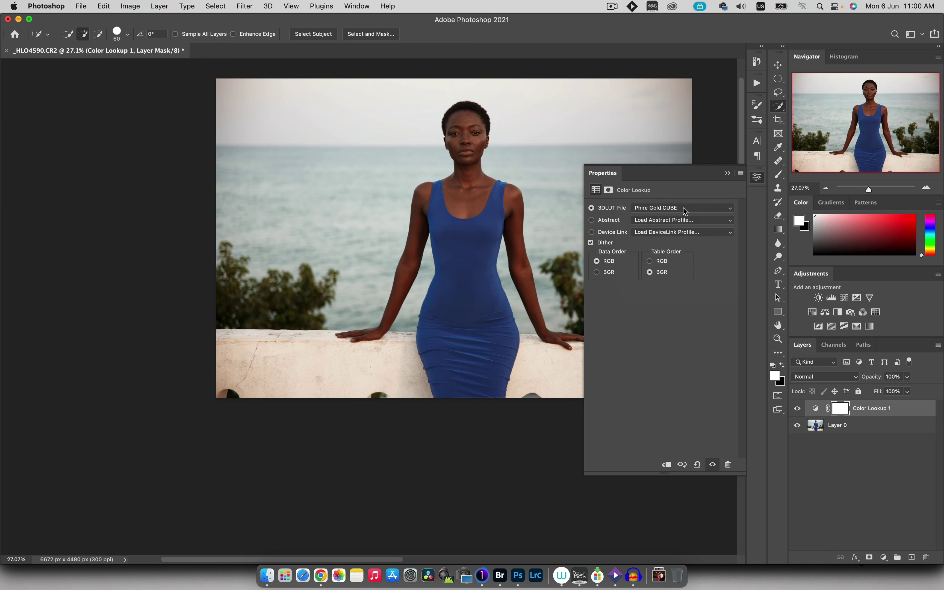
click(799, 408)
click(799, 408)
View the Color Lookup layer's blend modes without applying any, and delete the adjustment layer with its mask
click(829, 377)
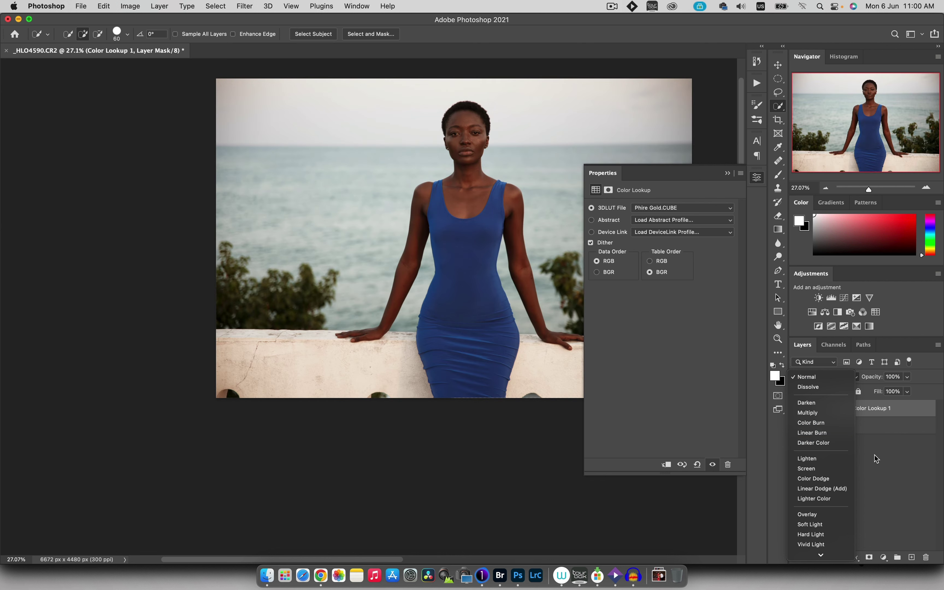
click(875, 455)
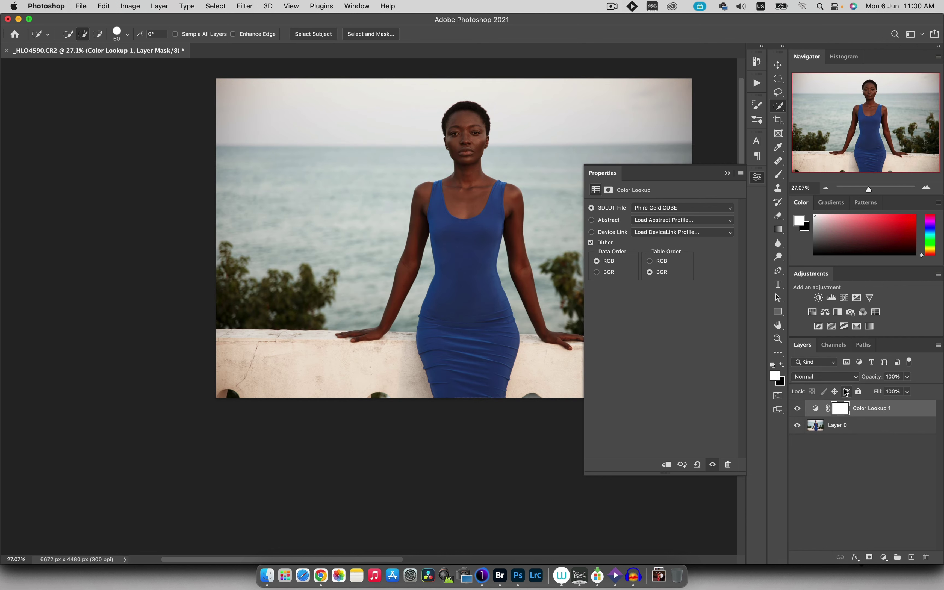
key(Delete)
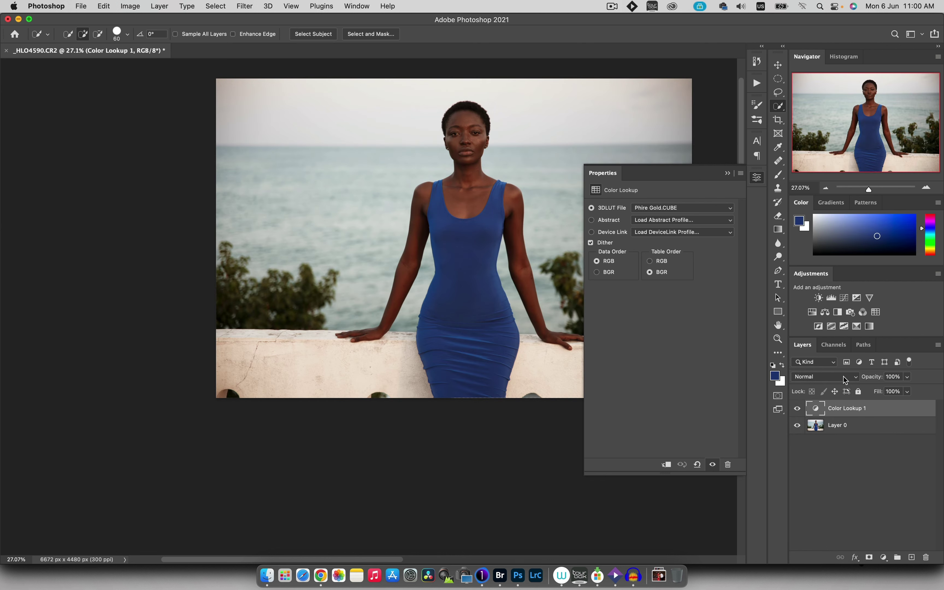
key(Delete)
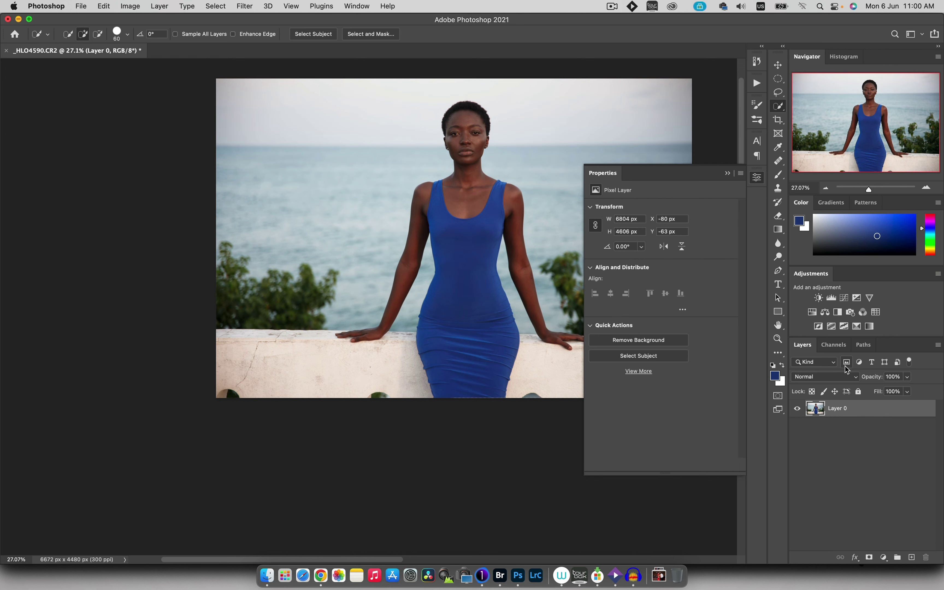
Add a Color Balance adjustment, tune its tonal ranges, and set Shadows to -8 Cyan/Red, -4 Magenta/Green and +7 Yellow/Blue
click(825, 313)
drag(646, 230, 653, 268)
click(647, 208)
click(647, 219)
mouse_move(647, 232)
mouse_down()
mouse_move(652, 270)
mouse_move(644, 233)
mouse_up()
click(649, 210)
click(645, 191)
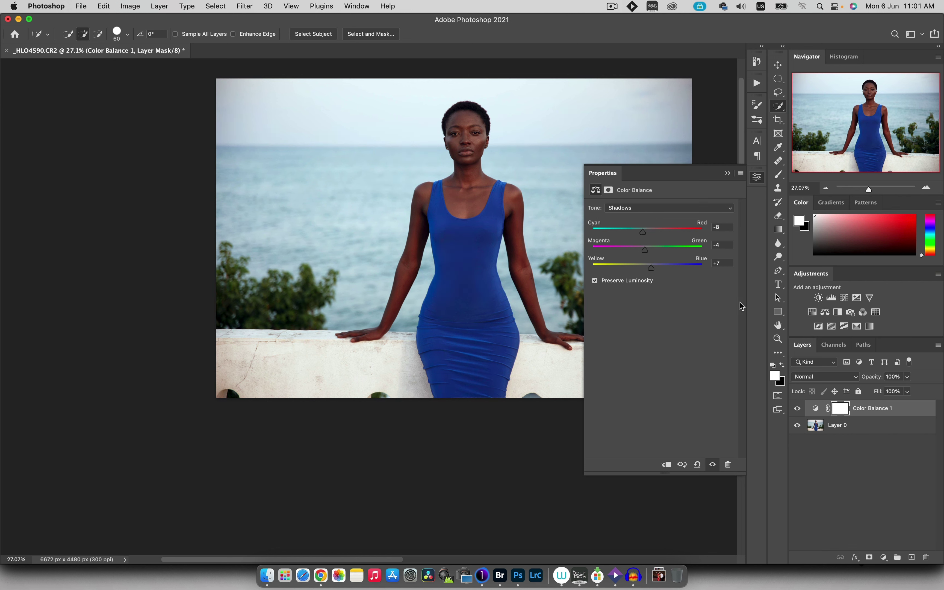
Reduce the Color Balance layer's opacity to 38% and compare the photo with and without the adjustment
click(797, 408)
click(798, 408)
click(797, 408)
drag(876, 377, 845, 379)
click(797, 409)
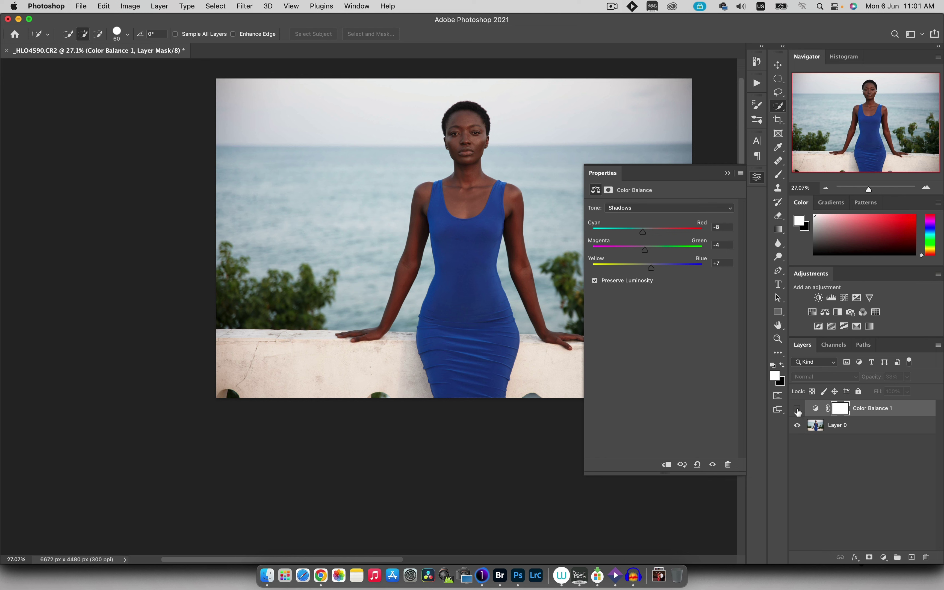
click(797, 409)
click(797, 409)
click(797, 409)
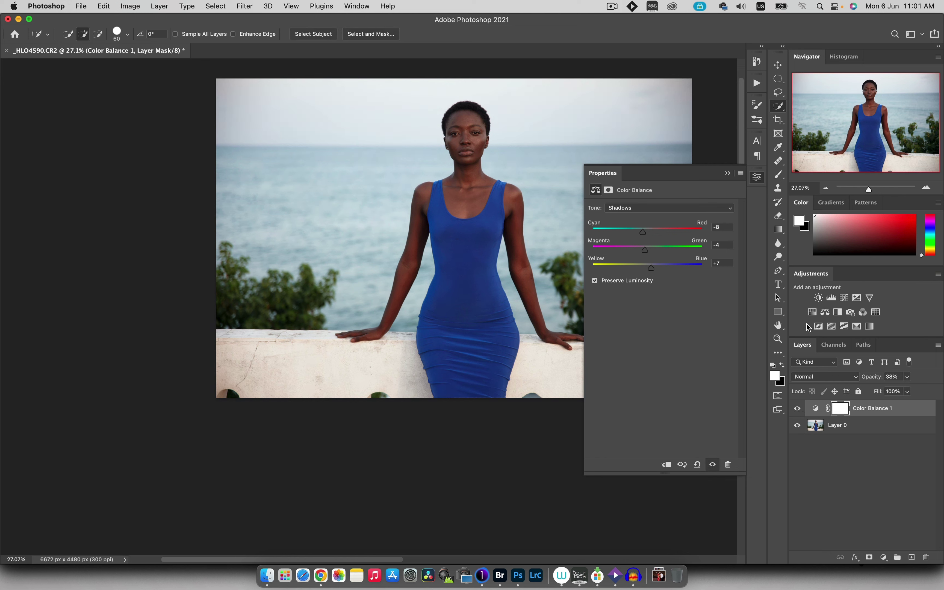
click(728, 173)
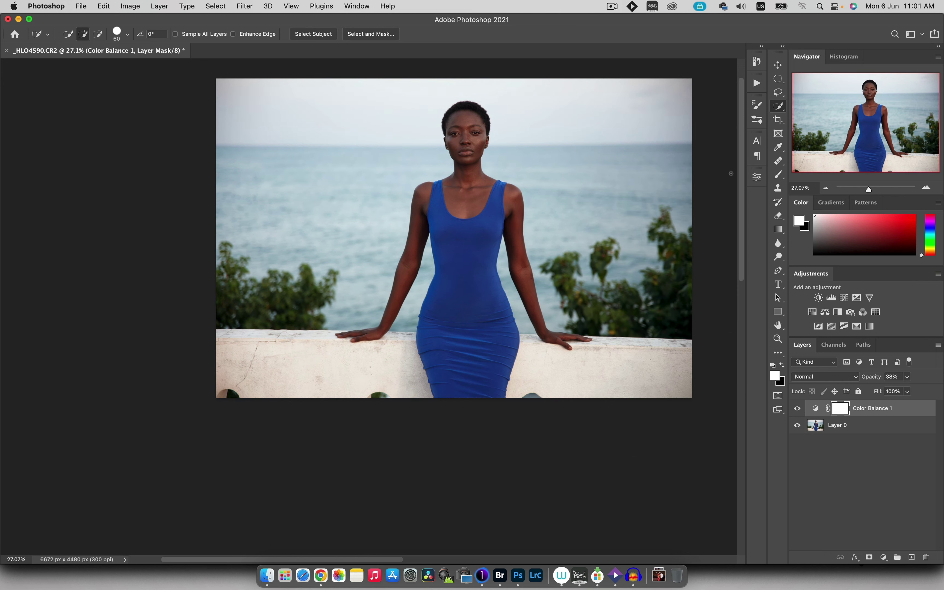
Add a Brightness/Contrast adjustment layer and set its brightness to 19
click(818, 298)
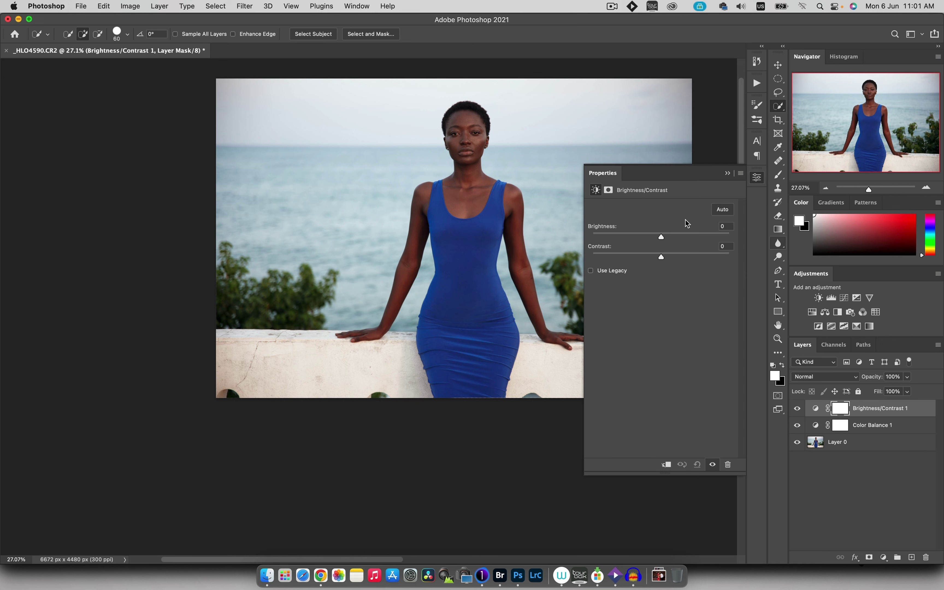
drag(661, 237, 670, 238)
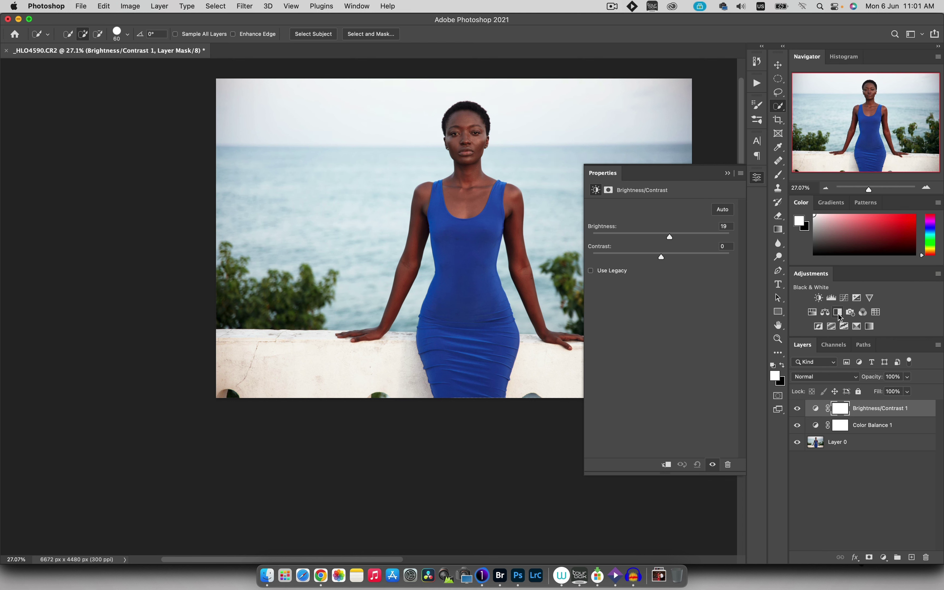
Add a Curves adjustment, placing a shadow point and a highlight point at input 197, output 199 on the RGB curve
click(844, 299)
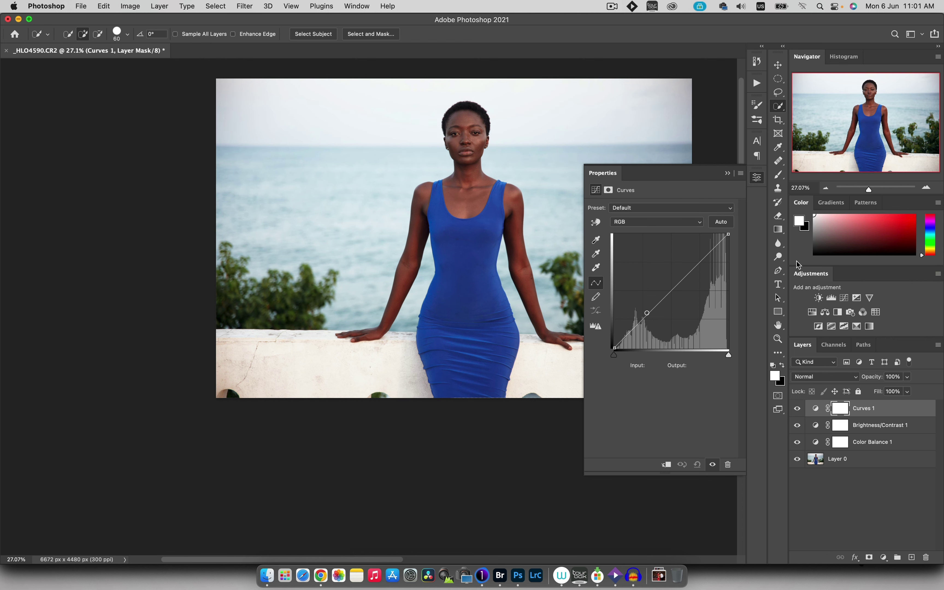
click(644, 320)
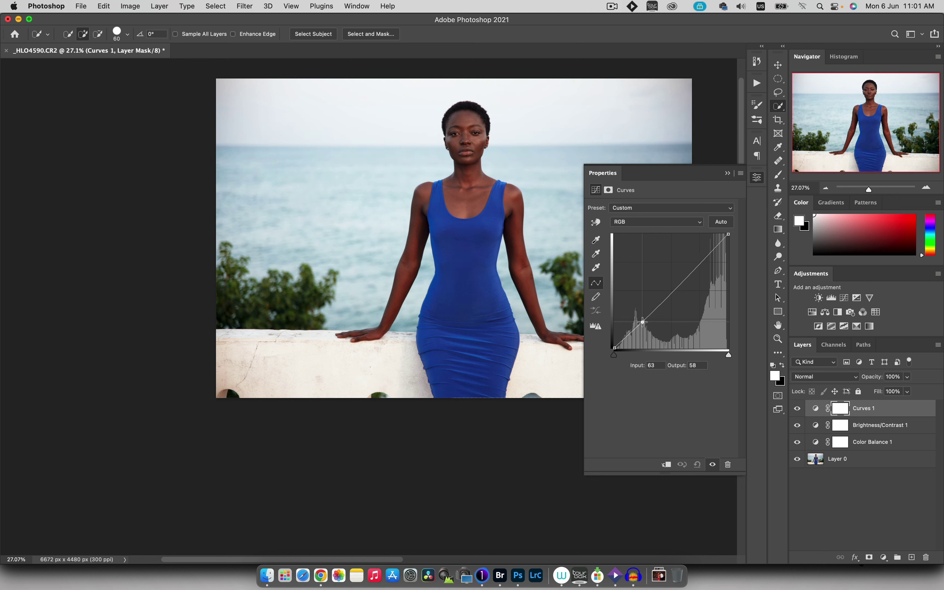
drag(700, 260, 702, 258)
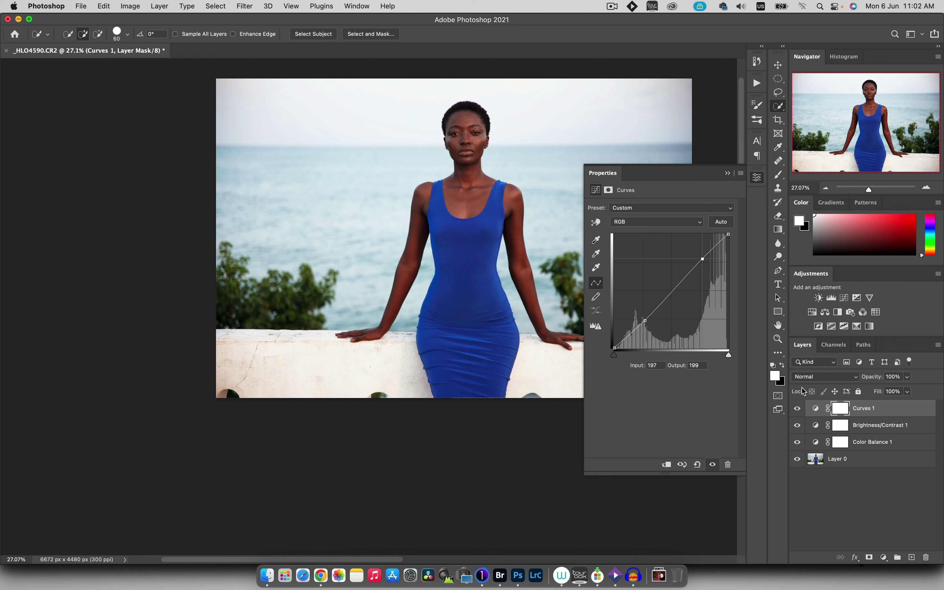
Hide the Brightness/Contrast and Color Balance adjustment layers
click(797, 425)
click(798, 442)
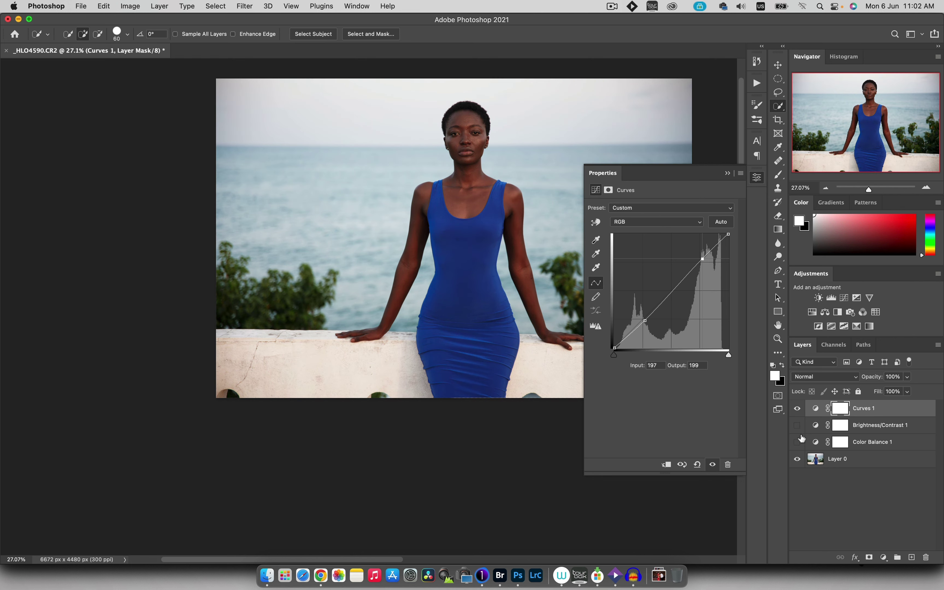
Add a midtone point per channel in Curves: Red input 132 output 125, Green input 123 output 130, Blue input 124 output 137
click(625, 223)
click(628, 232)
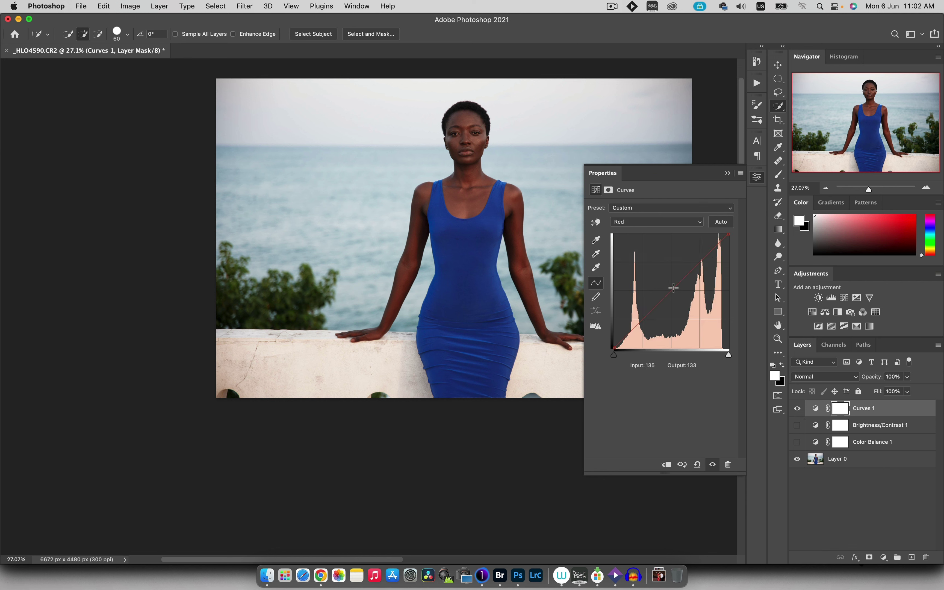
mouse_move(672, 285)
mouse_down()
mouse_move(665, 270)
mouse_move(675, 300)
mouse_move(671, 289)
mouse_up()
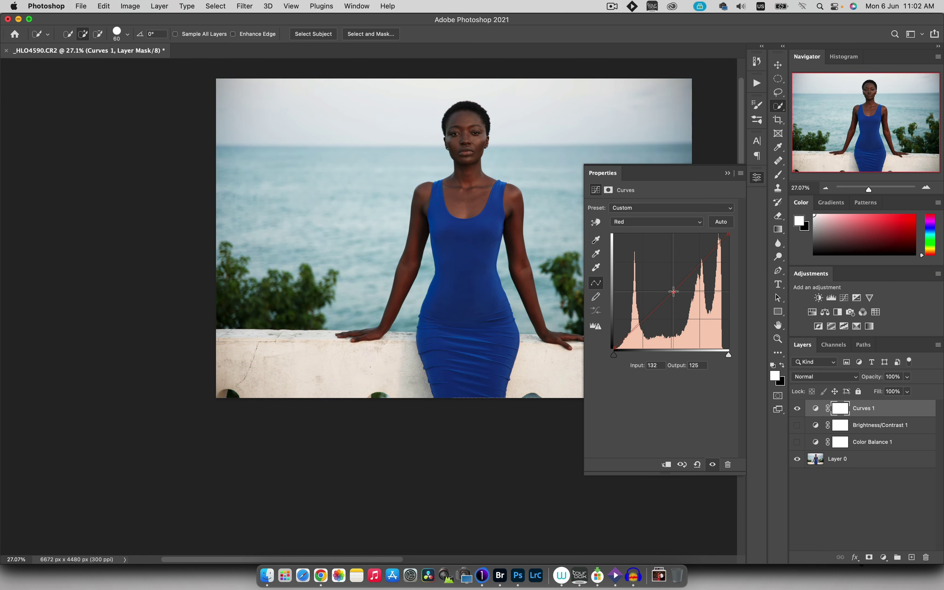
click(644, 222)
click(628, 232)
mouse_move(674, 287)
mouse_down()
mouse_move(662, 268)
mouse_move(679, 309)
mouse_move(670, 290)
mouse_up()
click(644, 224)
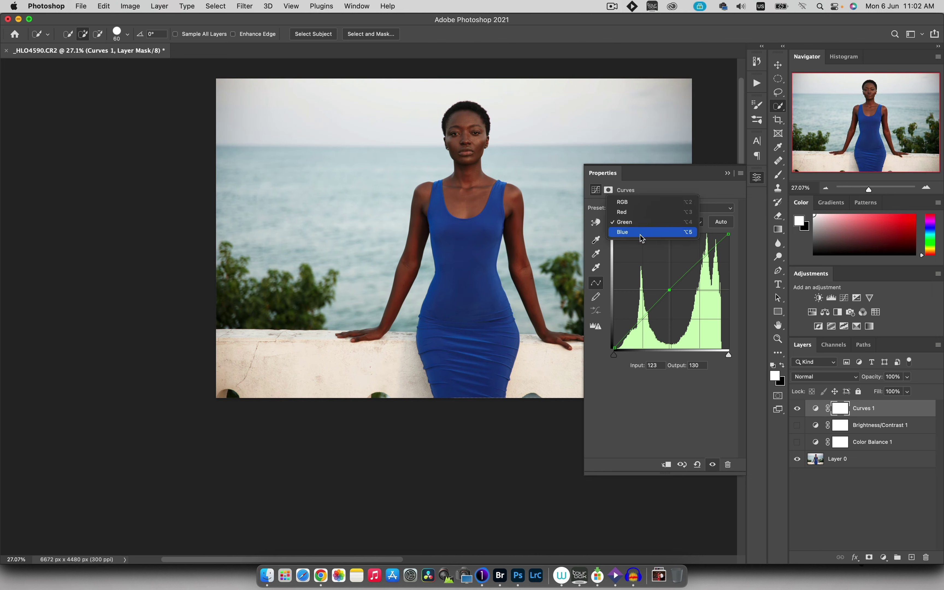
click(643, 233)
mouse_move(670, 289)
mouse_down()
mouse_move(662, 270)
mouse_move(676, 312)
mouse_move(667, 277)
mouse_move(669, 286)
mouse_up()
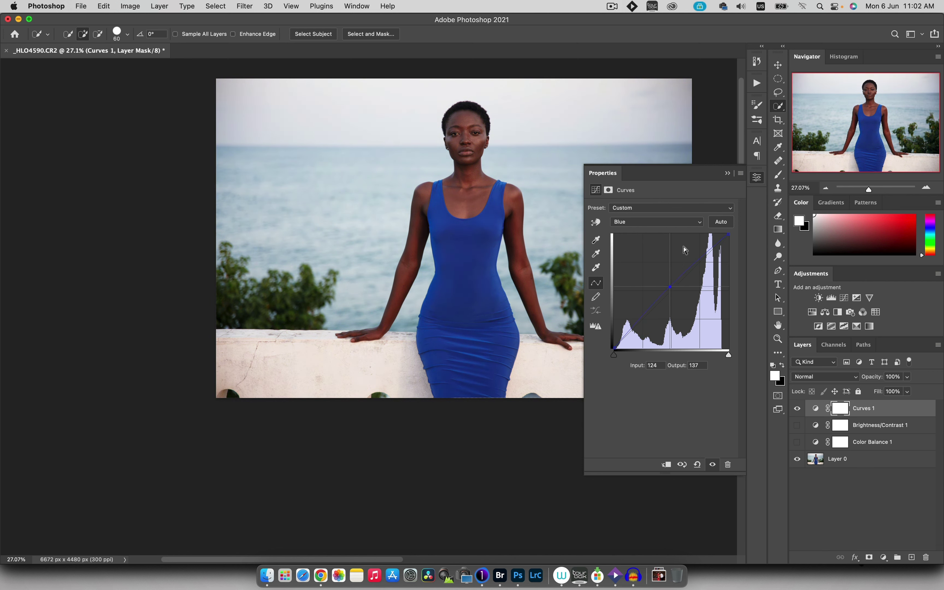
click(727, 173)
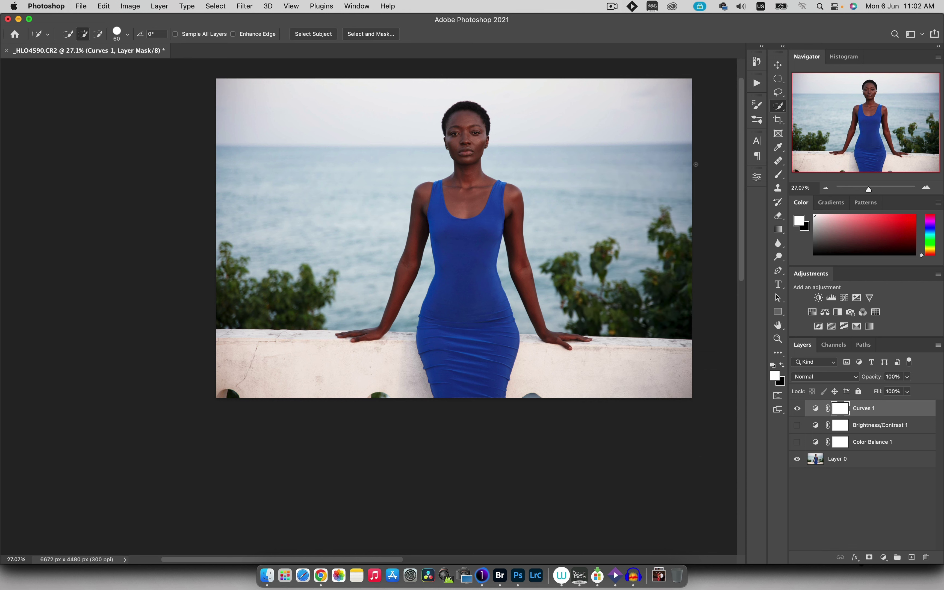